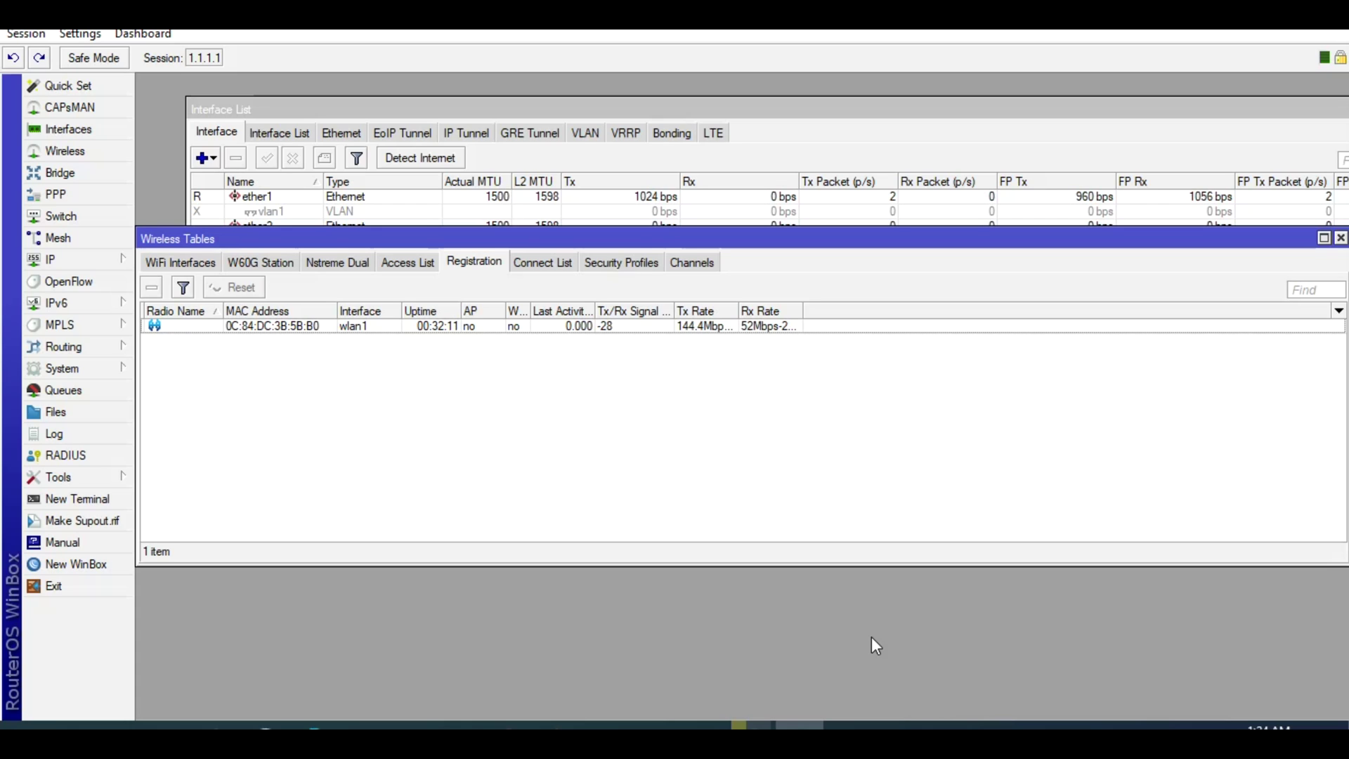
# Close the wireless registration table and bring up the simple queues list
pyautogui.press('Escape')
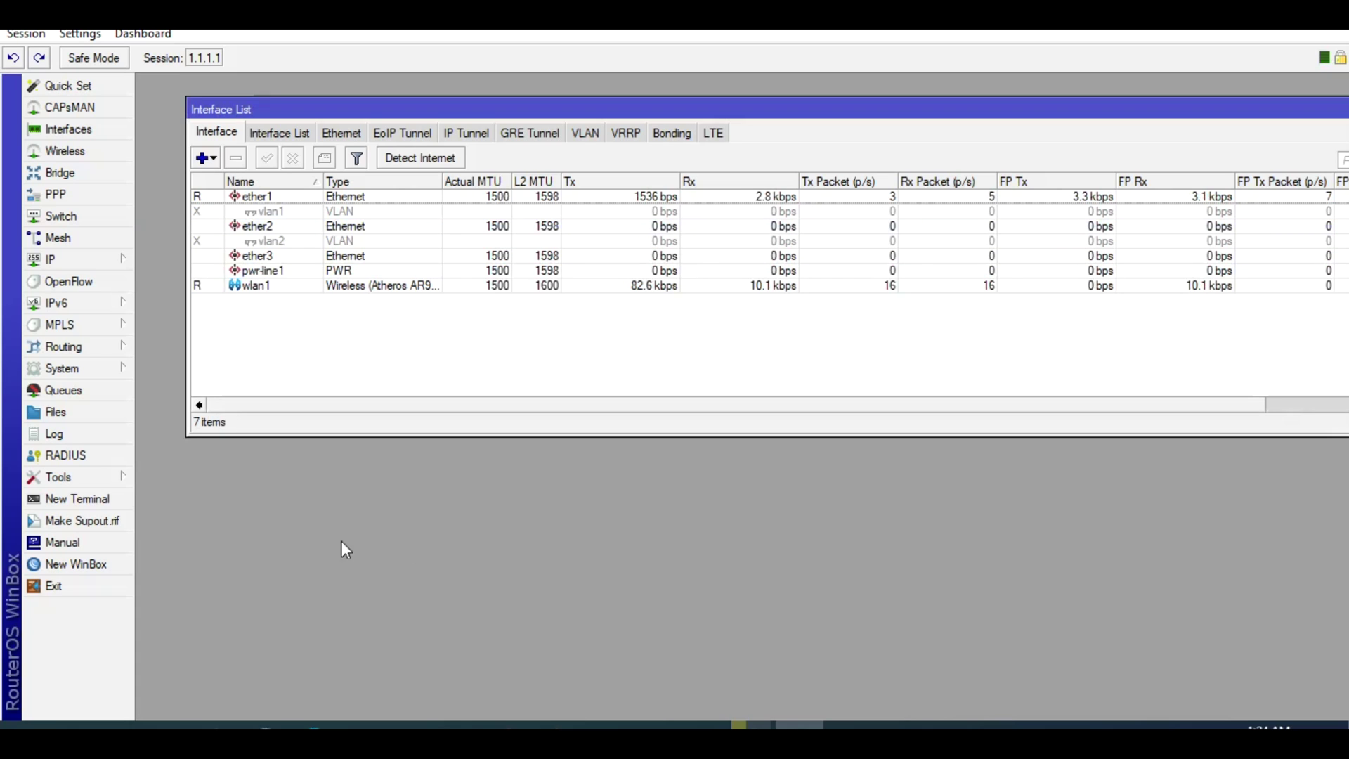
pyautogui.click(115, 391)
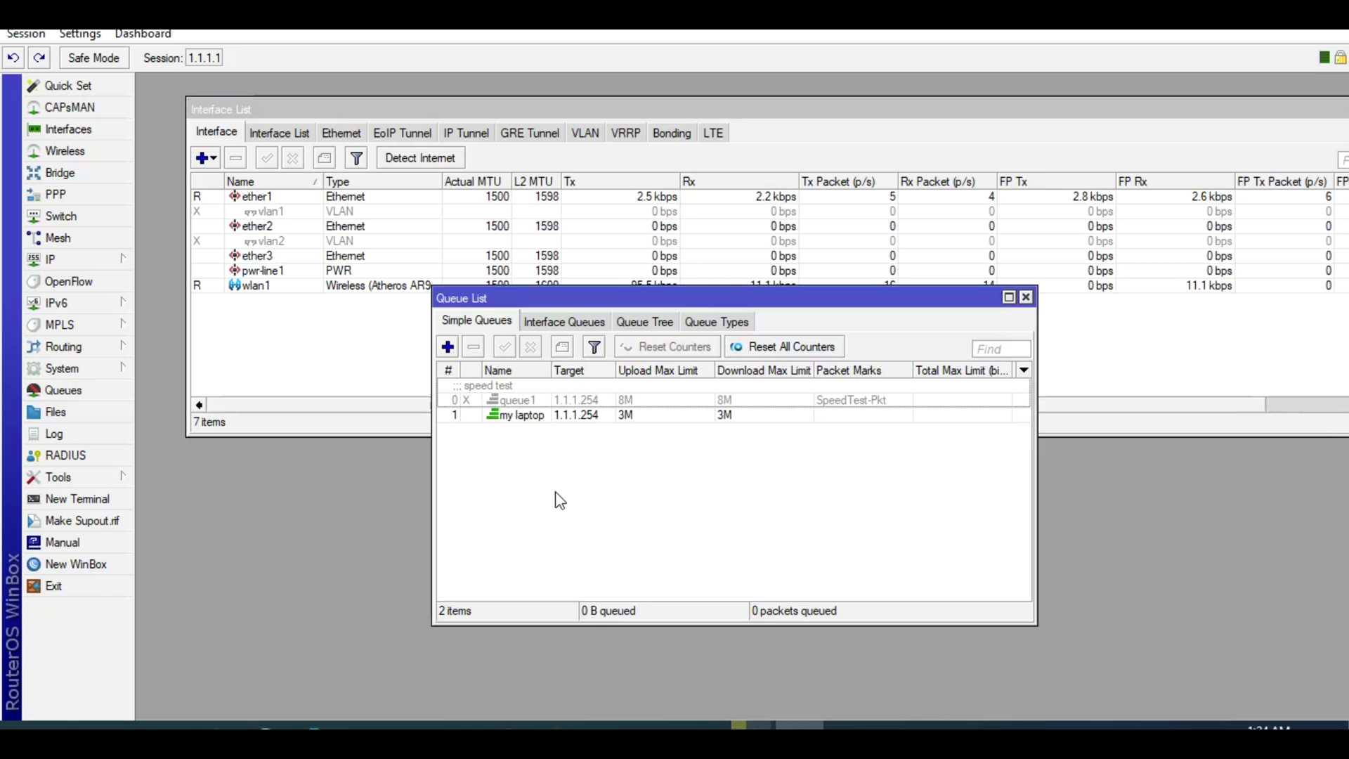
# Check the Wi-Fi adapter's connection details in Windows Network Connections, including its IPv4 address, then minimize the connections window
pyautogui.press('super+r')
pyautogui.press('Return')
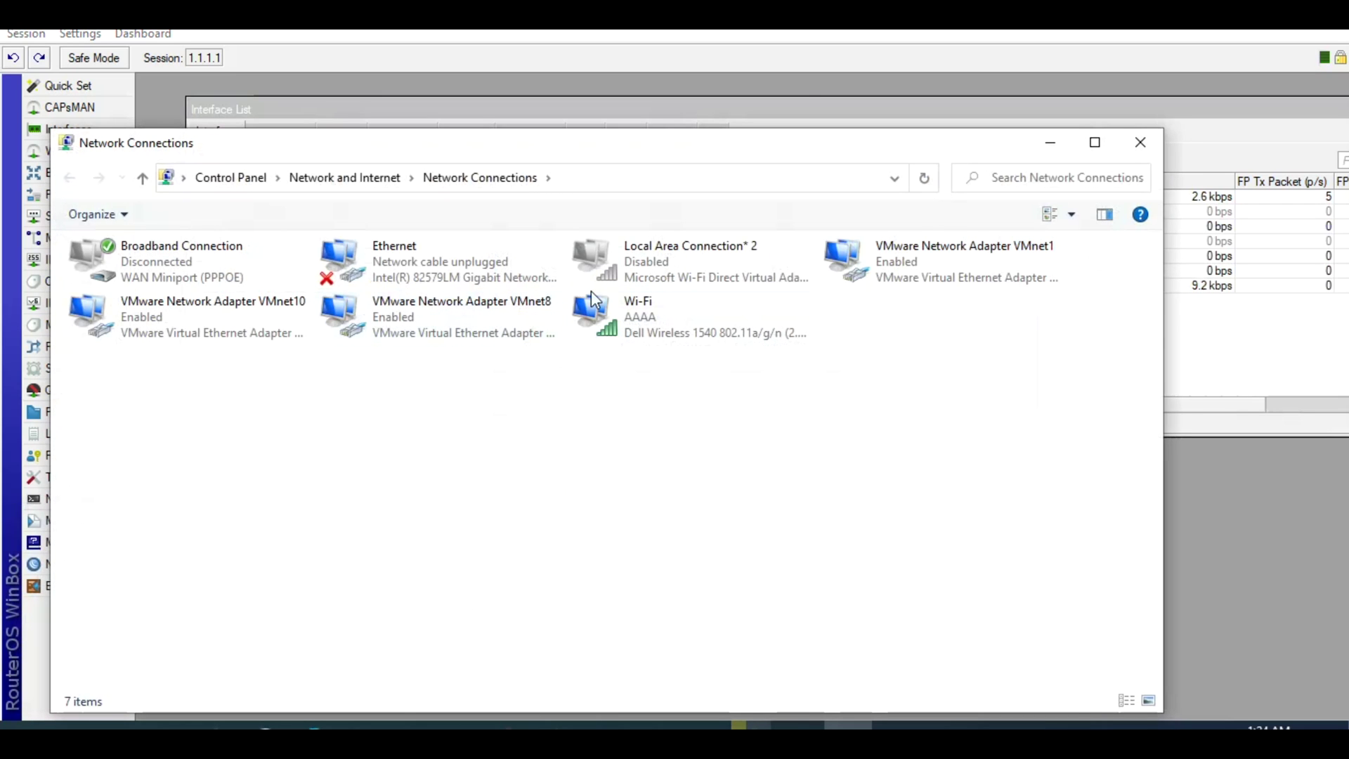
pyautogui.doubleClick(643, 315)
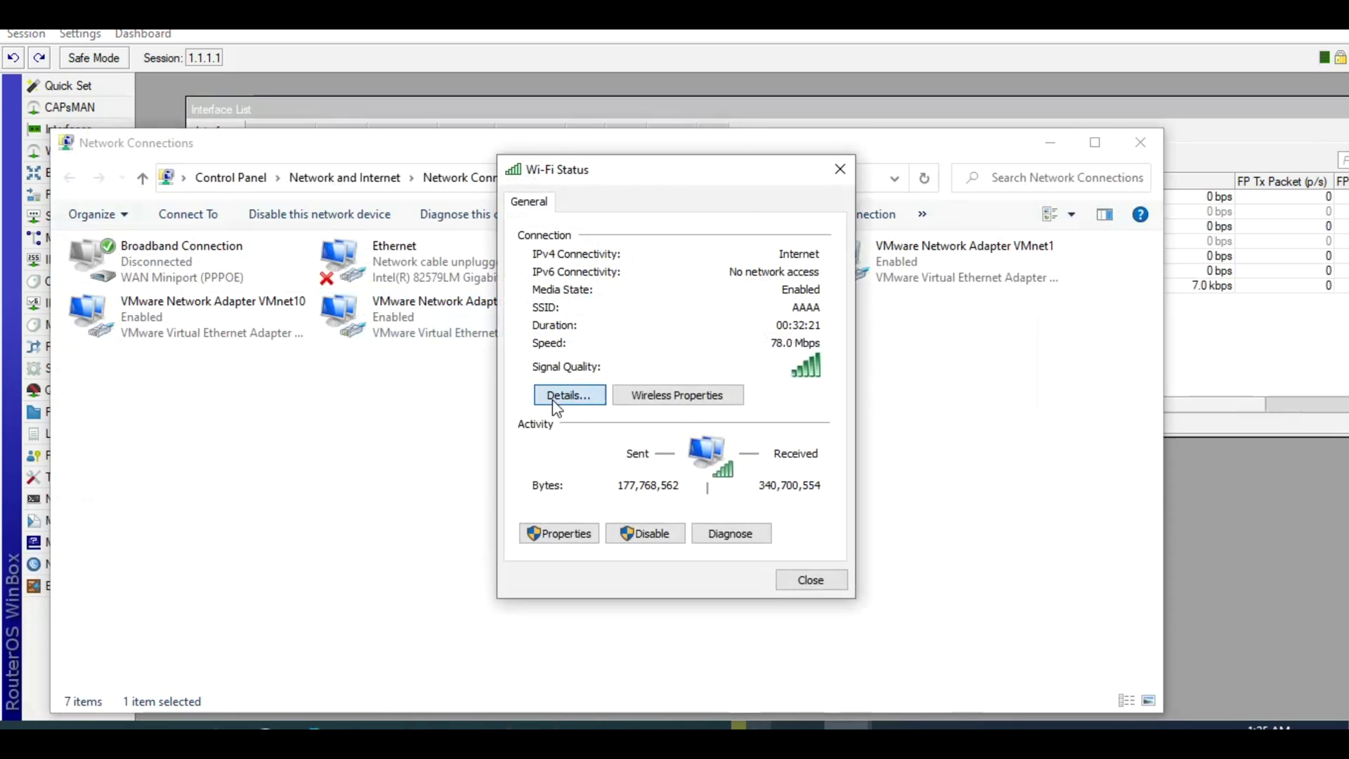
pyautogui.click(569, 395)
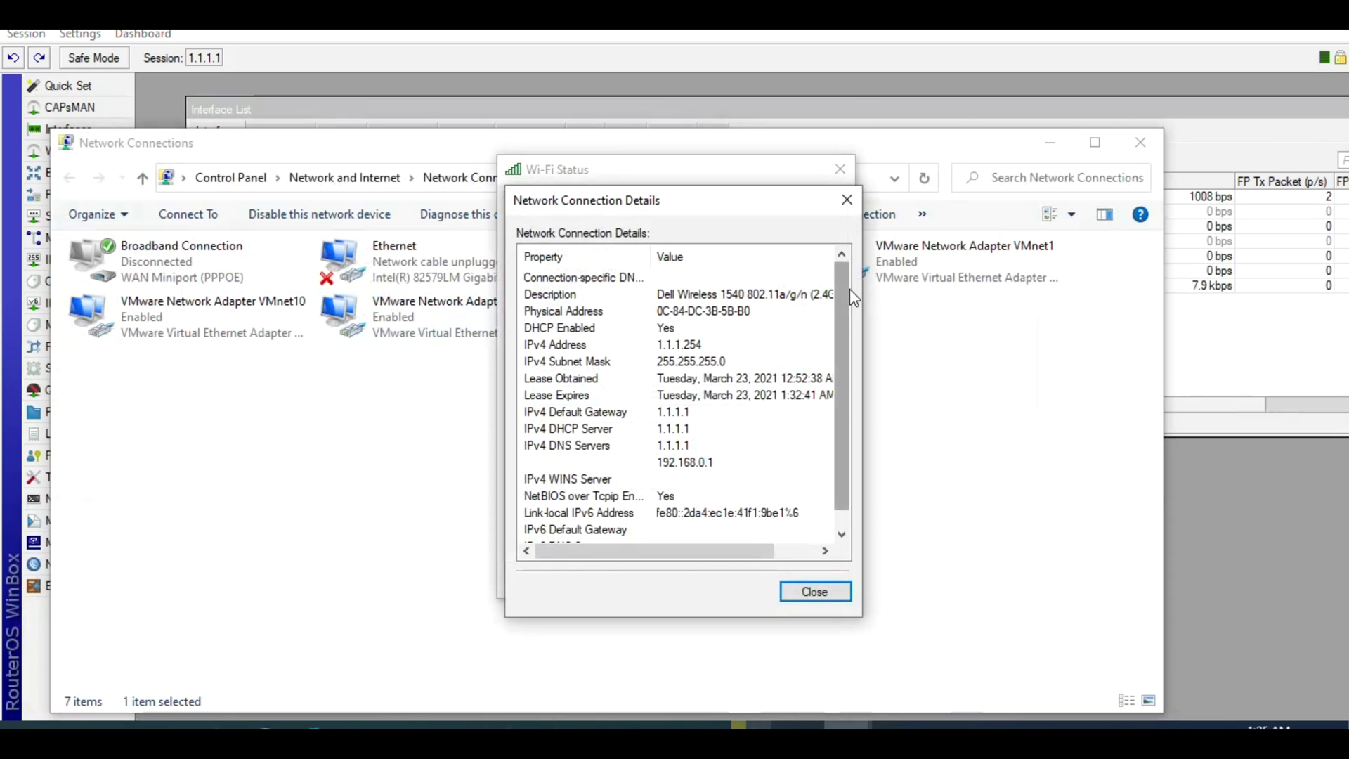
pyautogui.click(847, 200)
pyautogui.click(847, 178)
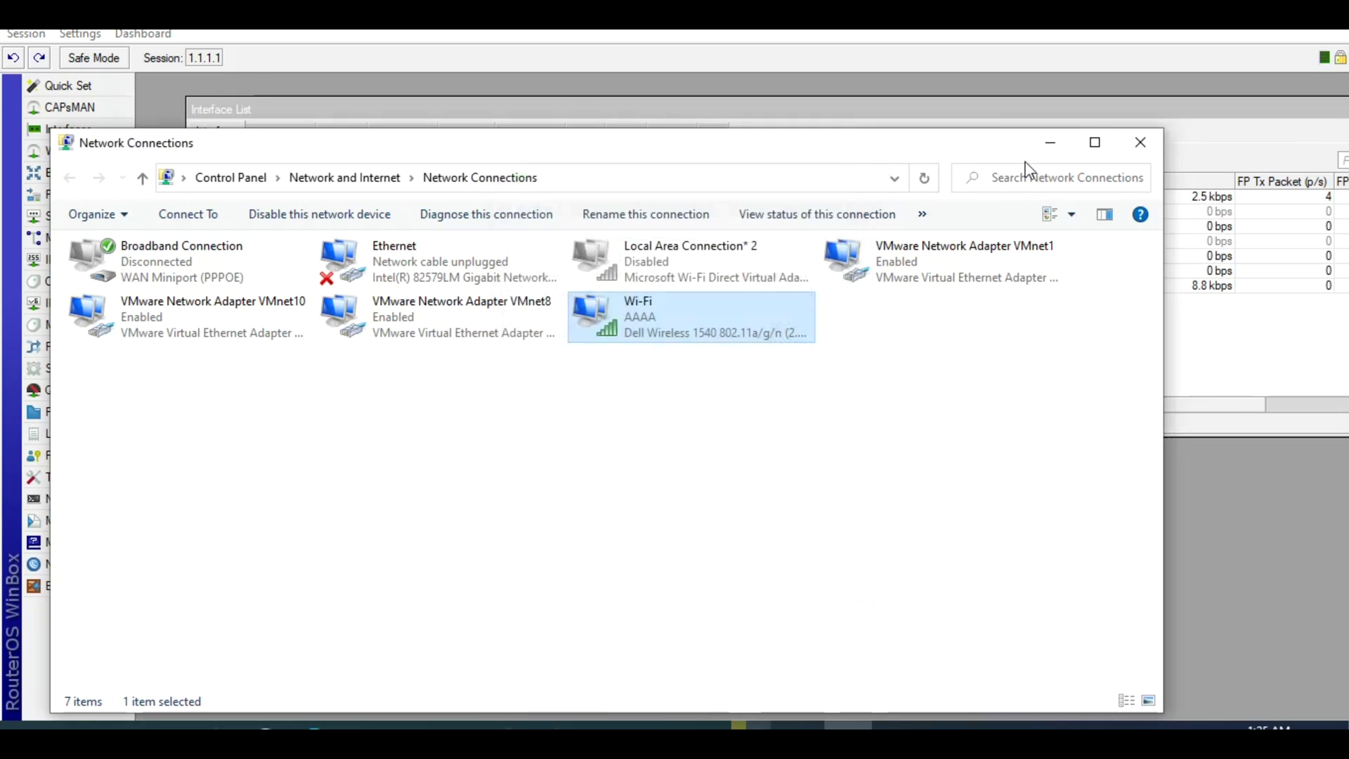
pyautogui.click(1049, 144)
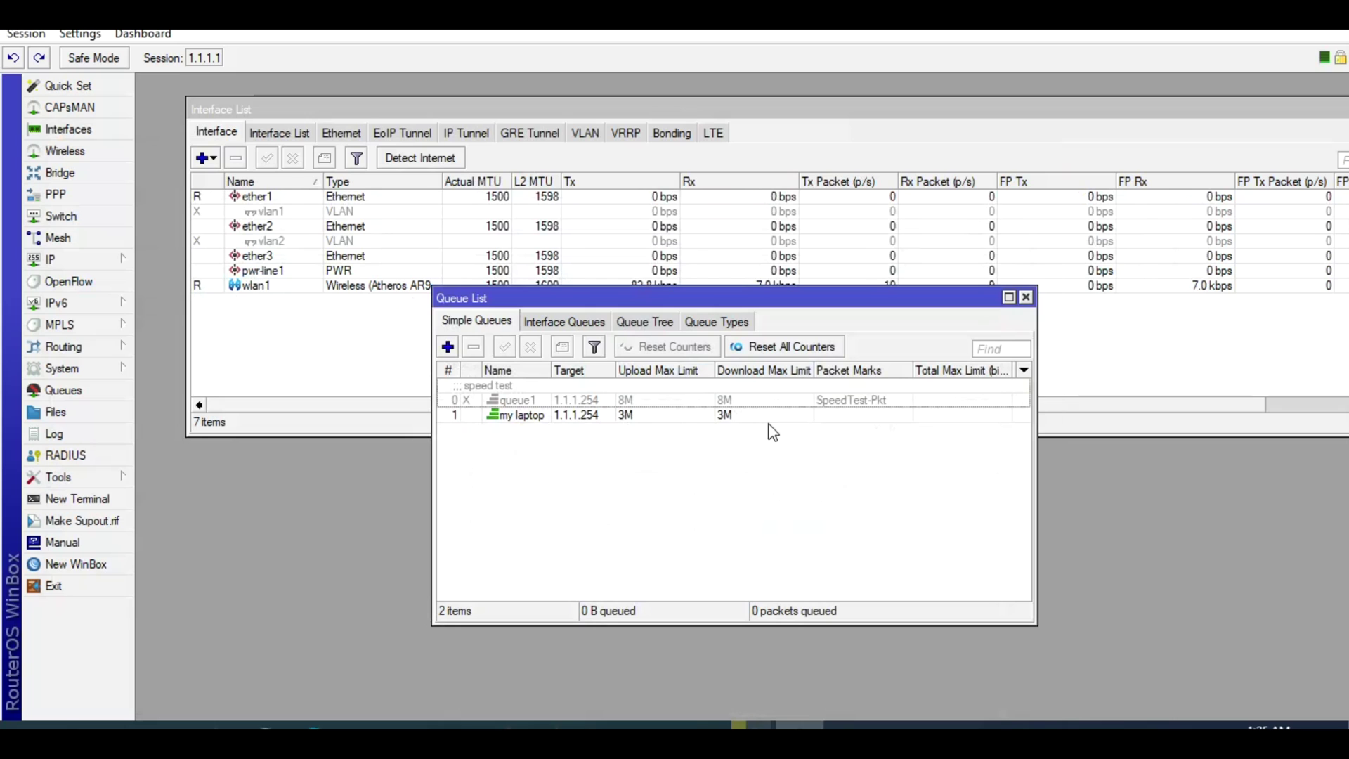
# Run a speed test on speedtest.net in the browser and watch the my laptop queue's live traffic in WinBox
pyautogui.click(508, 727)
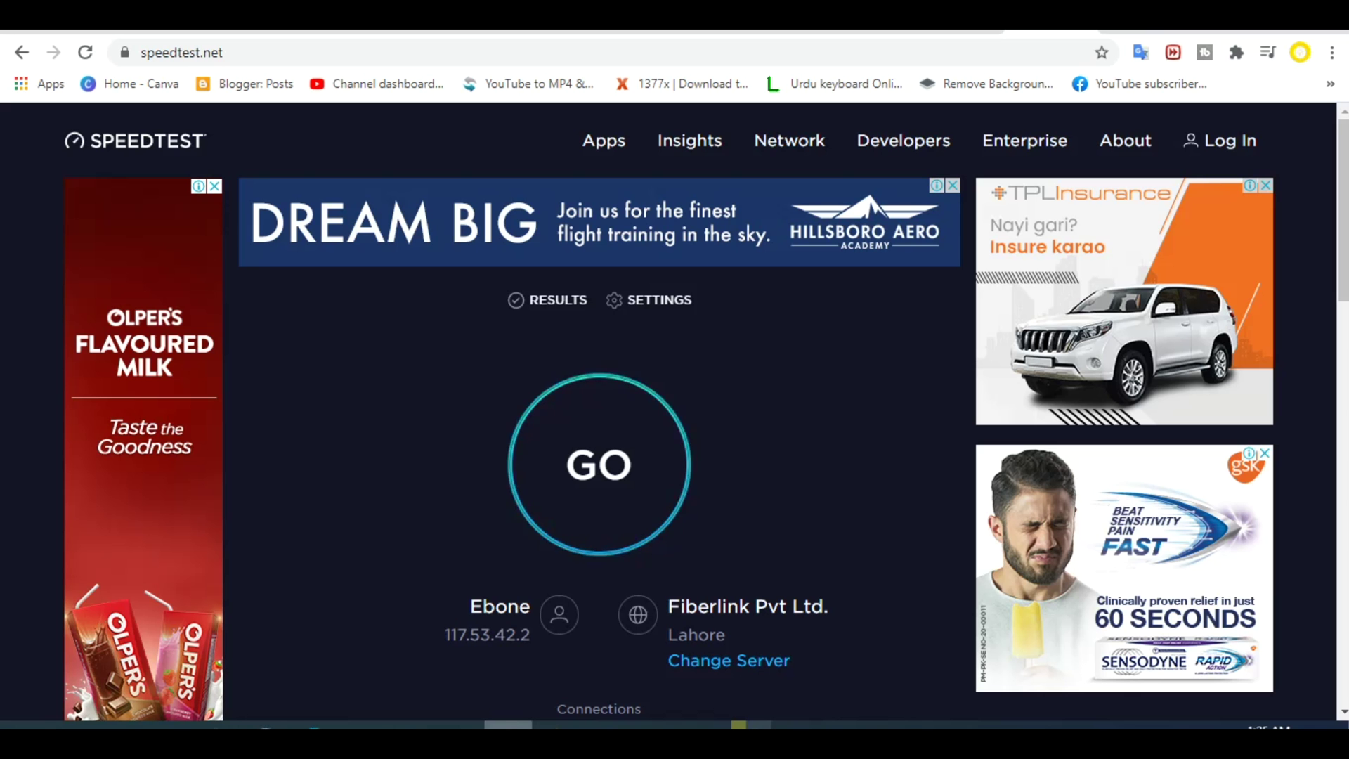
pyautogui.click(610, 440)
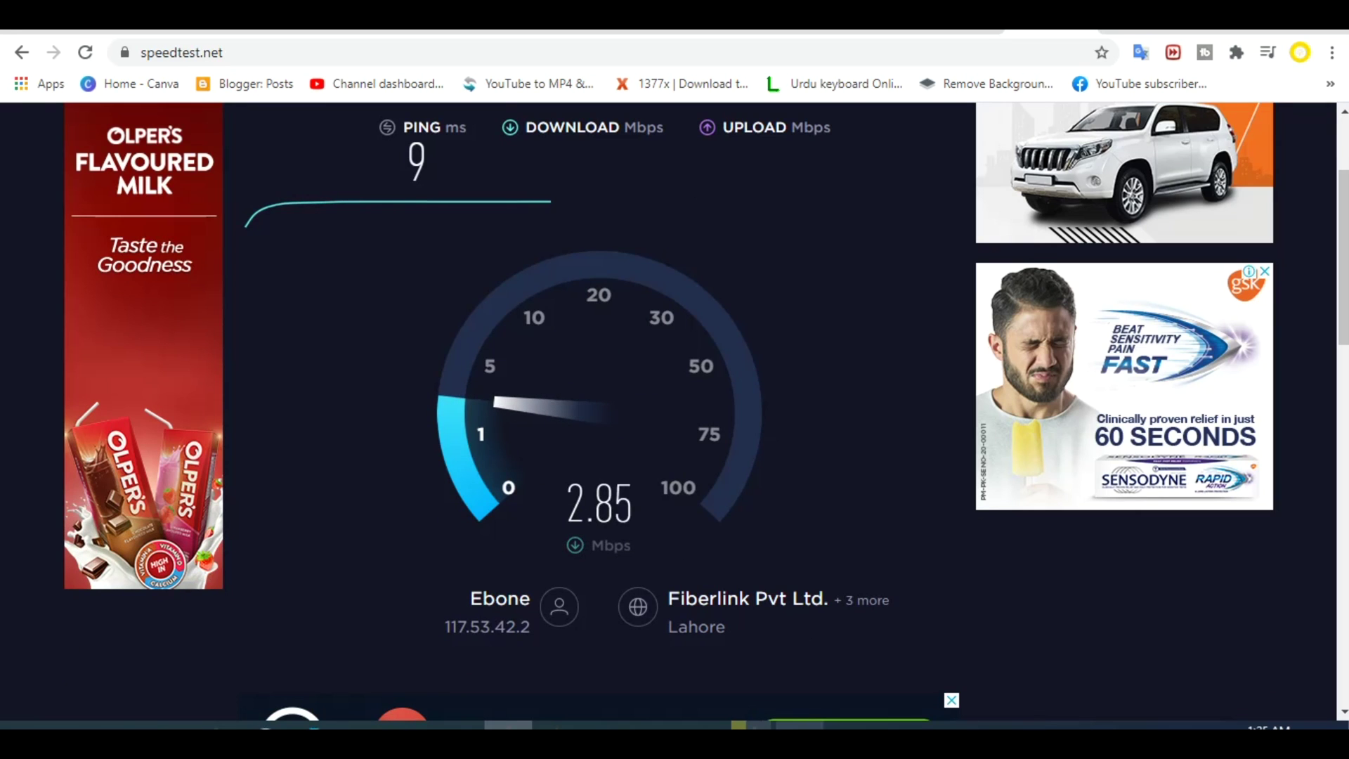
pyautogui.hotkey('alt', 'Tab')
pyautogui.doubleClick(652, 414)
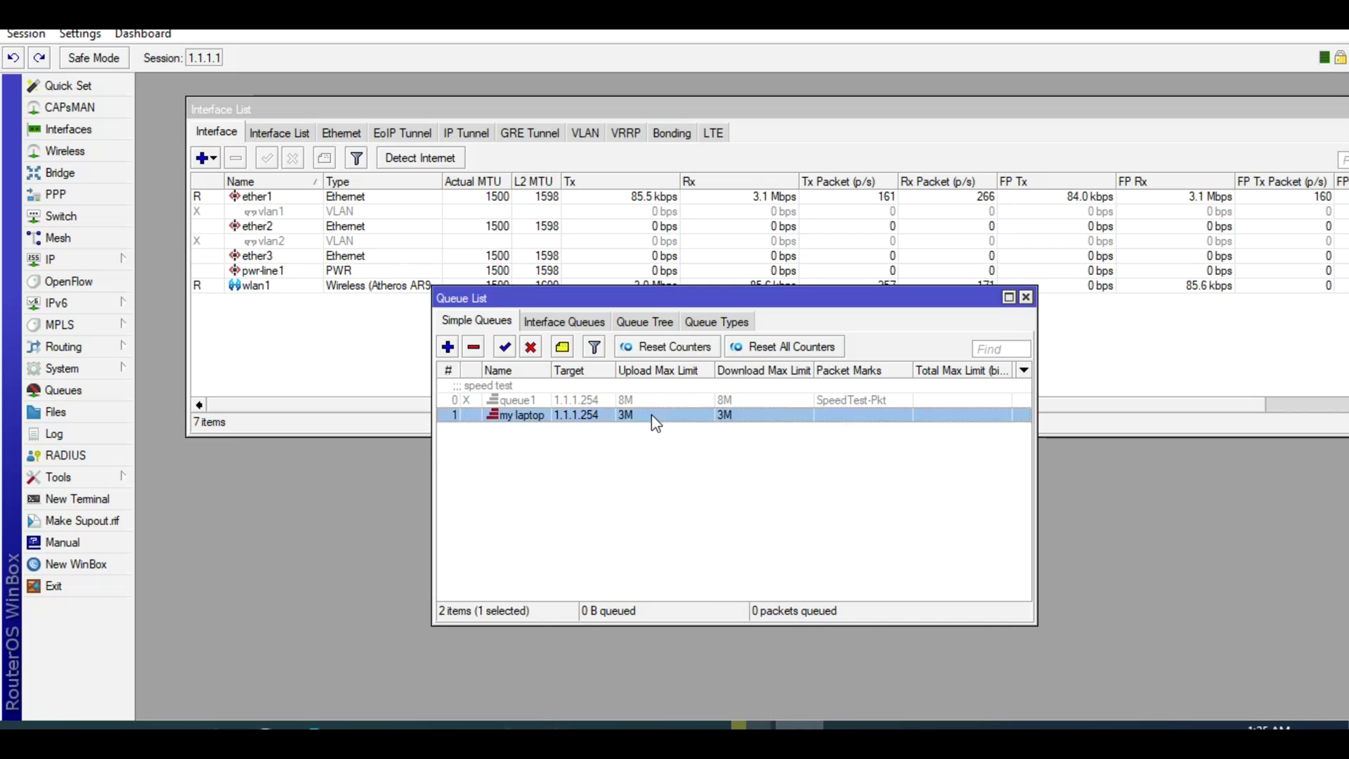
pyautogui.click(402, 400)
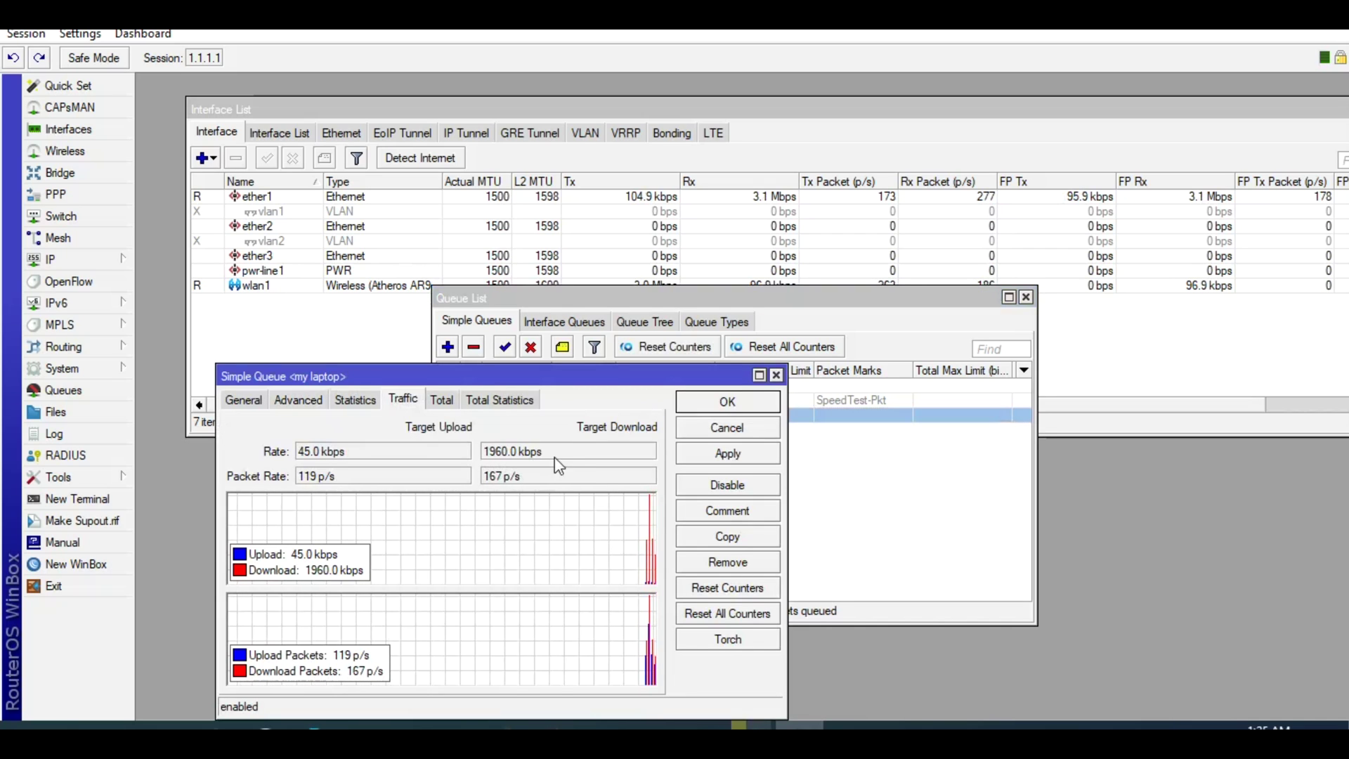
pyautogui.click(723, 403)
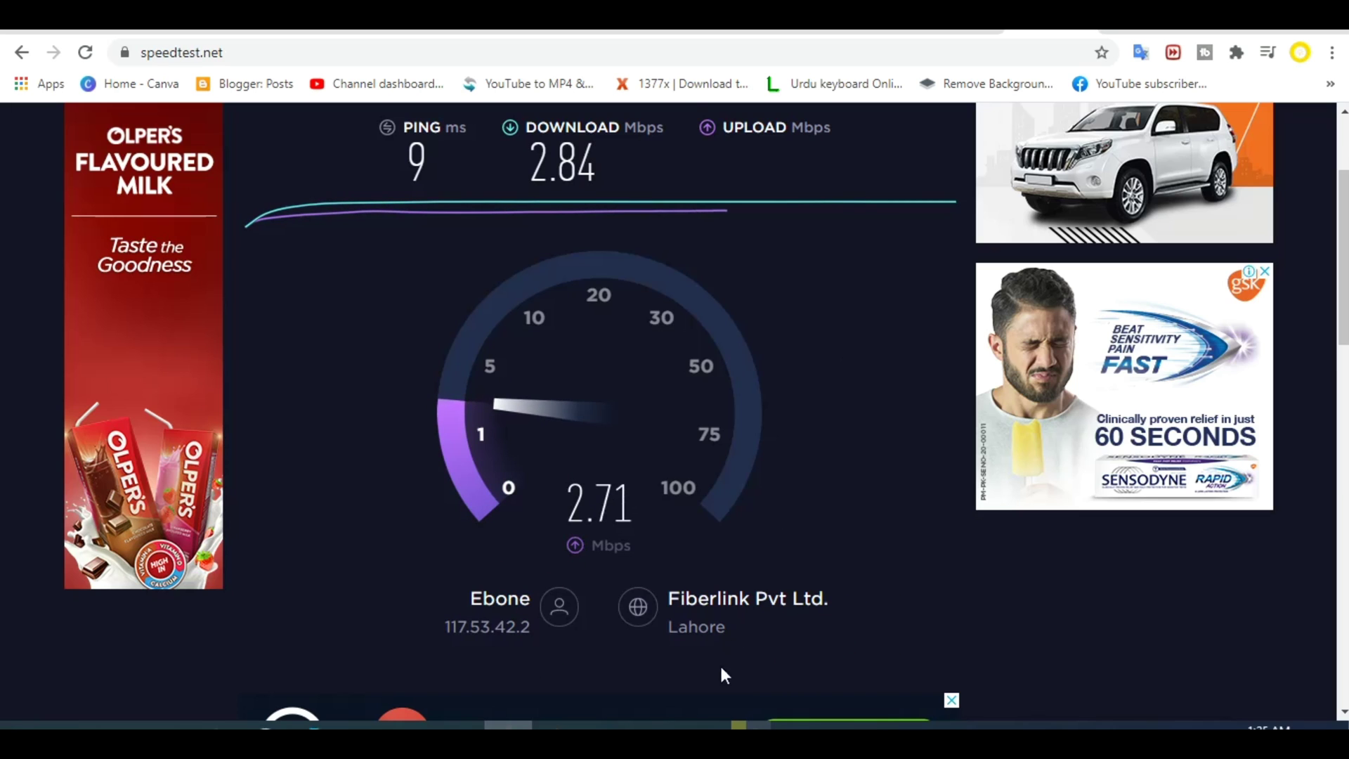
# Rerun the speed test on speedtest.net while continuously pinging 1.1.1.1 from Command Prompt with ping -t
pyautogui.moveTo(703, 725)
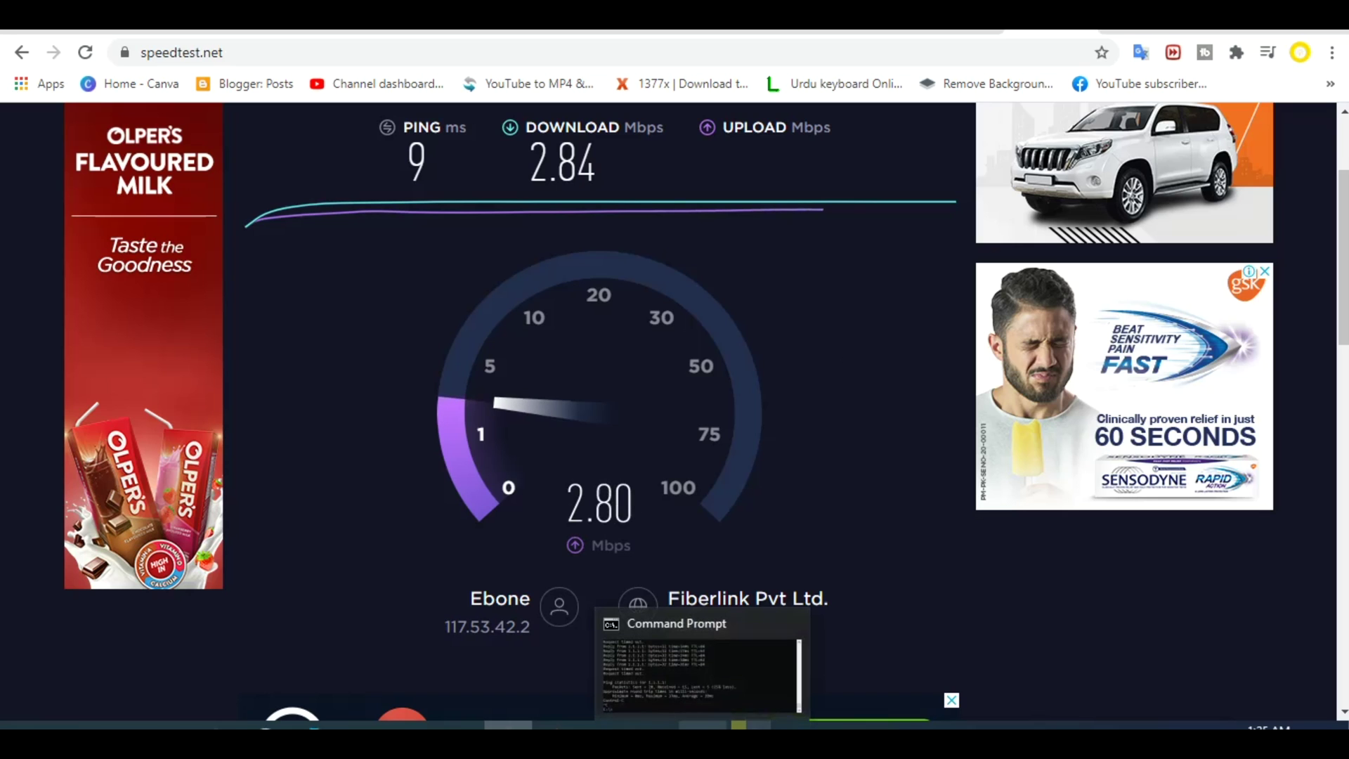
pyautogui.click(703, 726)
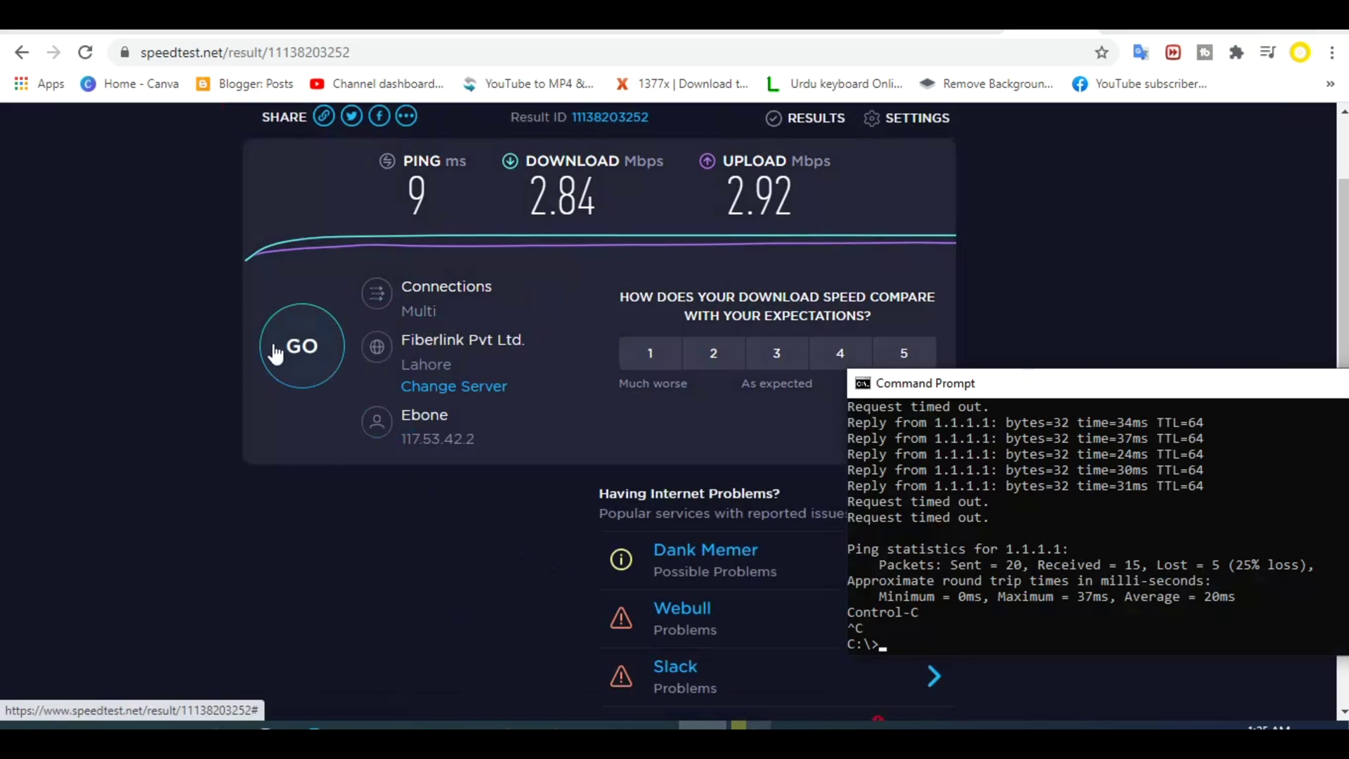
pyautogui.click(291, 346)
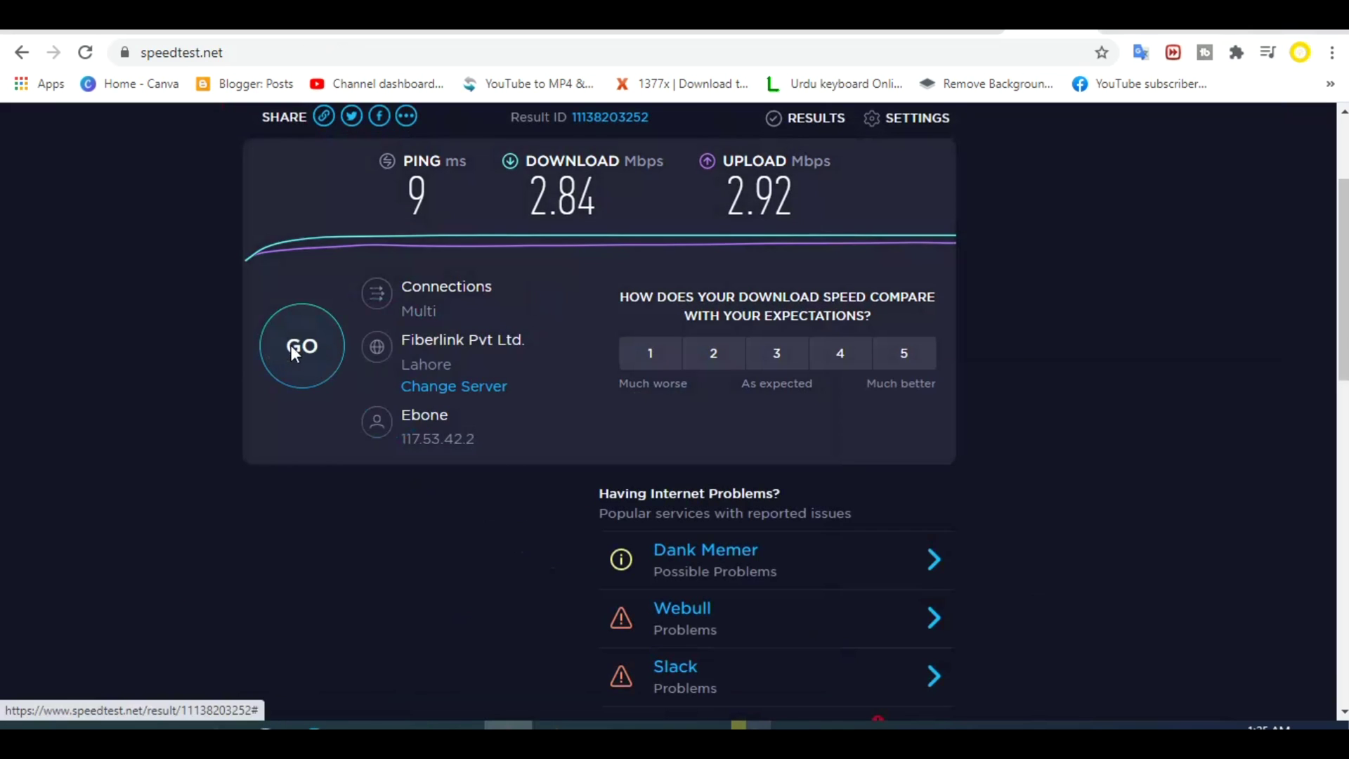
pyautogui.click(703, 726)
pyautogui.press('Up')
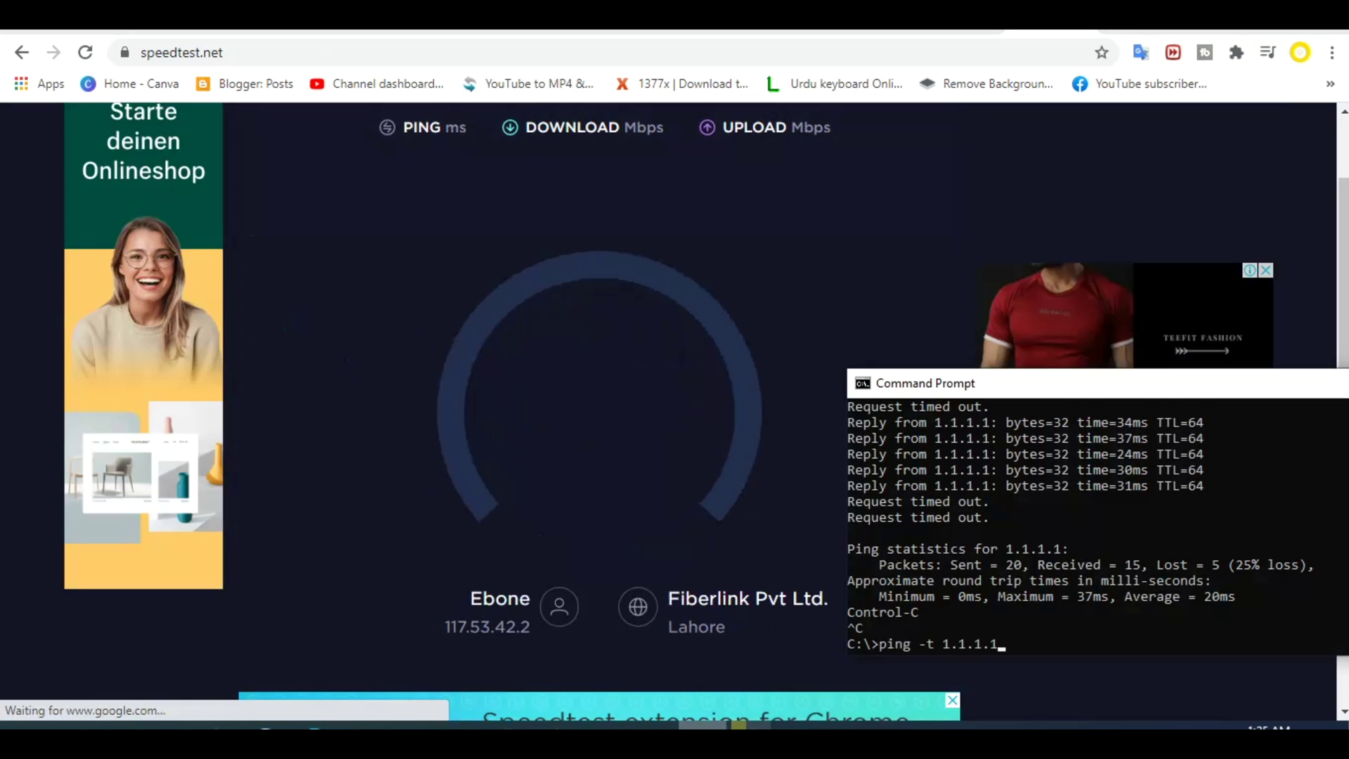
pyautogui.press('Return')
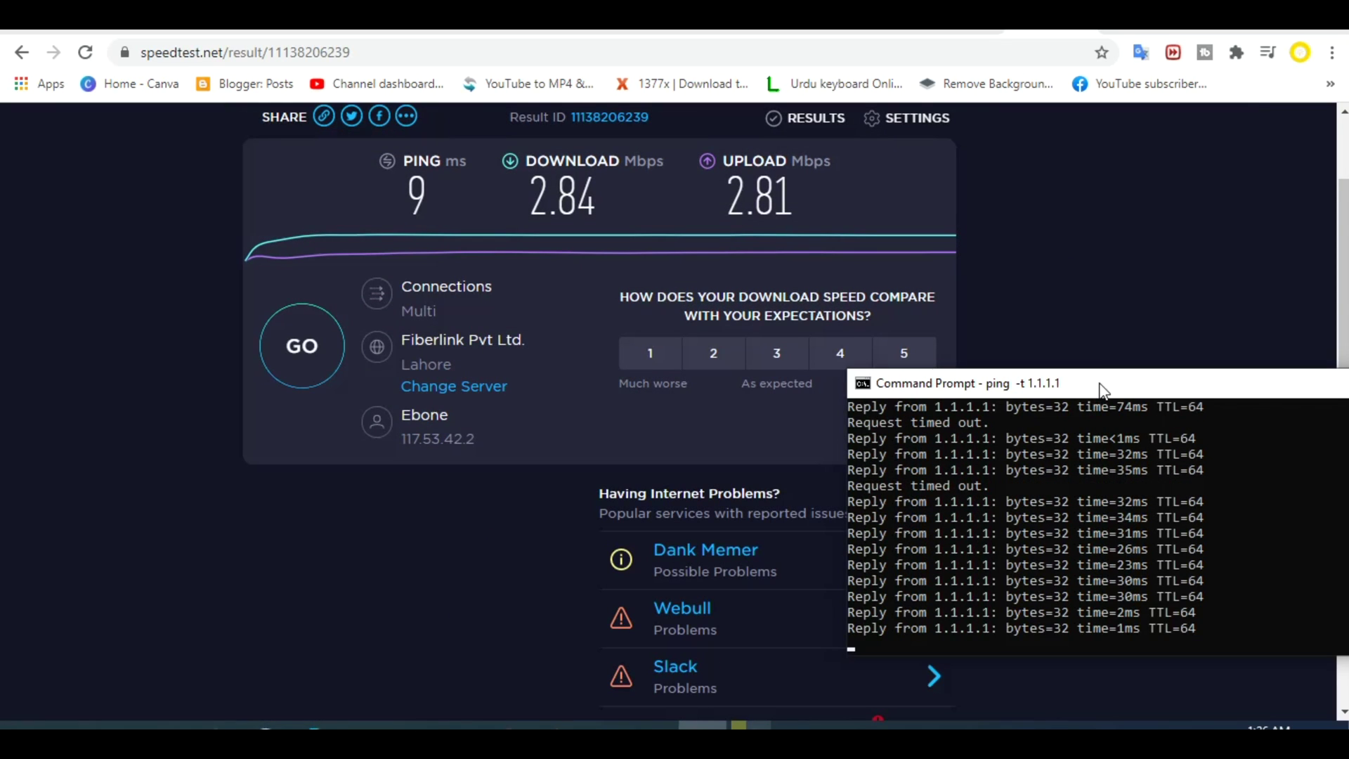
# Stop the continuous ping in Command Prompt to get its statistics and return to the speed test result
pyautogui.click(1094, 469)
pyautogui.hotkey('ctrl', 'c')
pyautogui.hotkey('ctrl', 'c')
pyautogui.write('3')
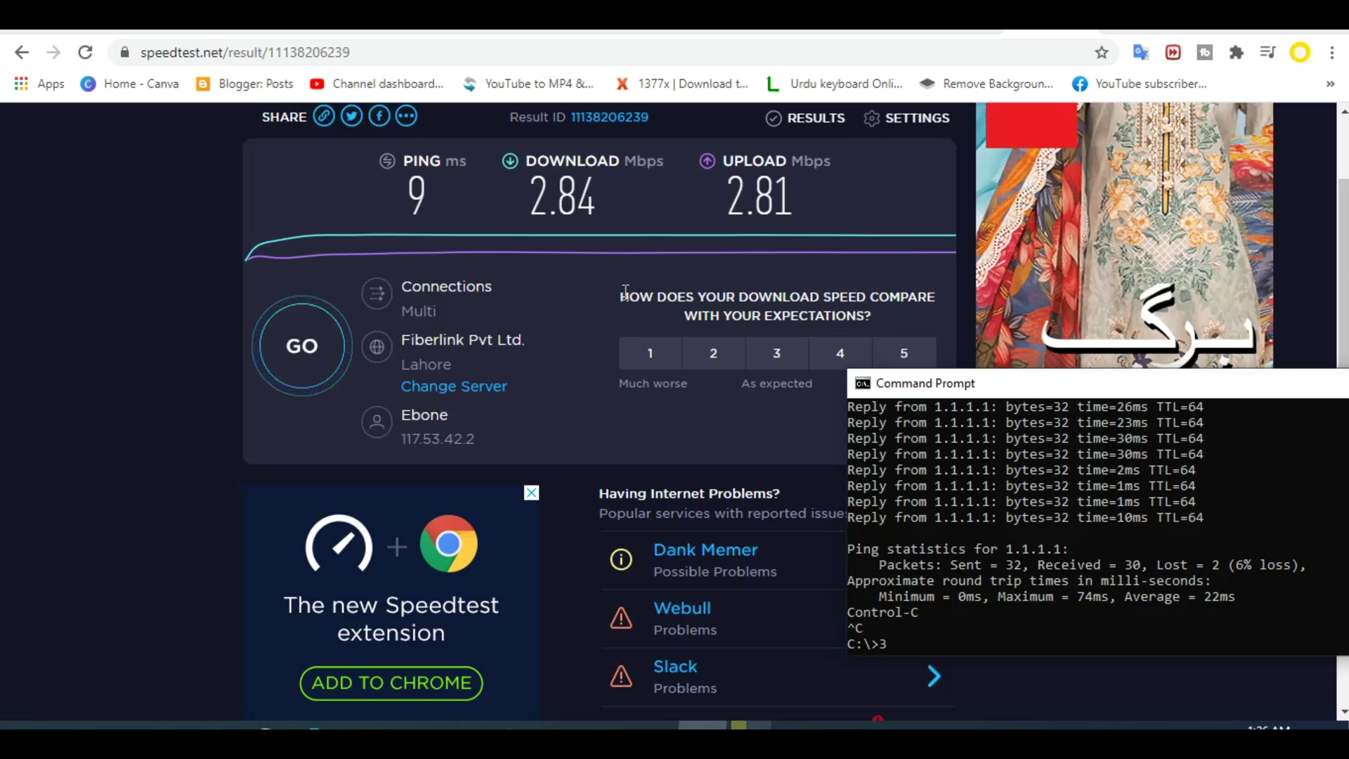
pyautogui.hotkey('alt', 'Tab')
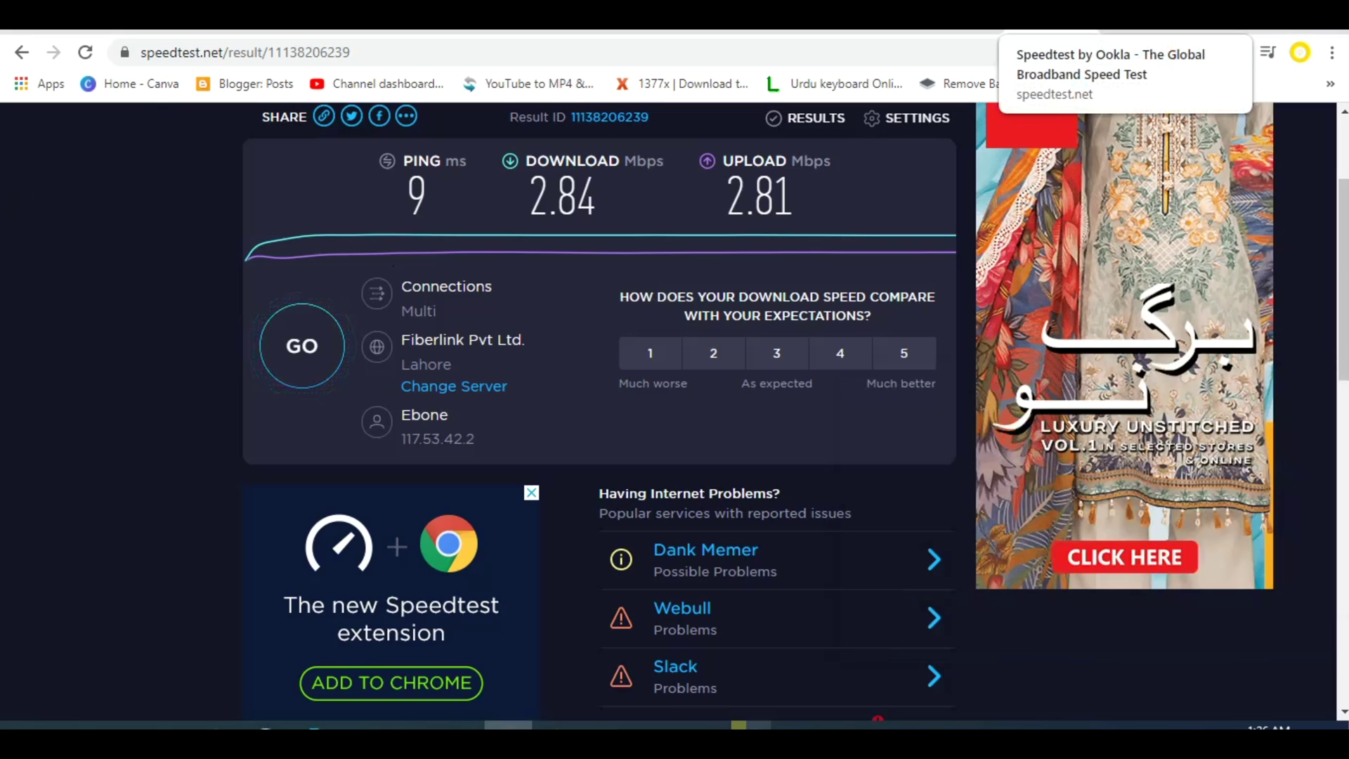
# In WinBox, start a new firewall mangle rule on the prerouting chain with protocol 6 (tcp)
pyautogui.click(799, 727)
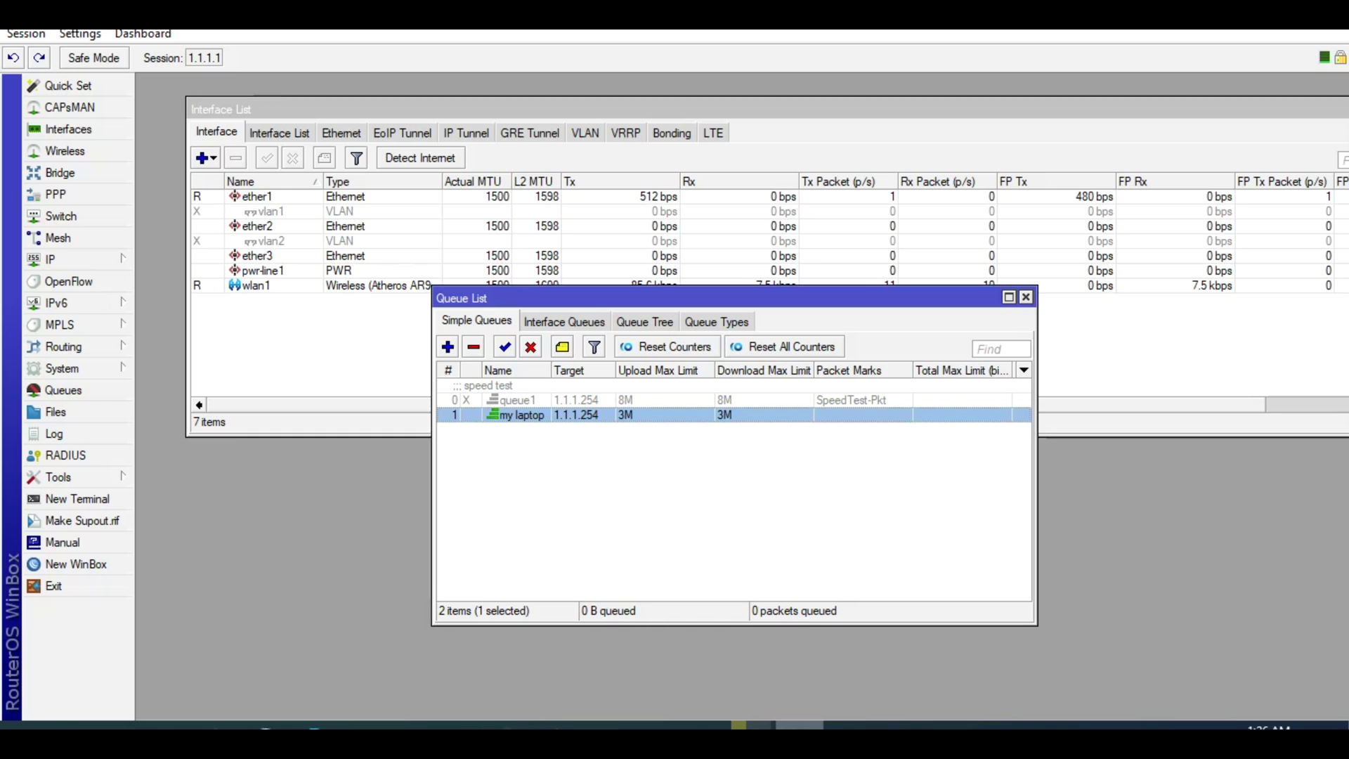
pyautogui.click(71, 260)
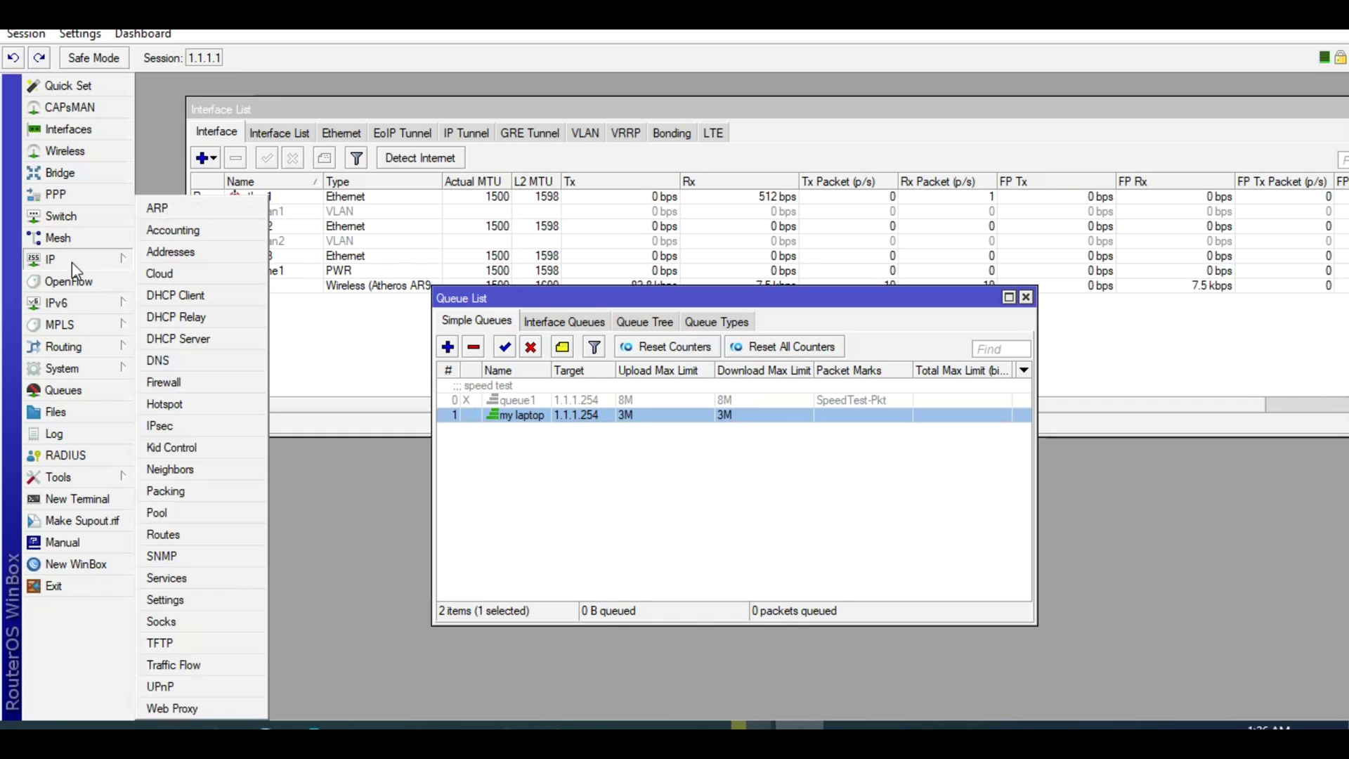
pyautogui.click(192, 381)
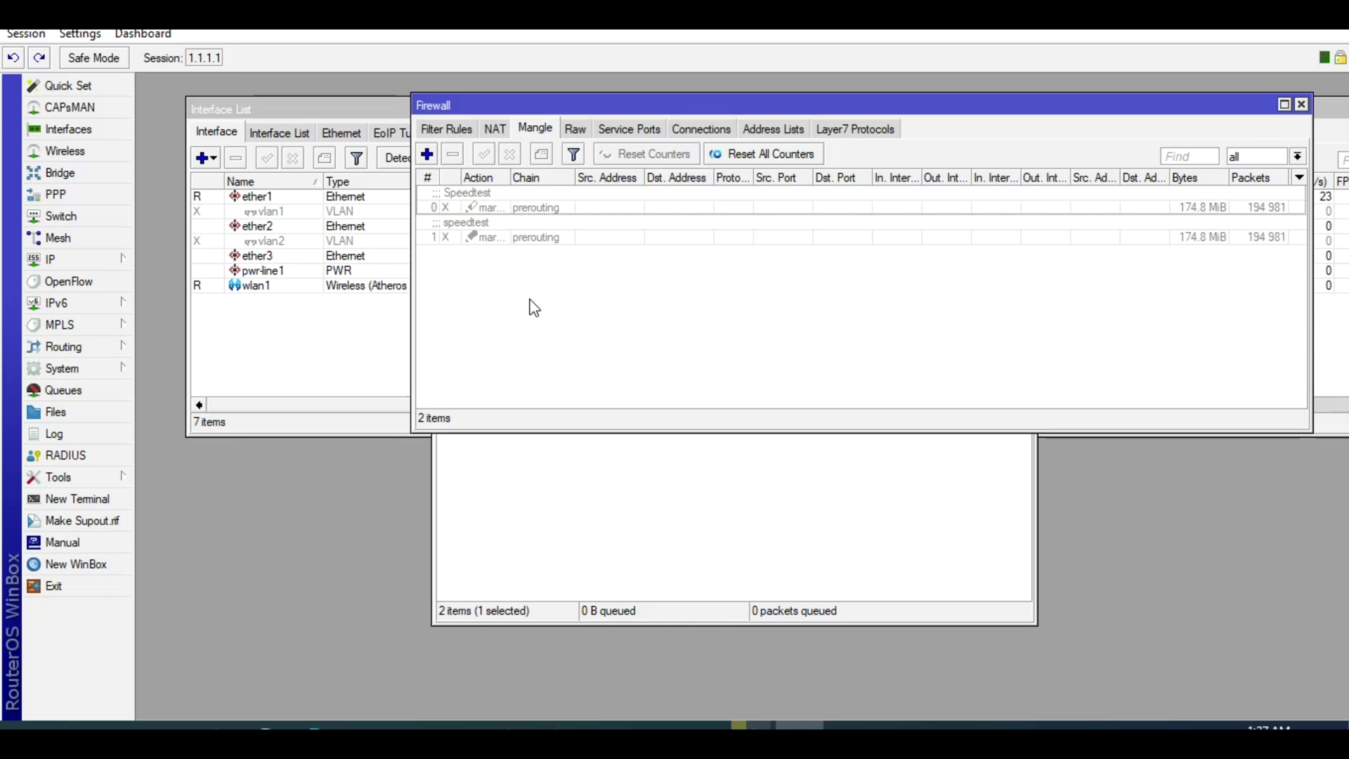
pyautogui.click(427, 154)
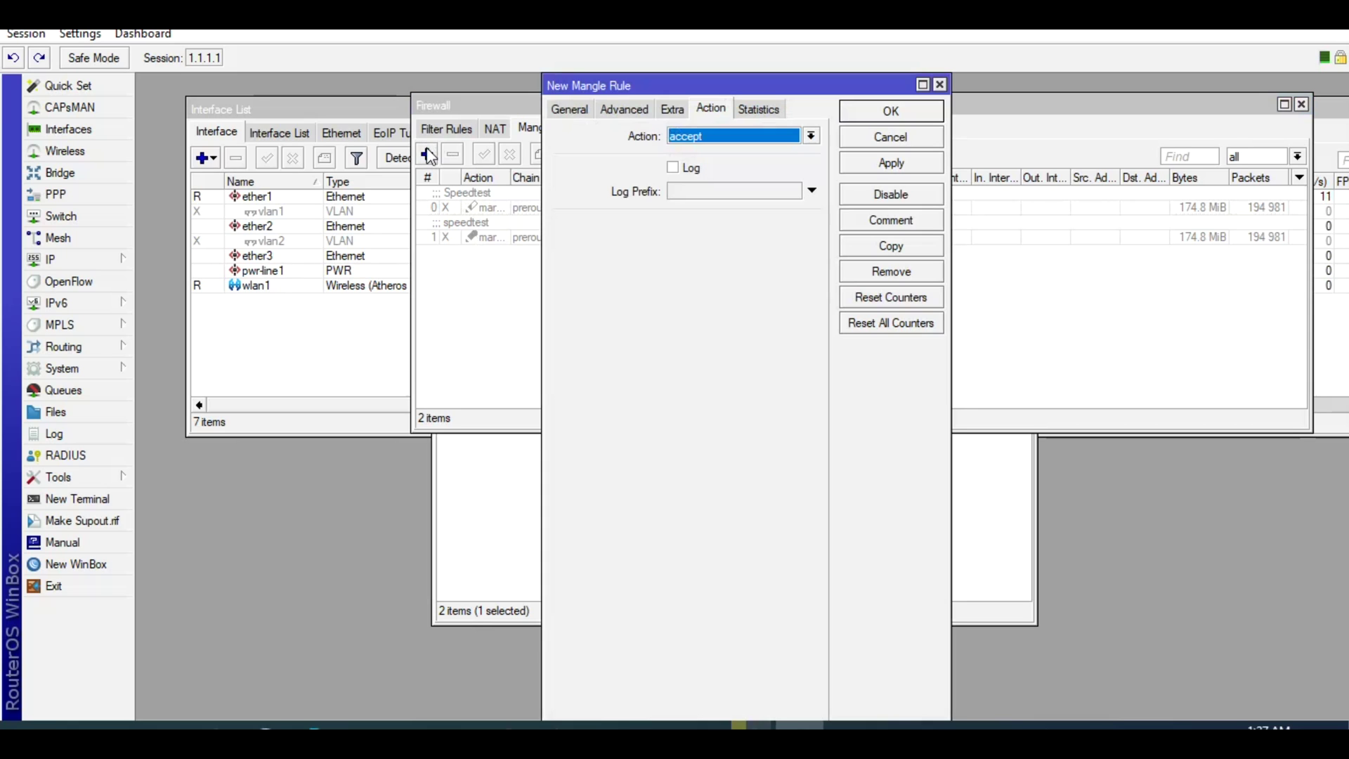
pyautogui.click(571, 112)
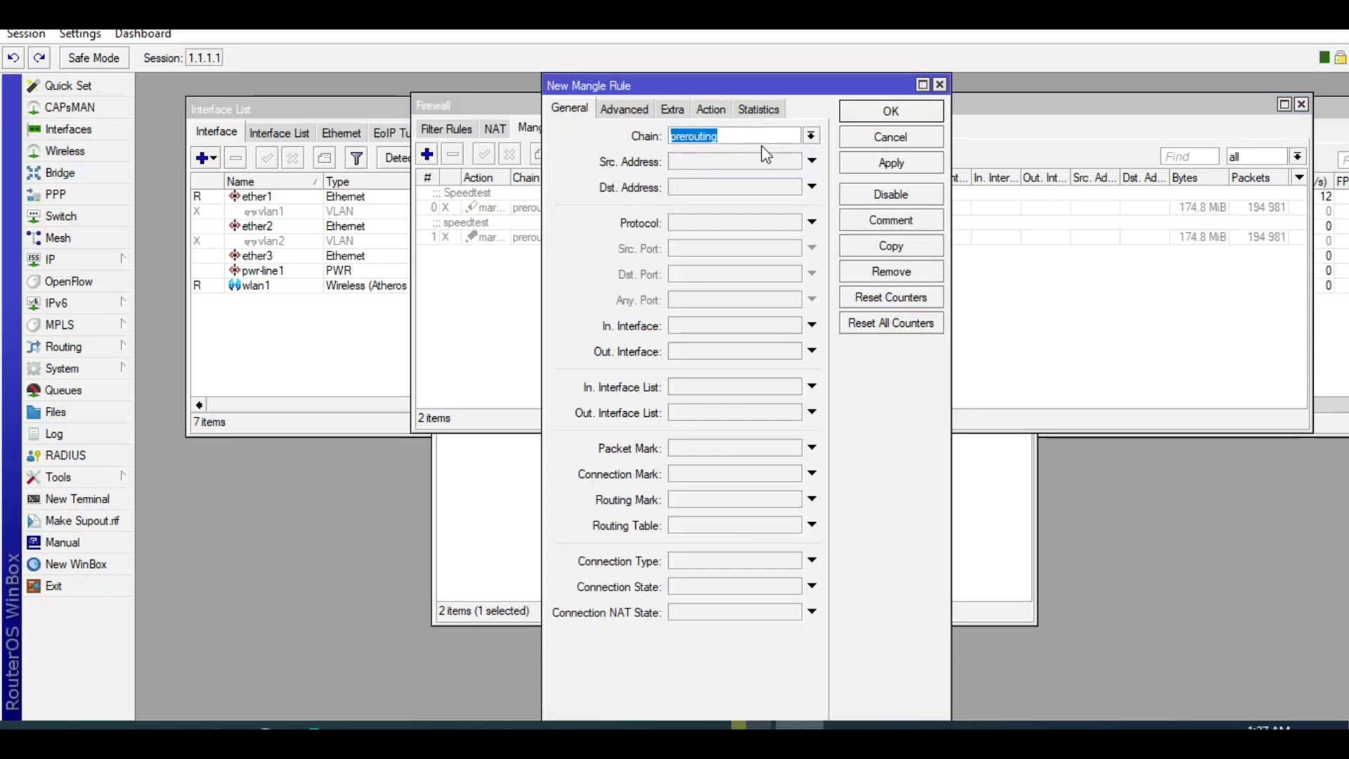
pyautogui.click(721, 225)
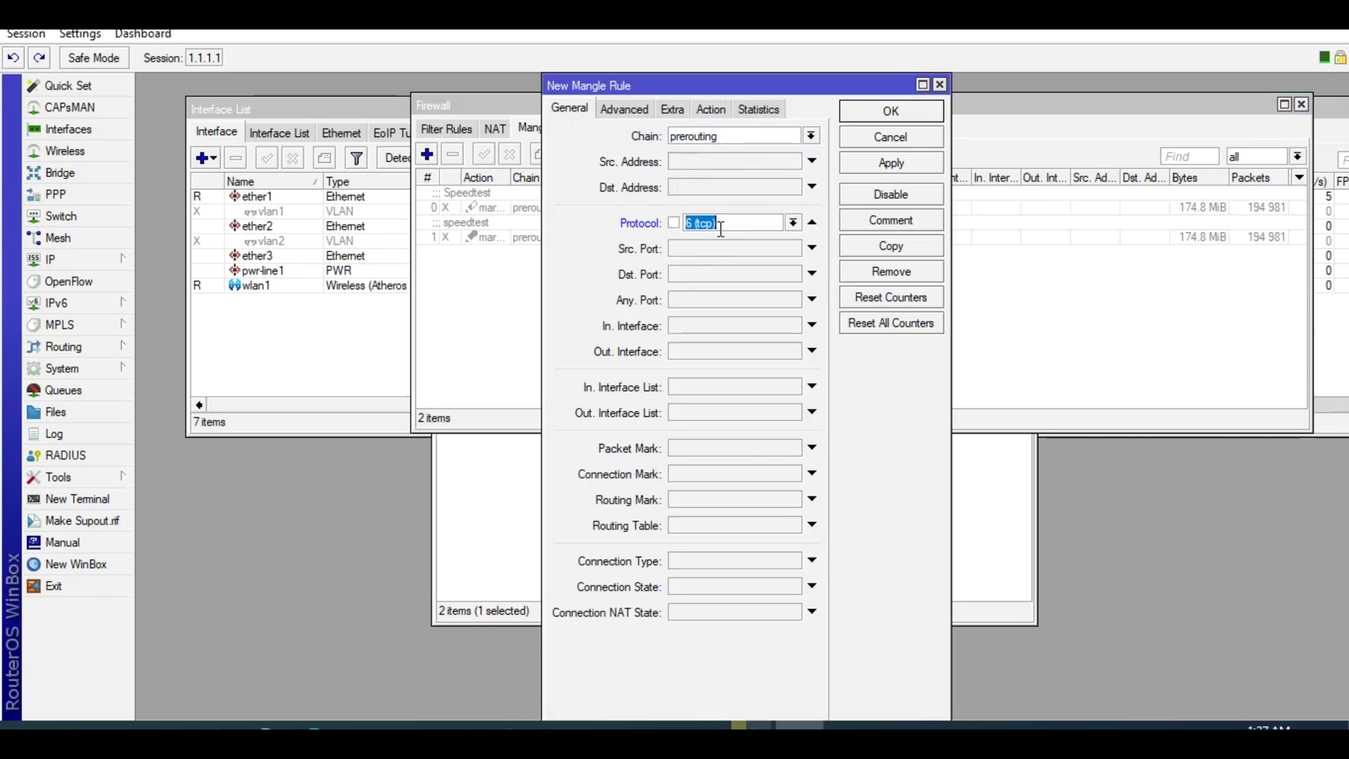
# Set the rule's action to mark connection with the new connection mark TCP, keep Passthrough enabled, and apply it
pyautogui.click(722, 112)
pyautogui.click(729, 137)
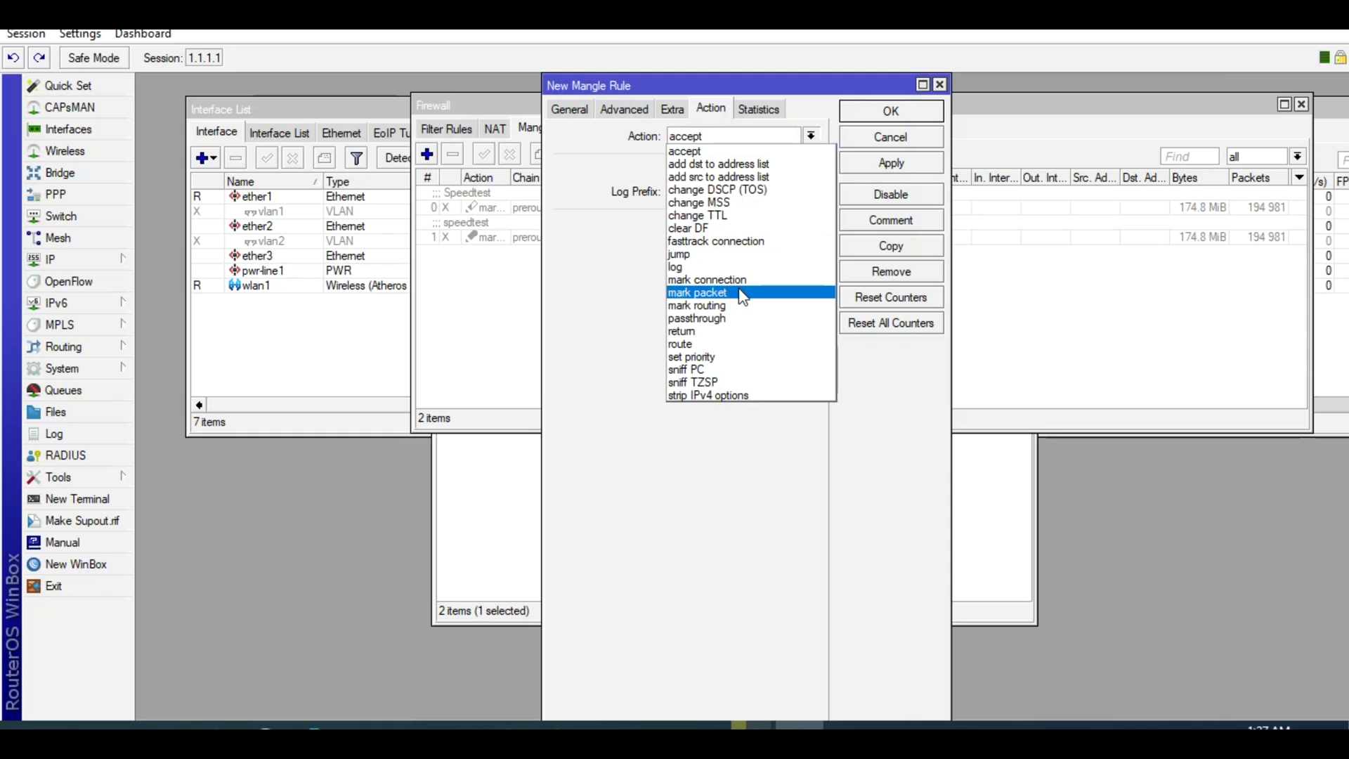
pyautogui.click(746, 282)
pyautogui.click(721, 225)
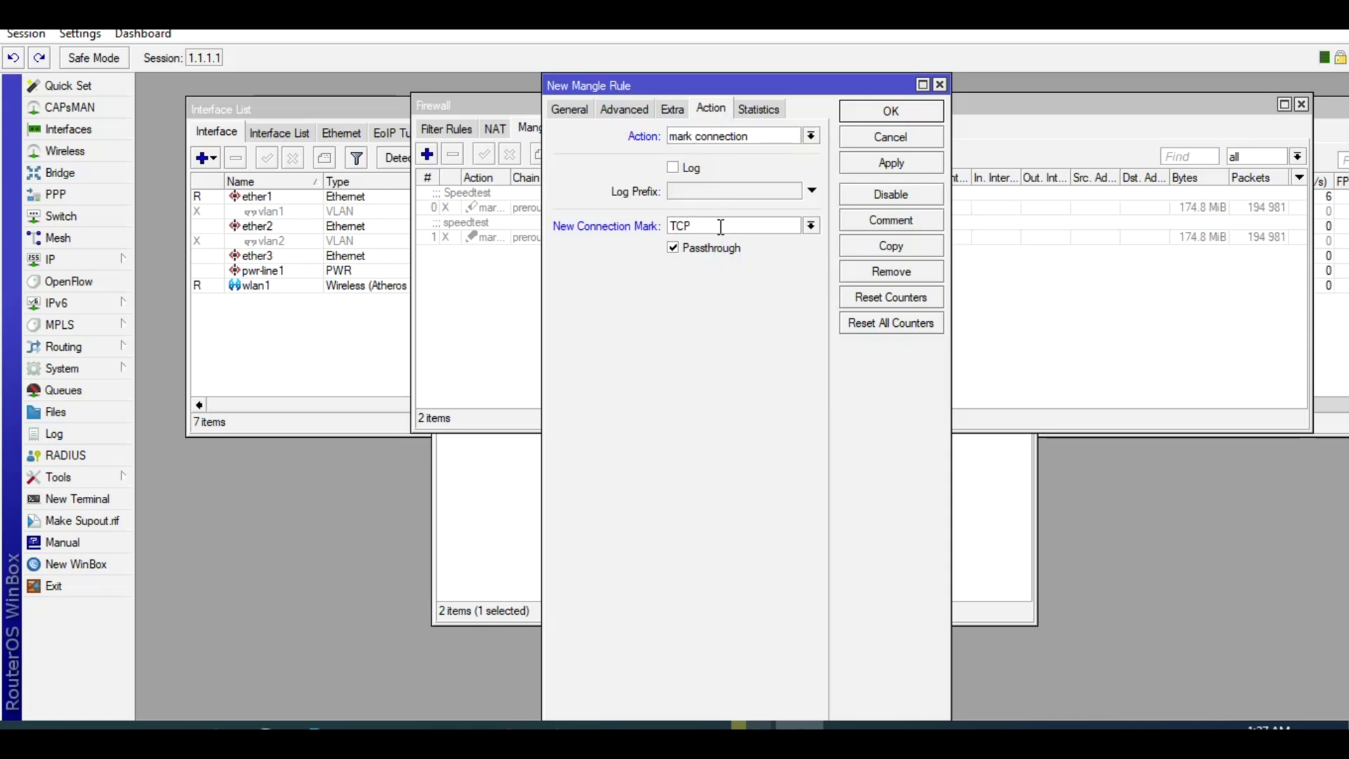
pyautogui.click(893, 165)
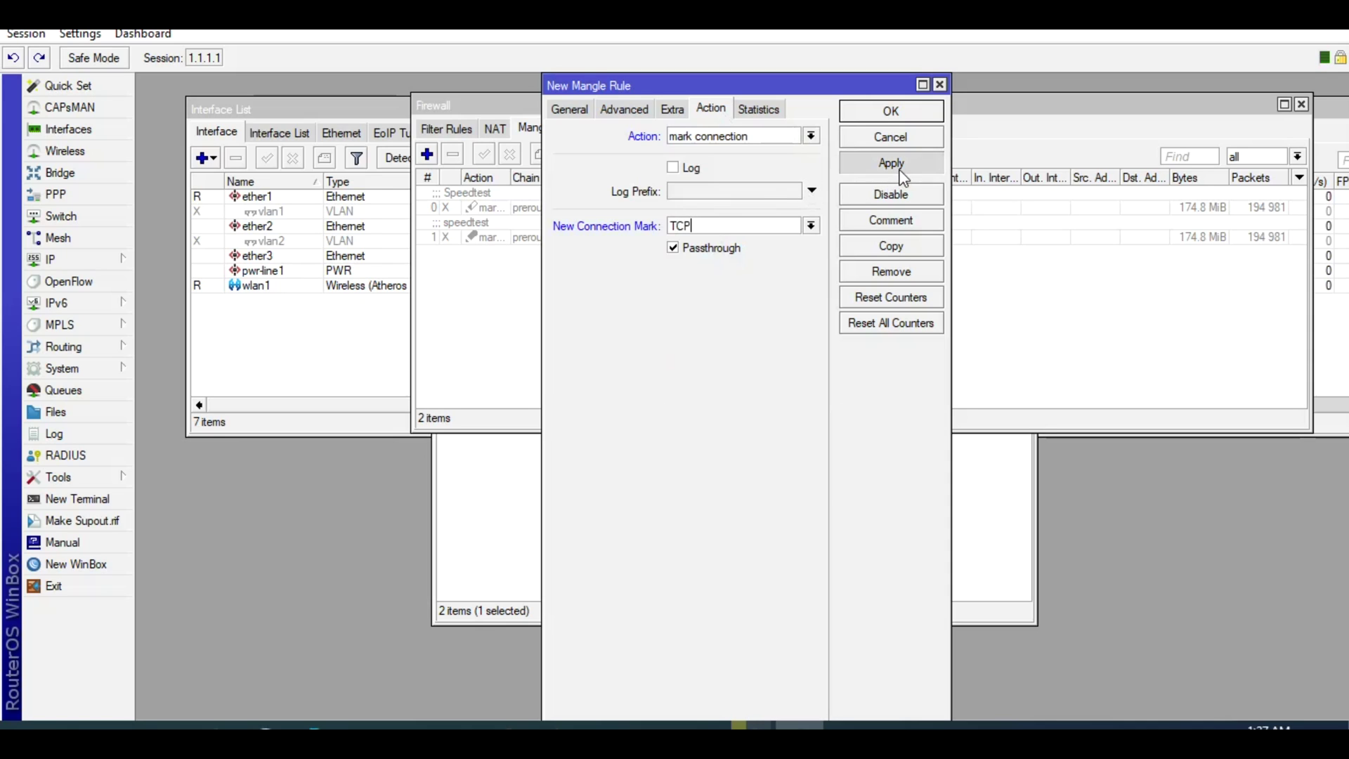
# Add the comment TCP to the new mangle rule, check its general settings and apply the rule
pyautogui.click(891, 221)
pyautogui.write('TCP')
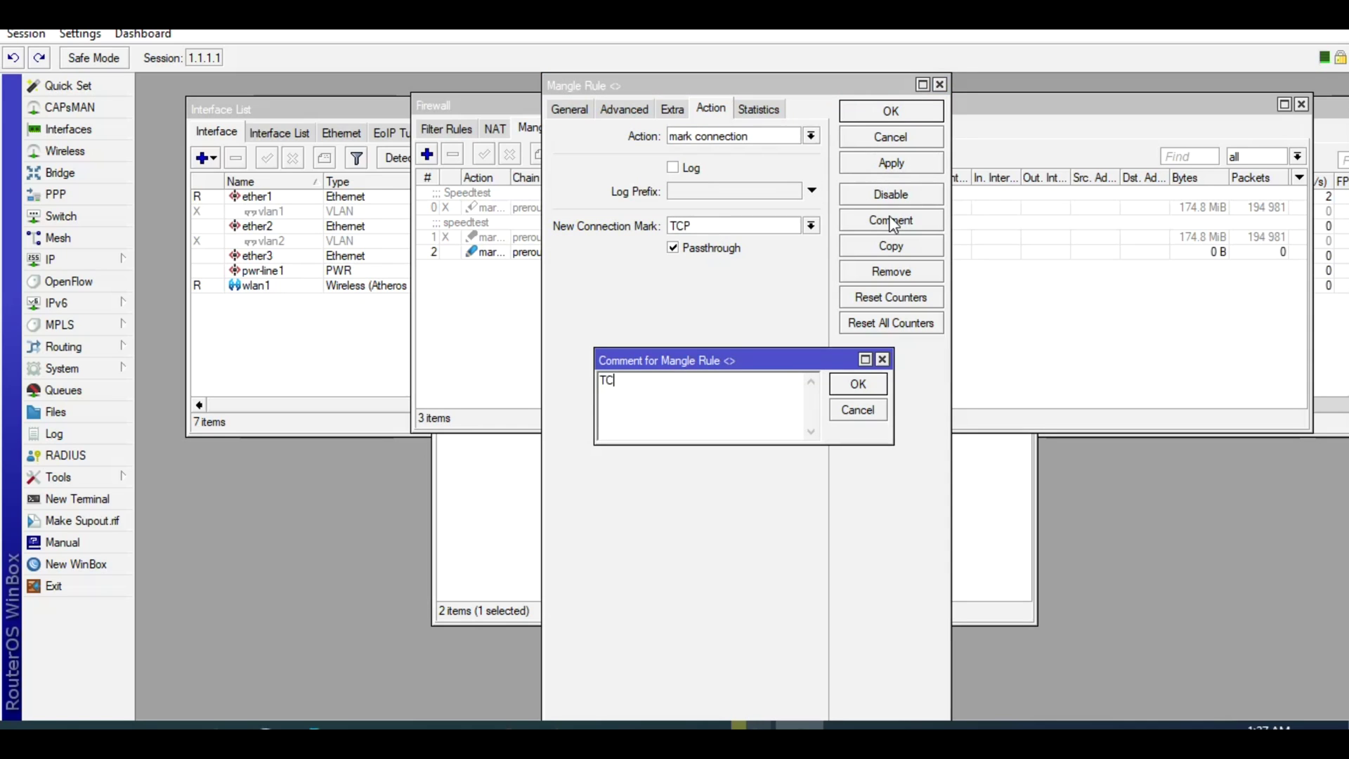
pyautogui.click(856, 387)
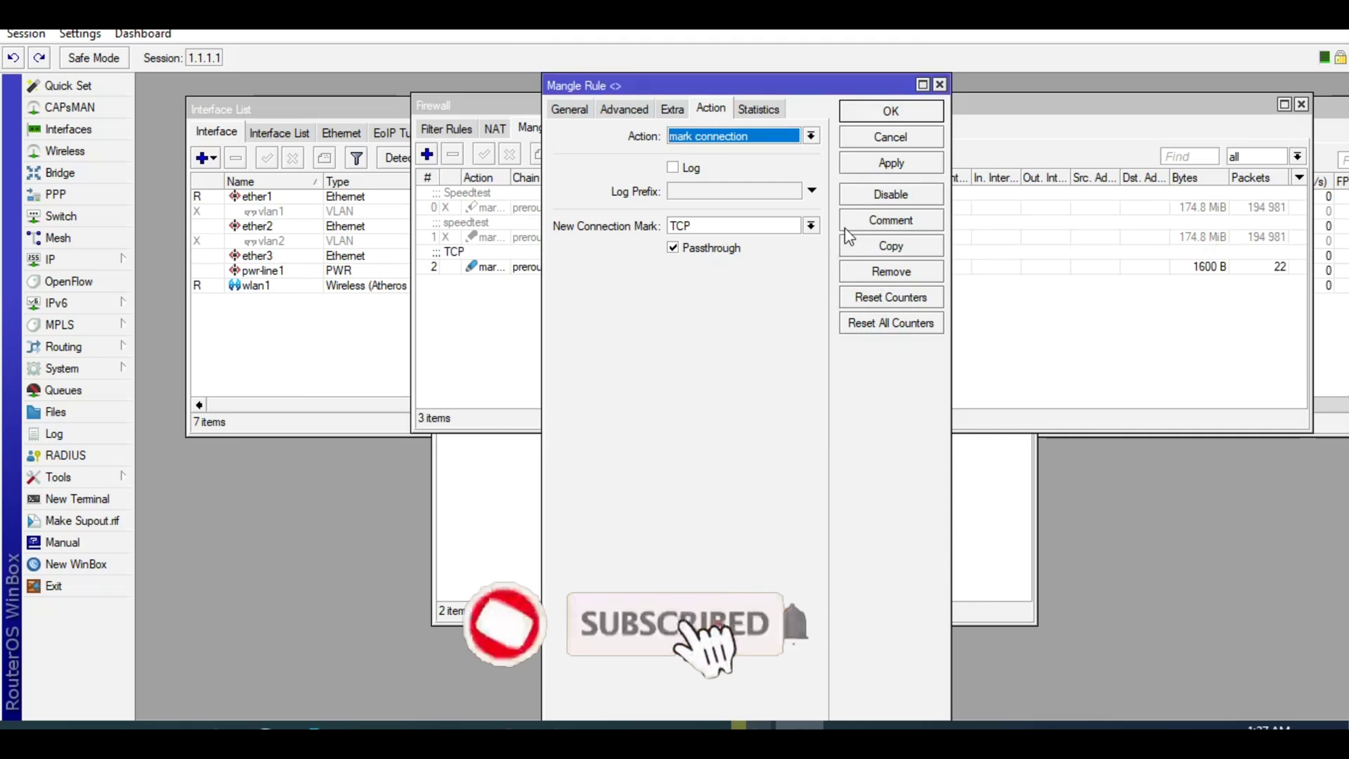
pyautogui.click(581, 114)
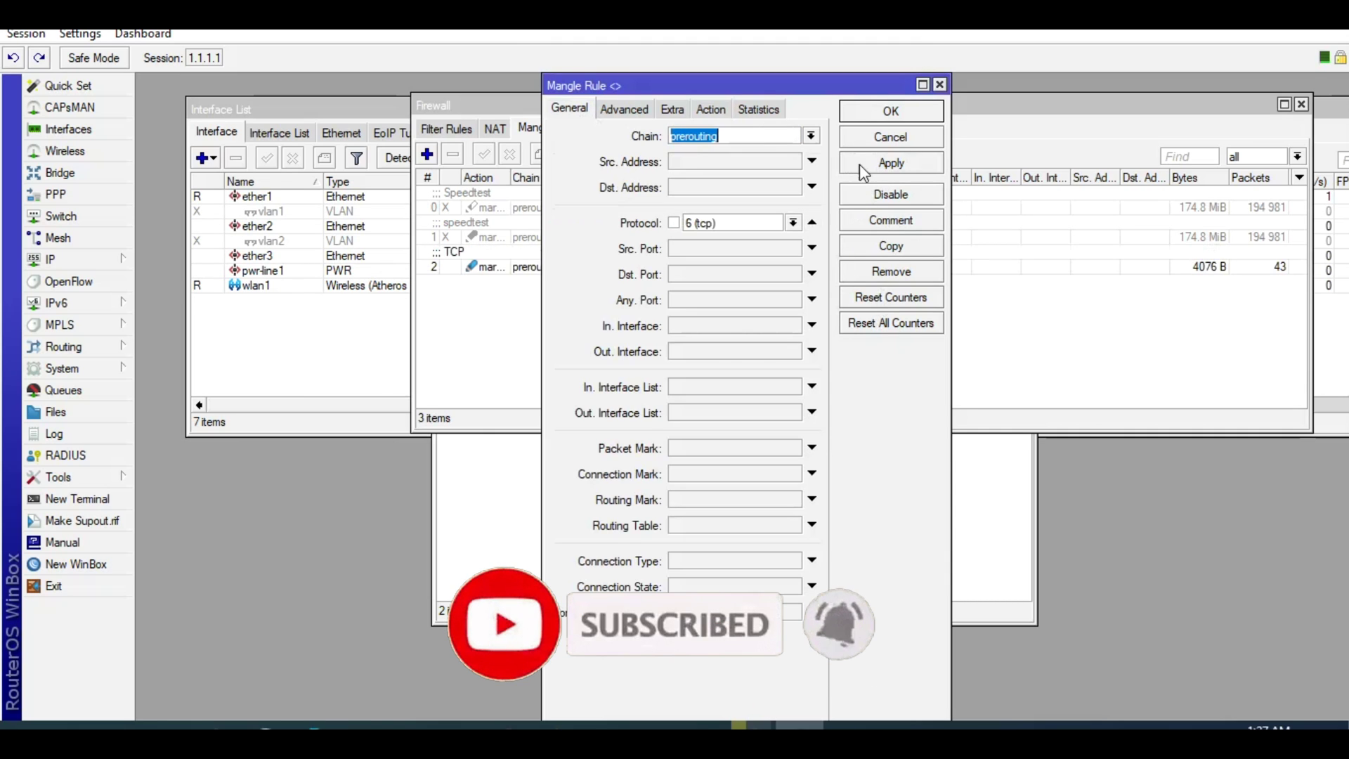
pyautogui.click(889, 162)
pyautogui.click(889, 247)
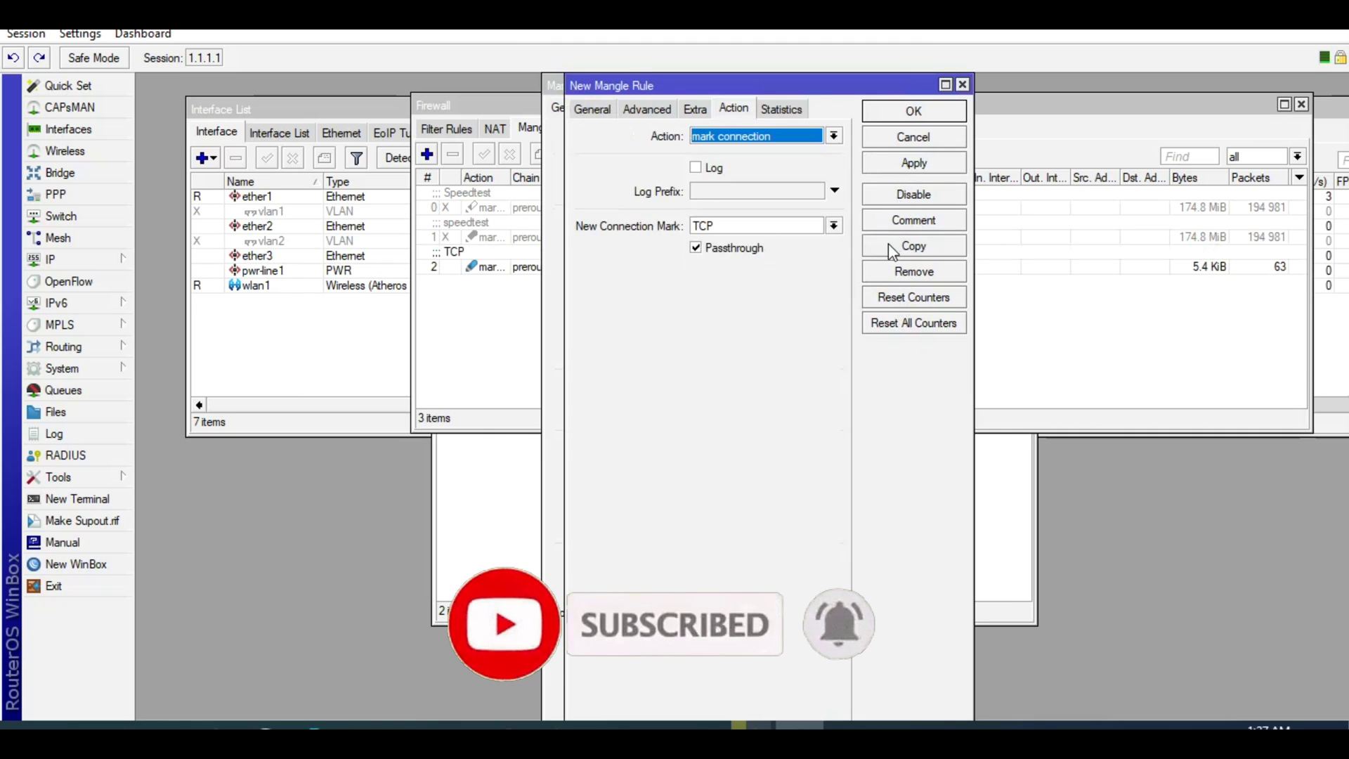
pyautogui.press('Escape')
pyautogui.press('Escape')
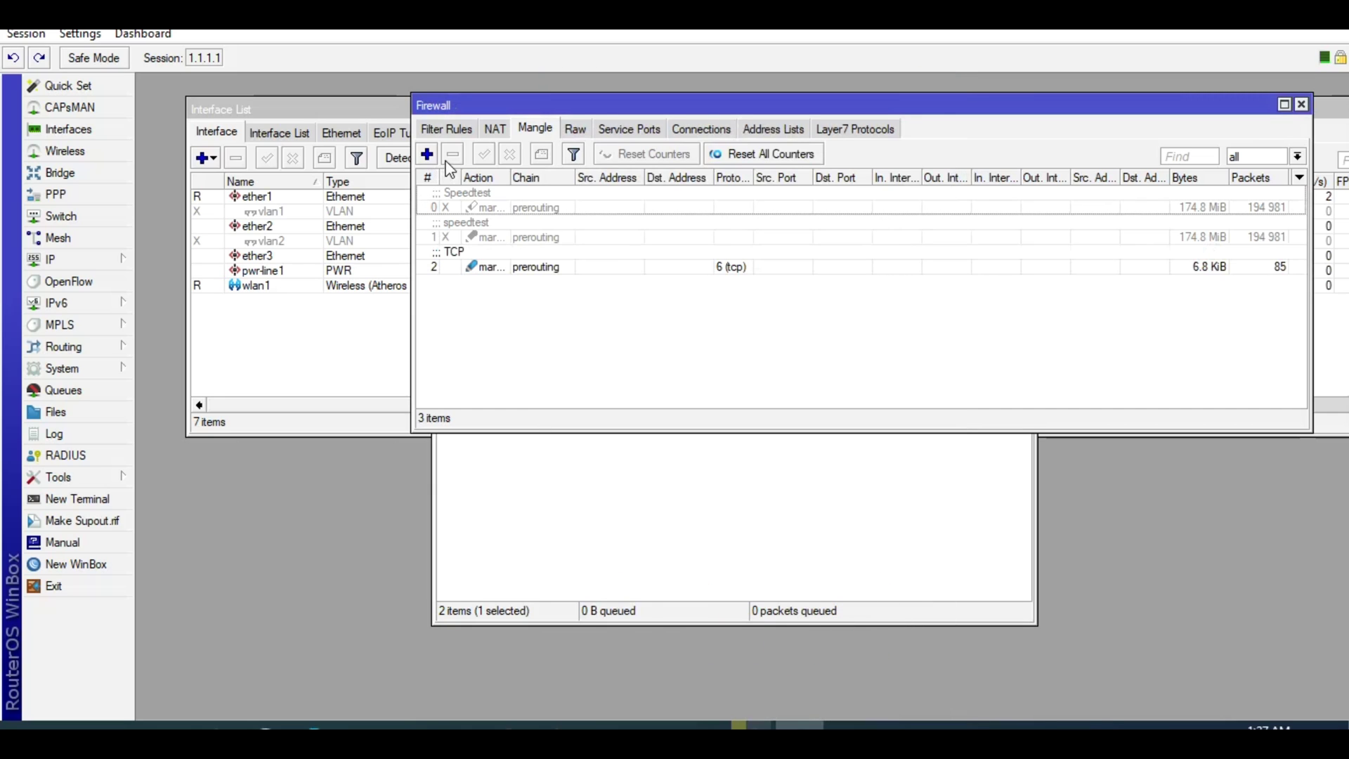
# Start a new mangle rule on the prerouting chain that matches the connection mark TCP
pyautogui.click(426, 153)
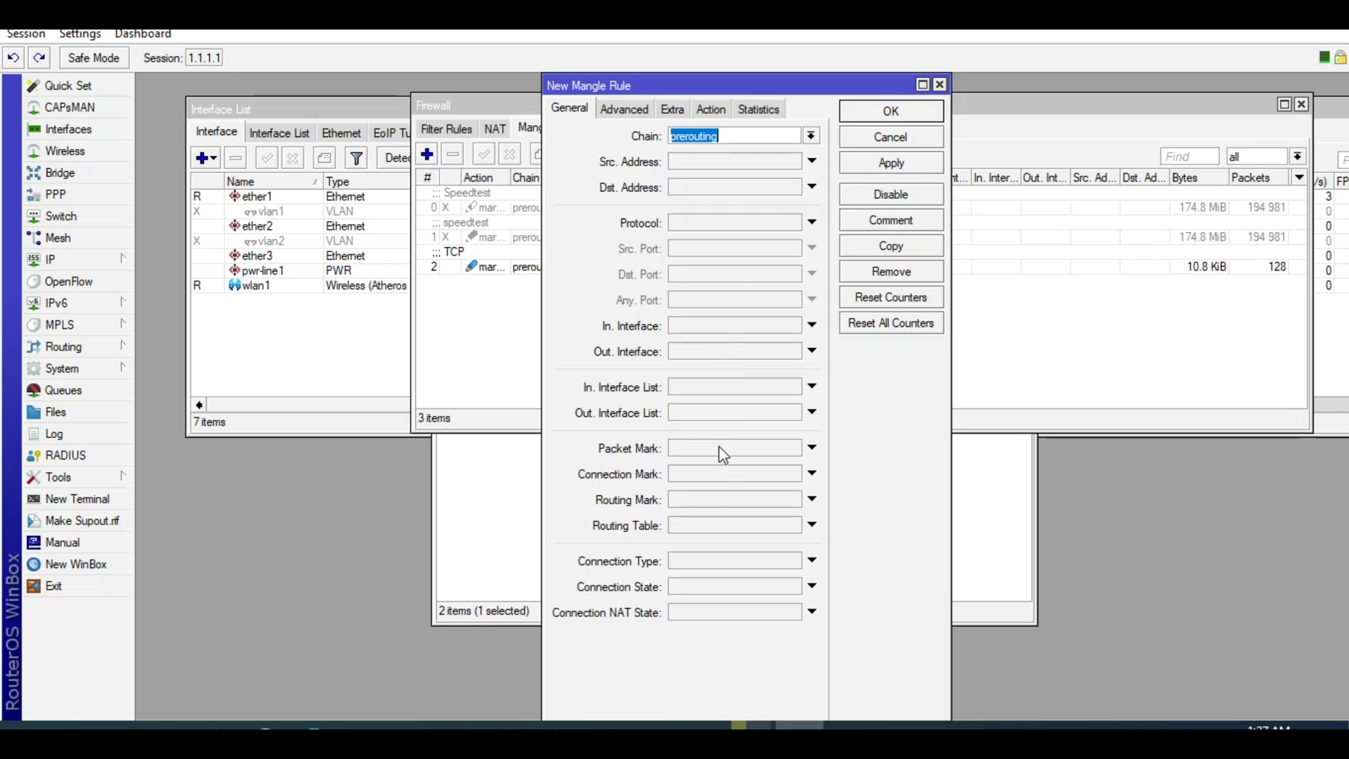
pyautogui.click(728, 473)
pyautogui.click(793, 474)
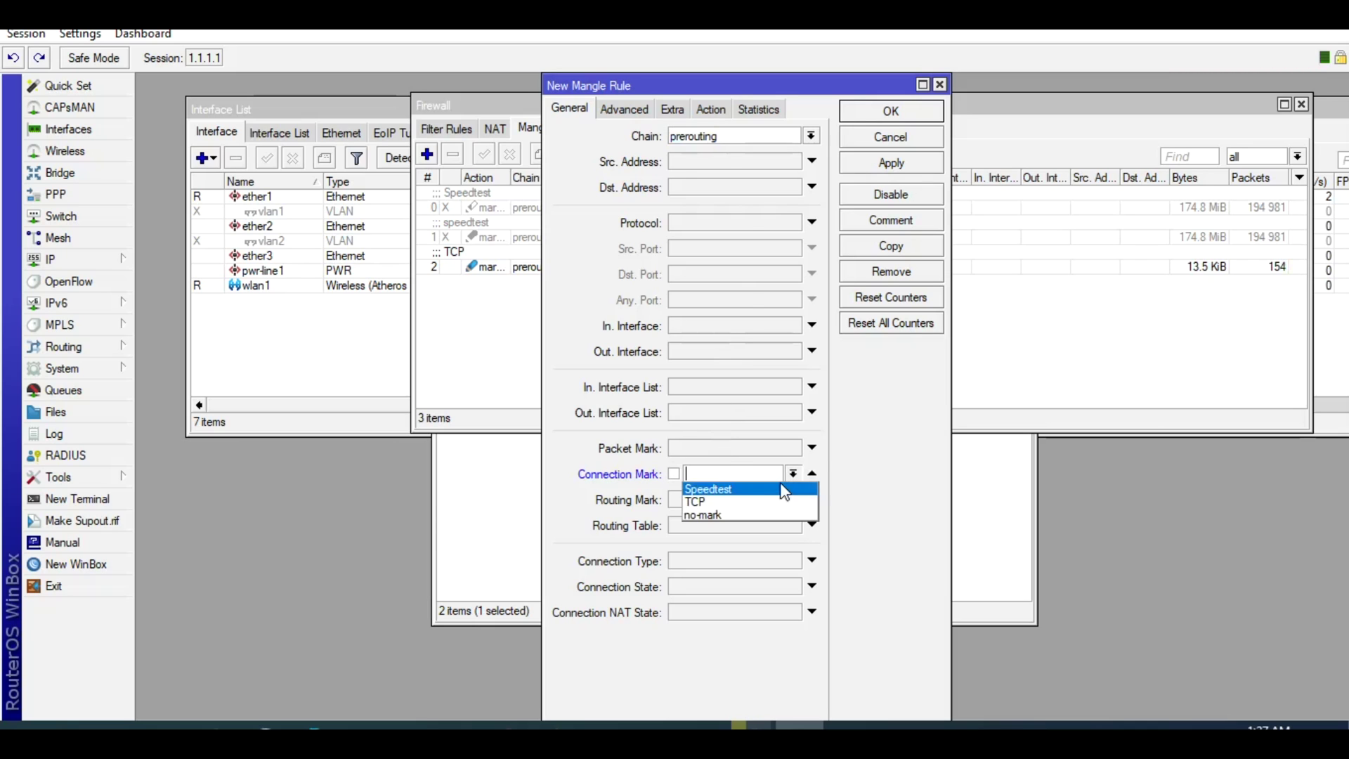
pyautogui.click(757, 501)
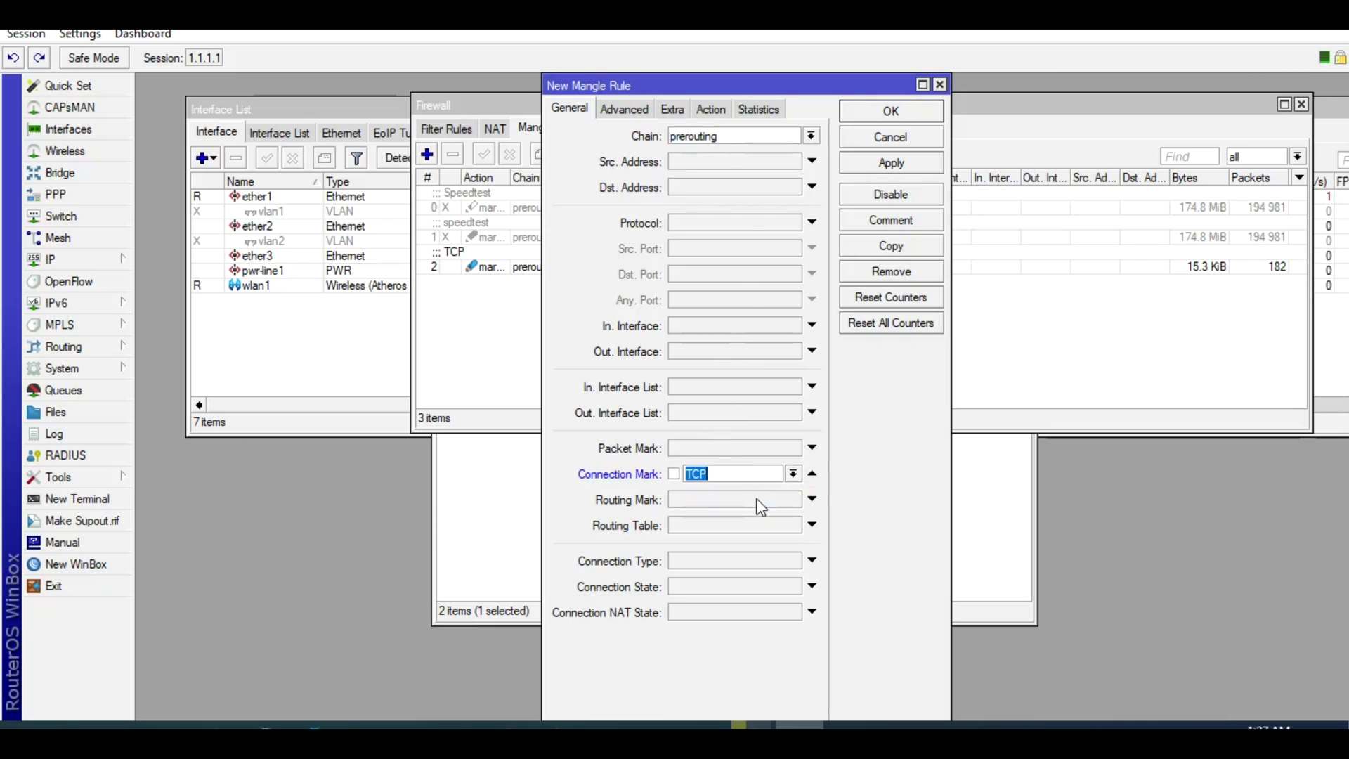
# Set the rule's action to mark packet with the new packet mark TCP-PKT, turn off Passthrough, and save the rule
pyautogui.click(709, 111)
pyautogui.click(724, 148)
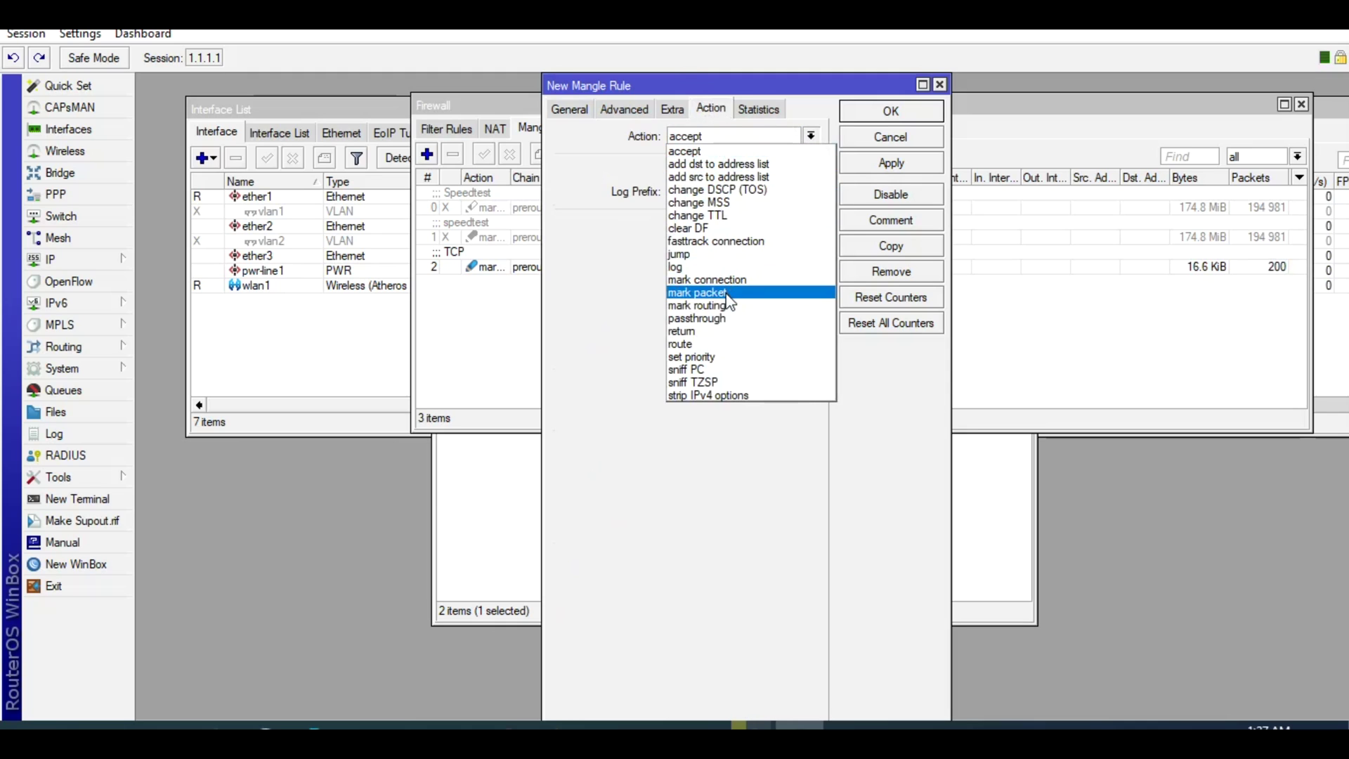
pyautogui.click(724, 295)
pyautogui.click(724, 223)
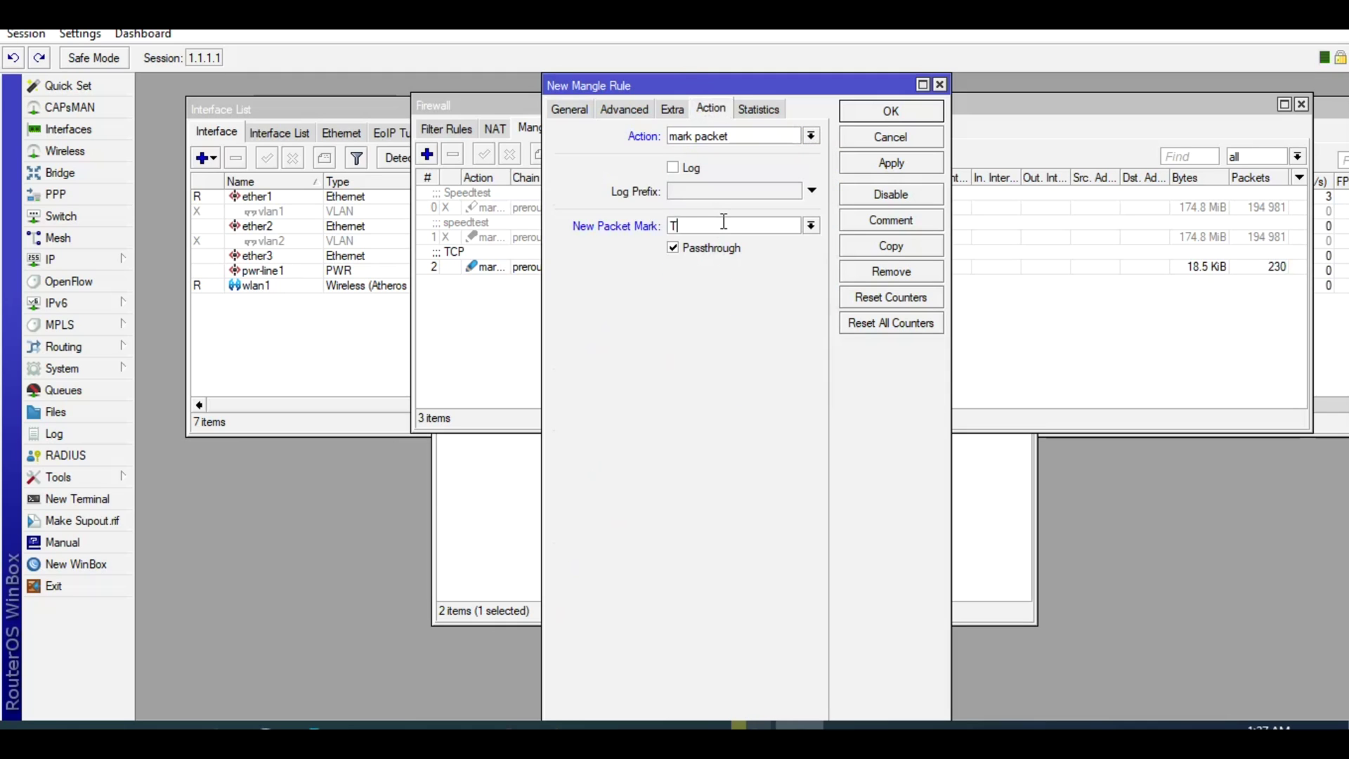
pyautogui.write('TCP-PKT')
pyautogui.click(710, 249)
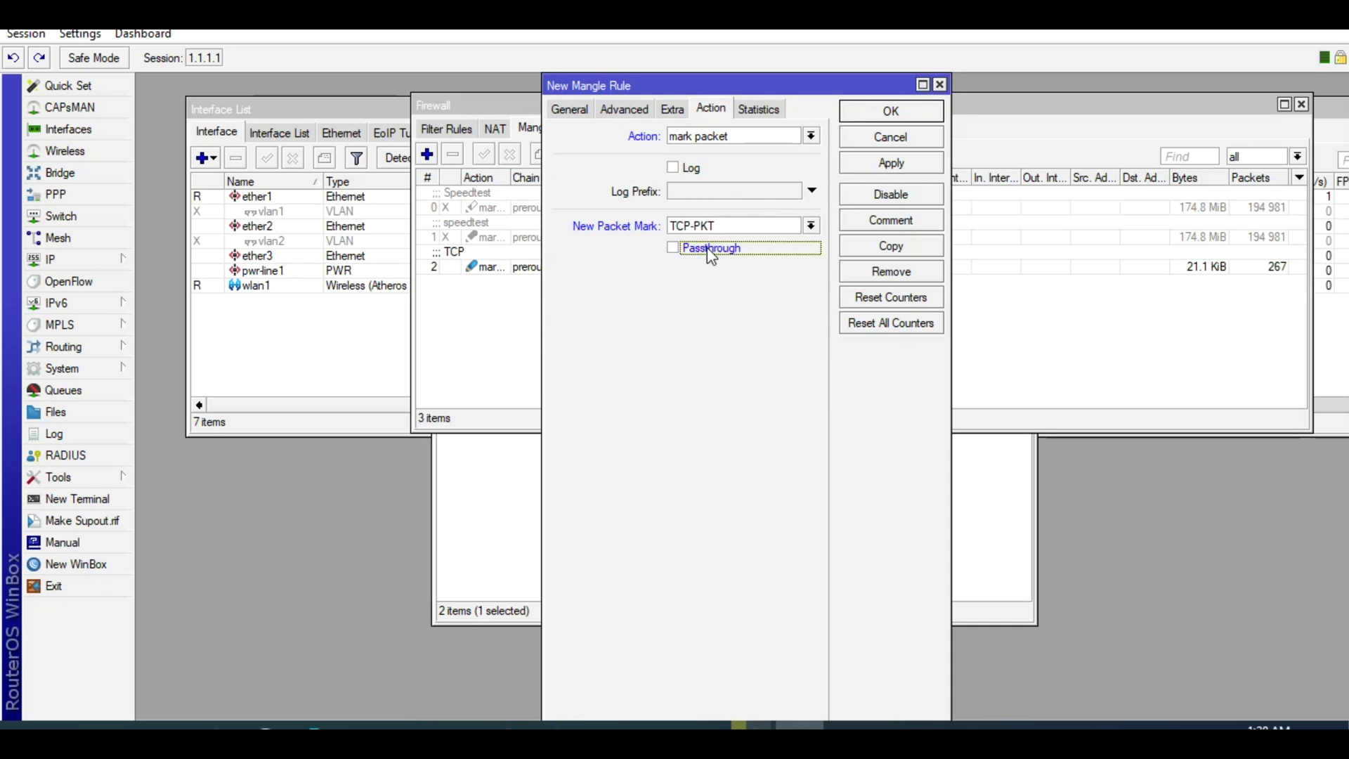
pyautogui.click(861, 164)
pyautogui.click(888, 112)
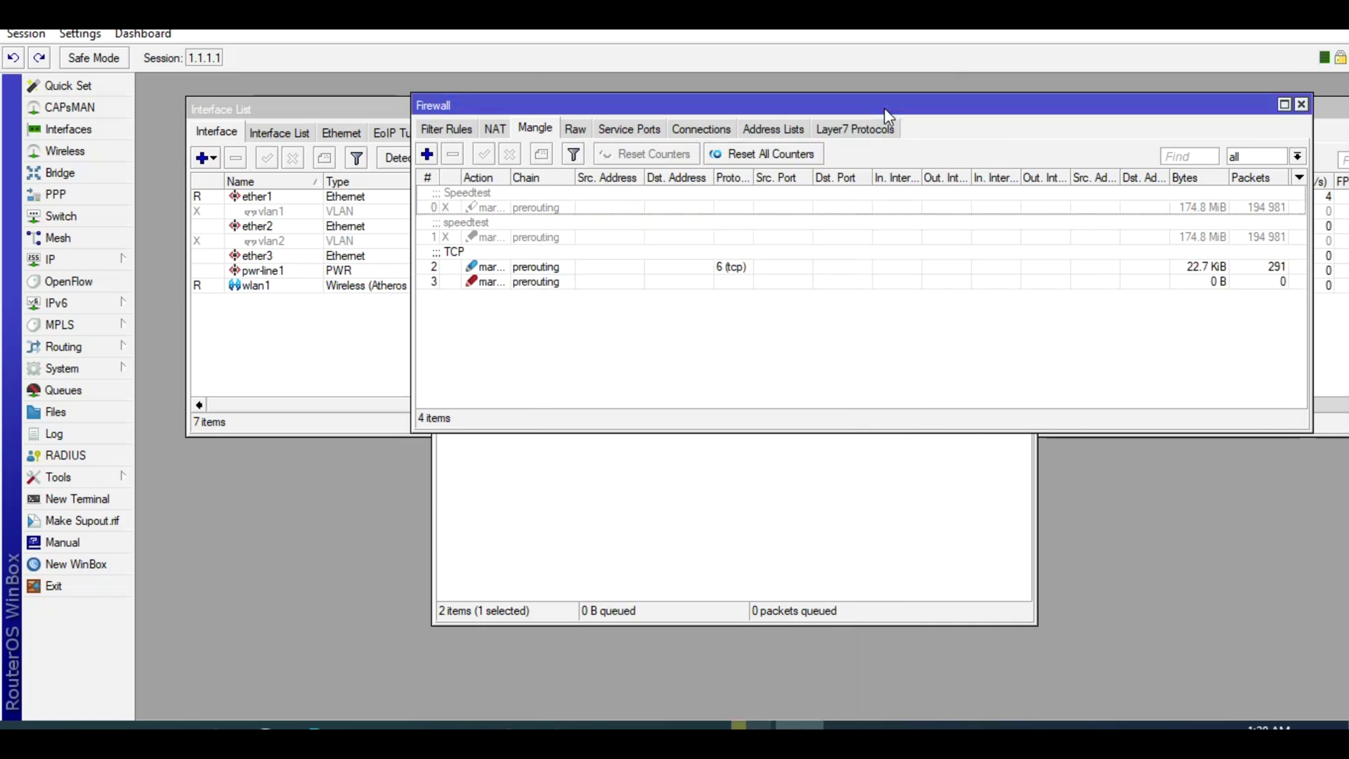
# Start another mangle rule on the prerouting chain with protocol 17 (UDP)
pyautogui.click(428, 154)
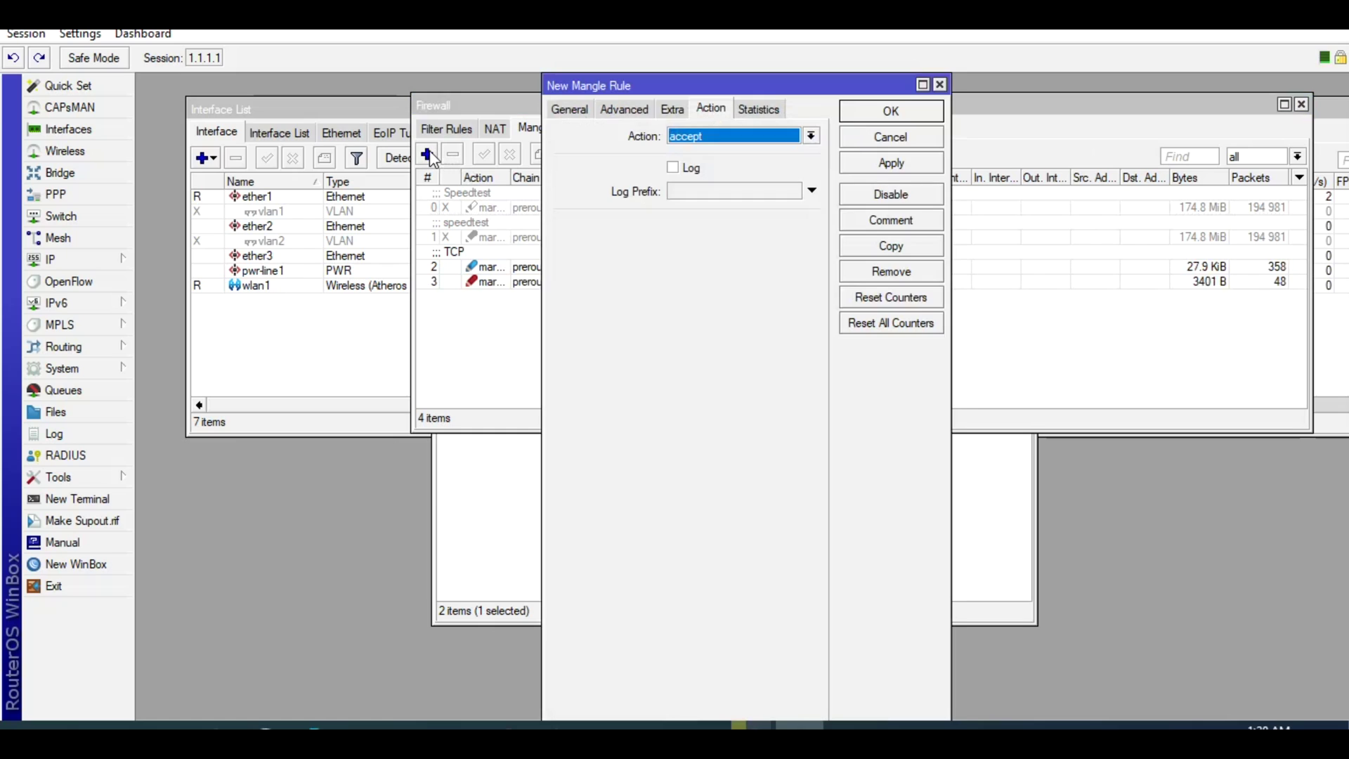
pyautogui.click(572, 112)
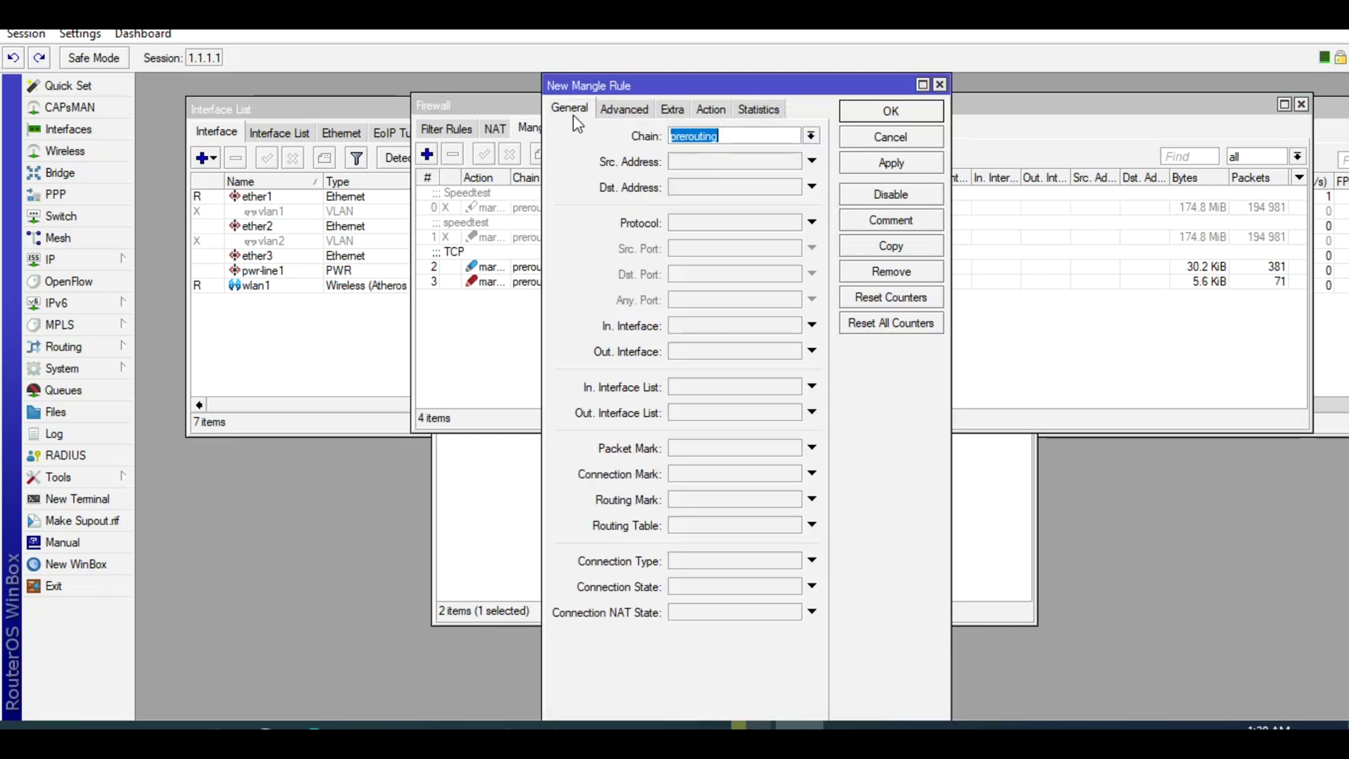
pyautogui.click(728, 223)
pyautogui.write('17')
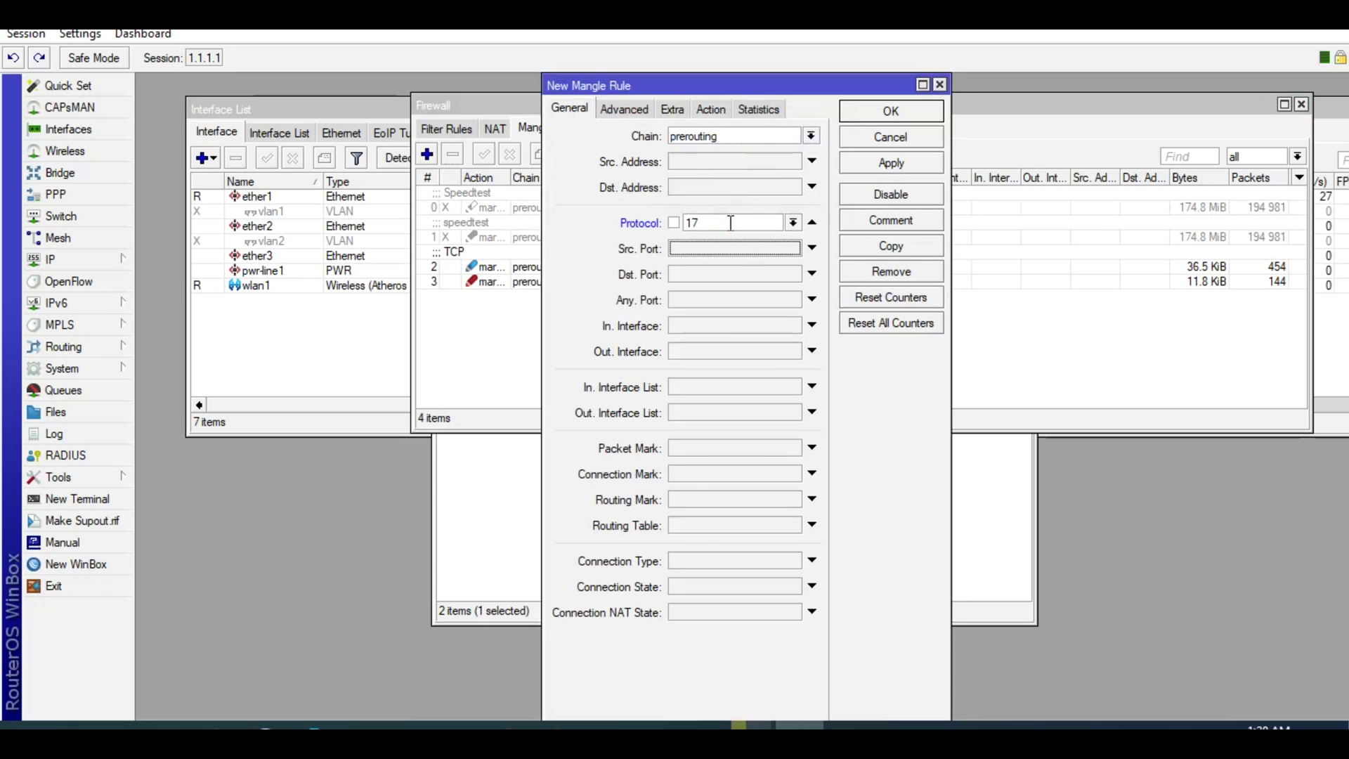
# Set the rule's action to mark connection with the new connection mark UDP, keep Passthrough enabled, and save the rule
pyautogui.click(716, 113)
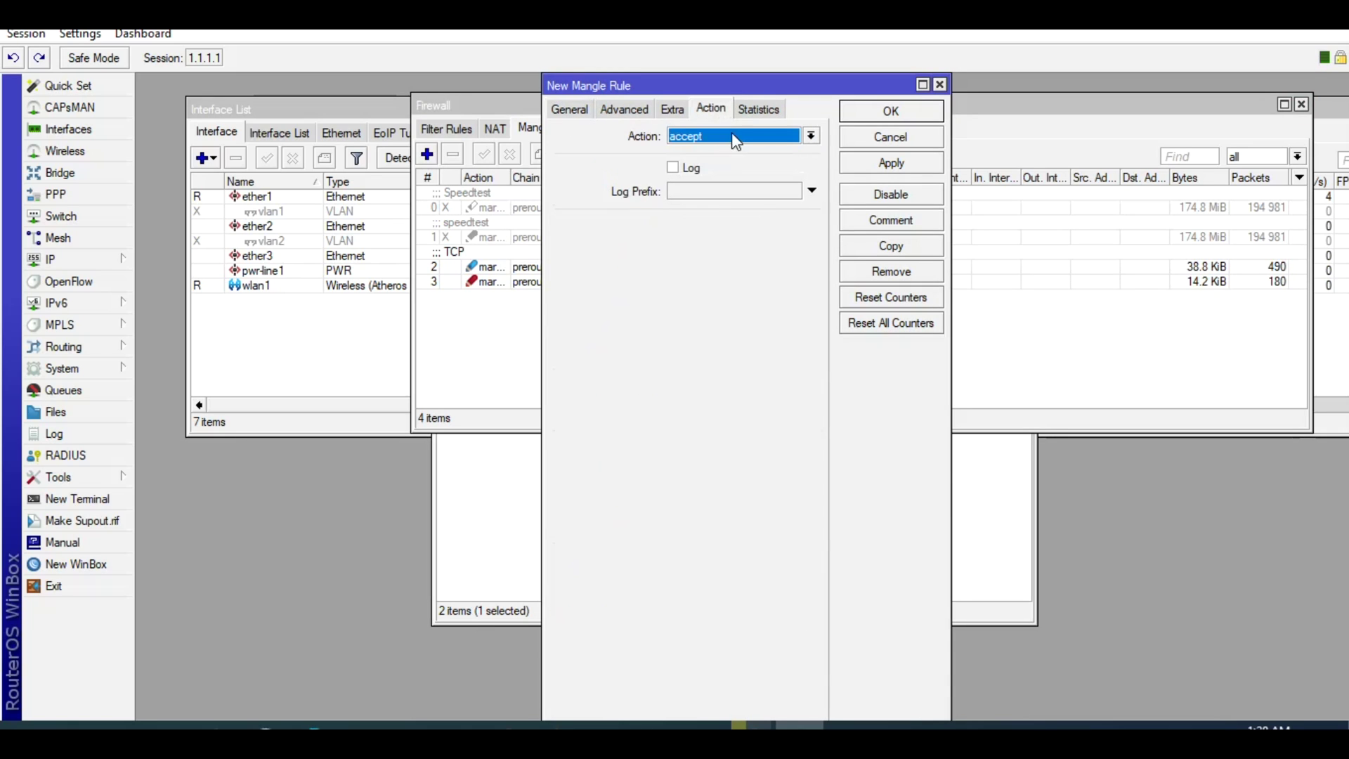
pyautogui.click(732, 133)
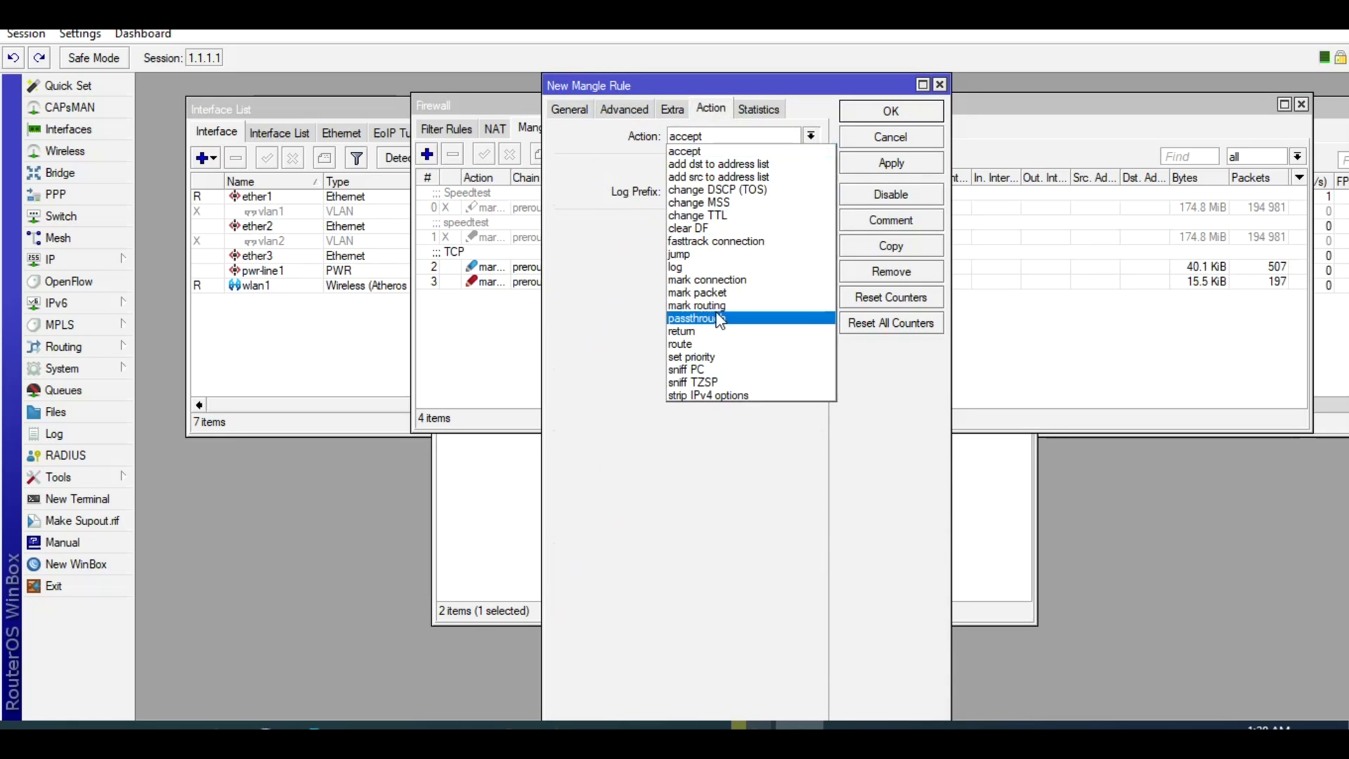
pyautogui.click(754, 281)
pyautogui.click(744, 232)
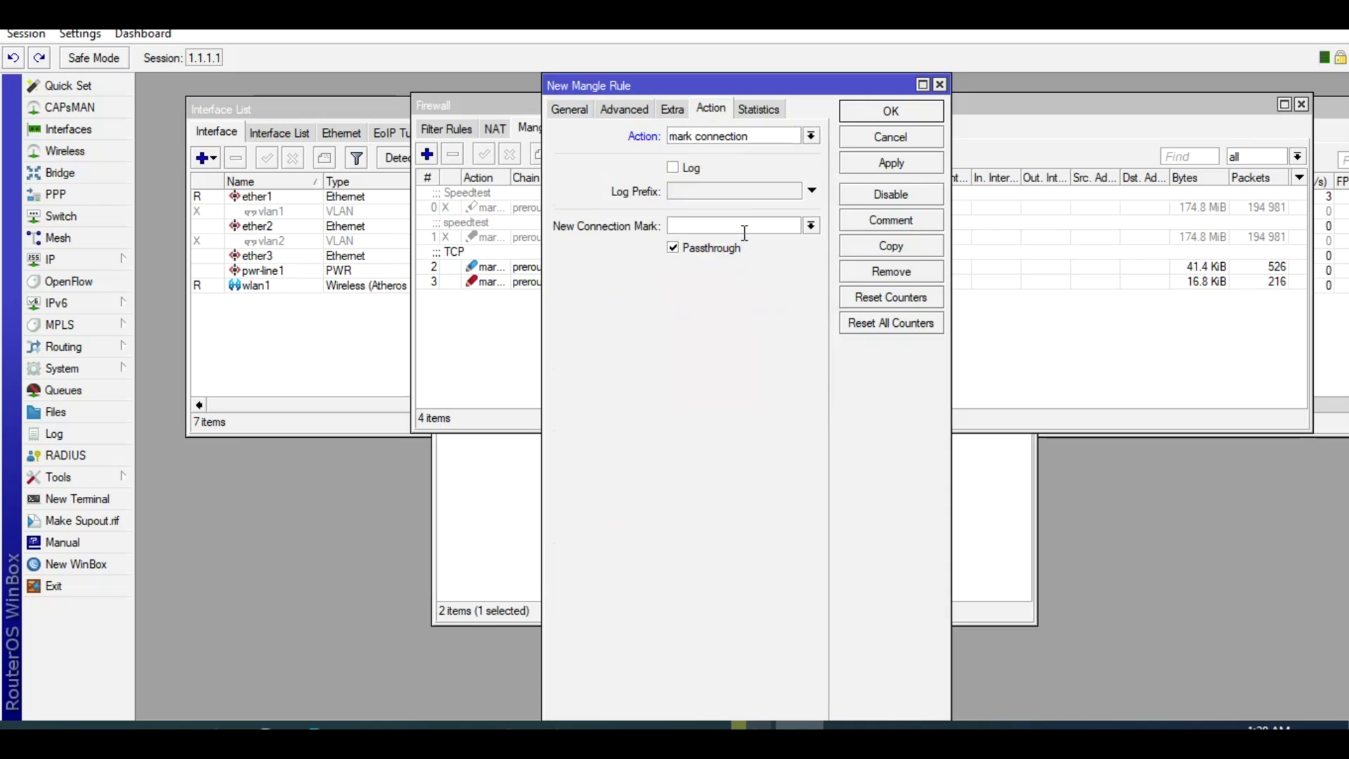
pyautogui.write('UDP')
pyautogui.click(891, 169)
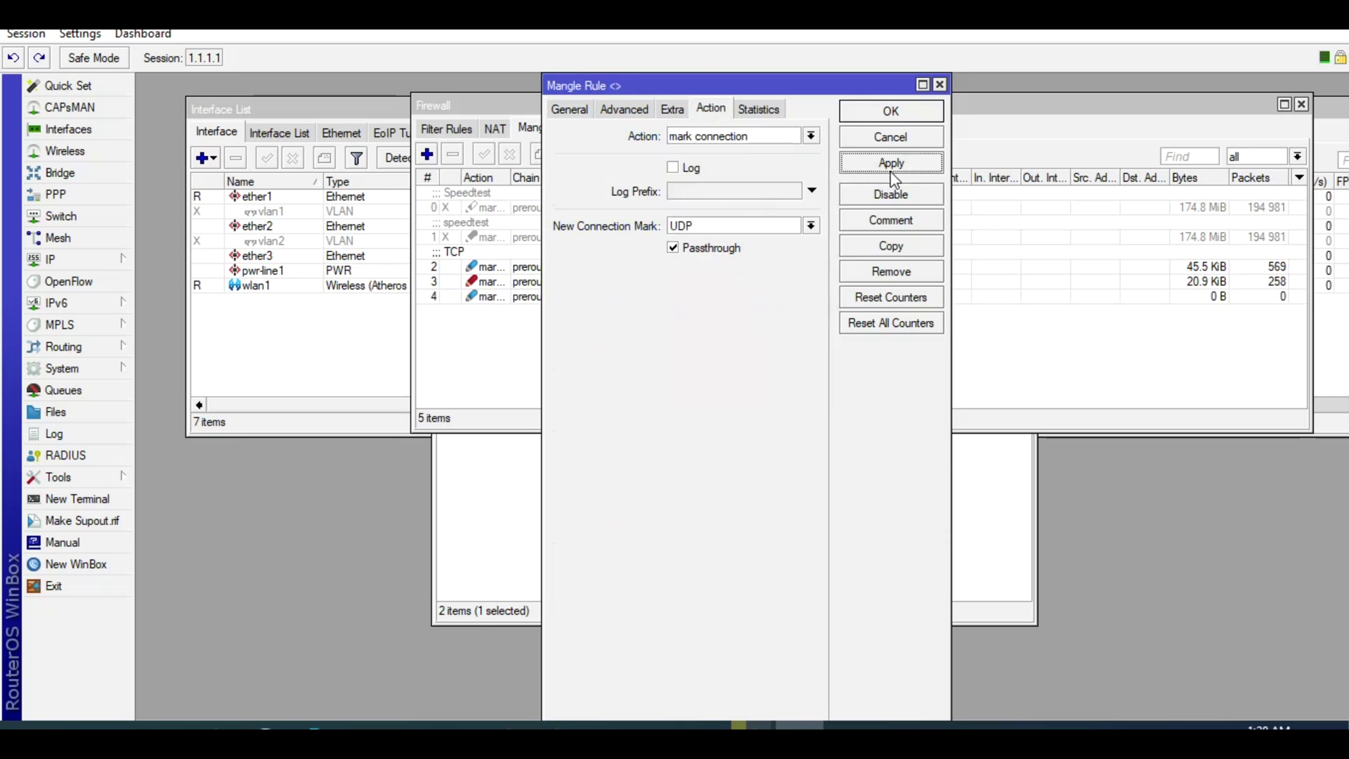
pyautogui.click(878, 111)
# Reopen the new UDP connection-marking rule, add the comment UDP, and save it
pyautogui.click(543, 298)
pyautogui.doubleClick(544, 298)
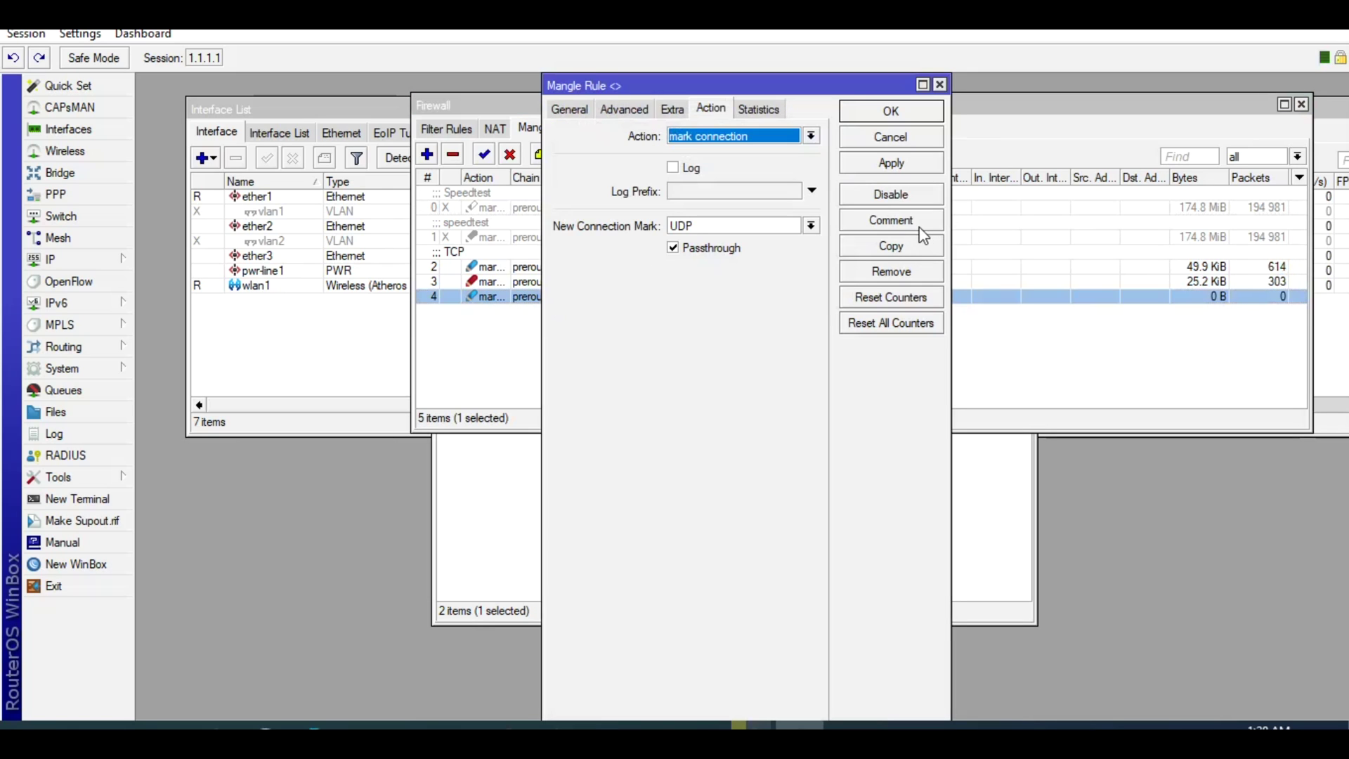
pyautogui.click(920, 226)
pyautogui.write('UD')
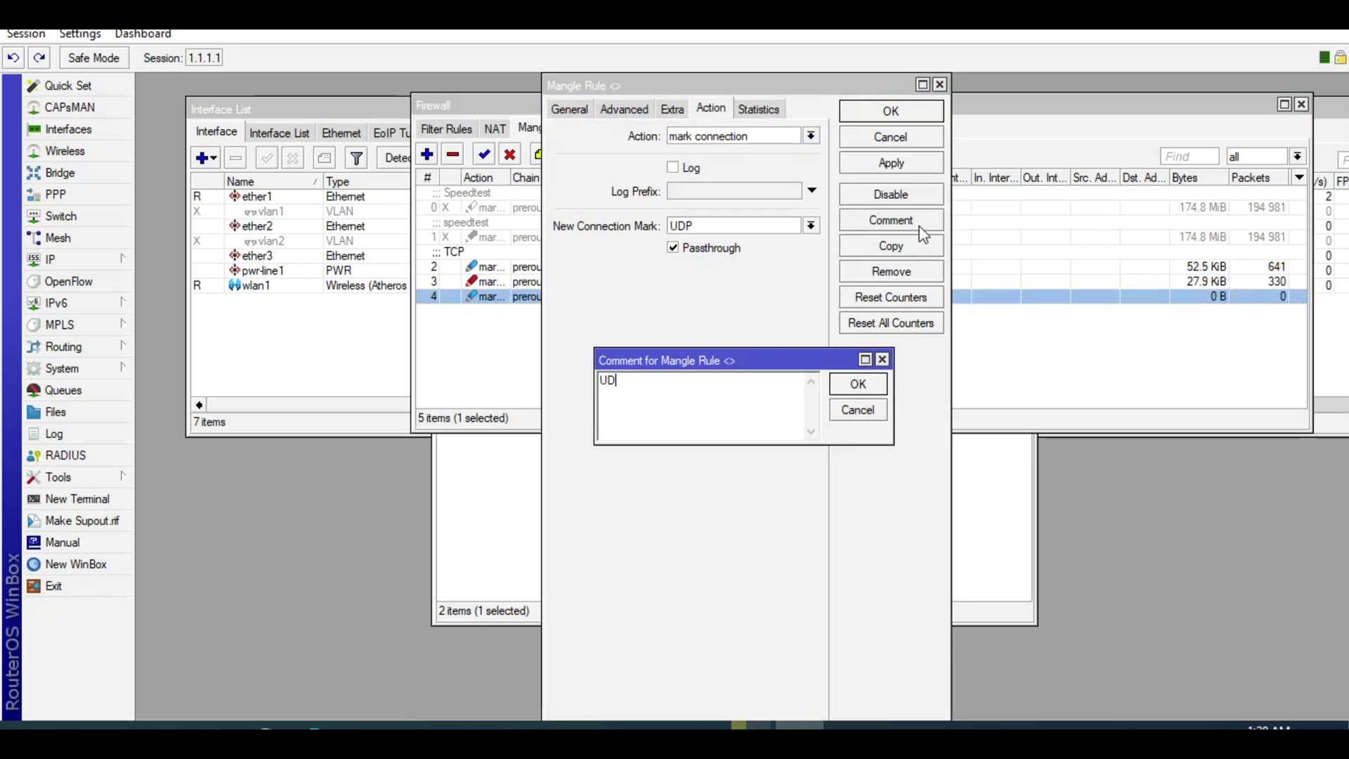
pyautogui.write('P')
pyautogui.click(858, 385)
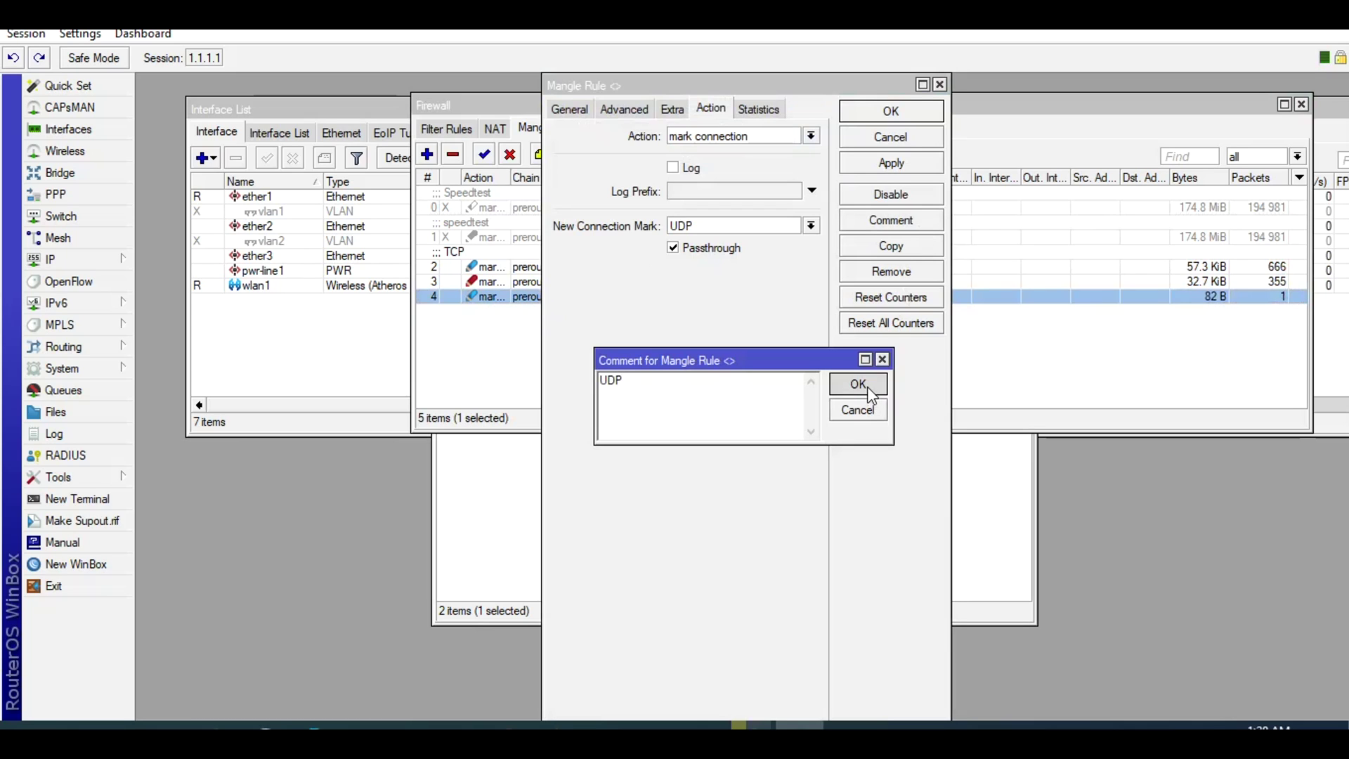
pyautogui.click(889, 113)
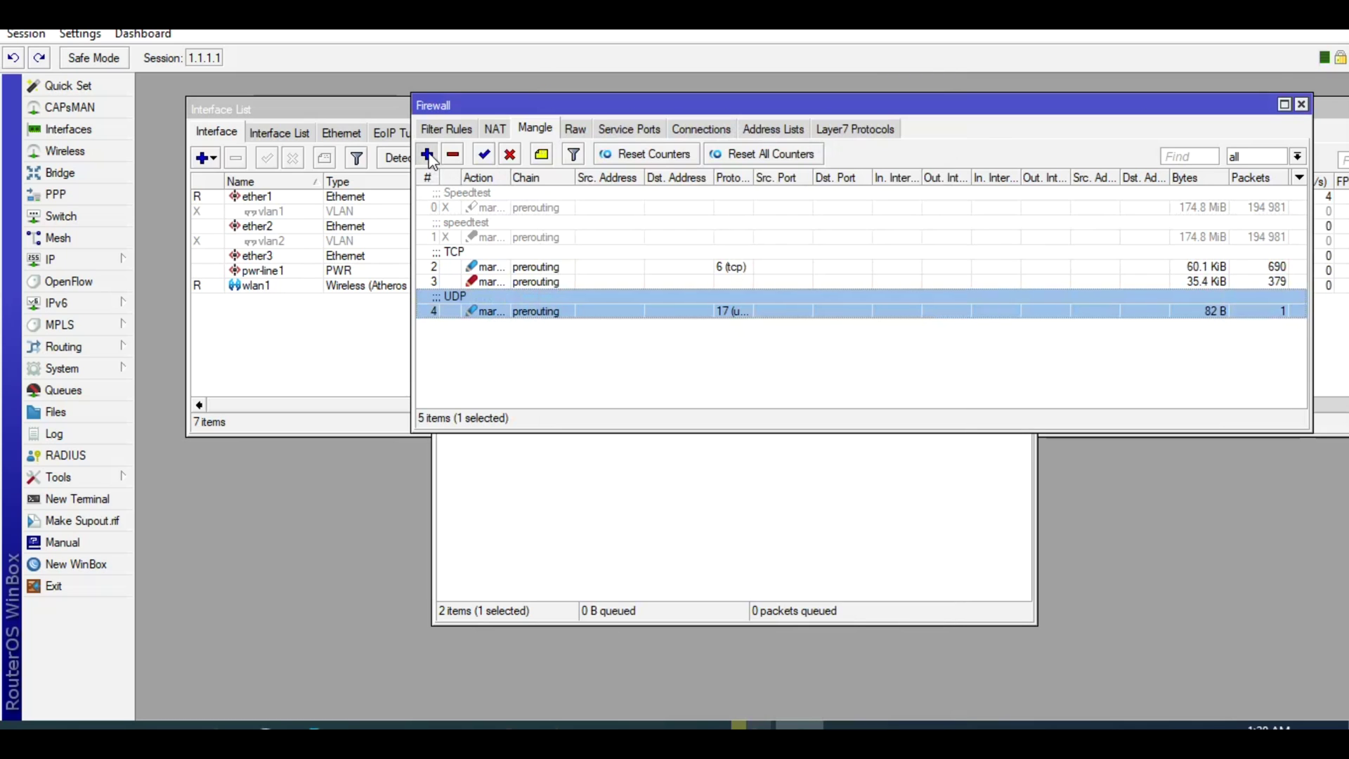
pyautogui.click(427, 154)
pyautogui.click(561, 115)
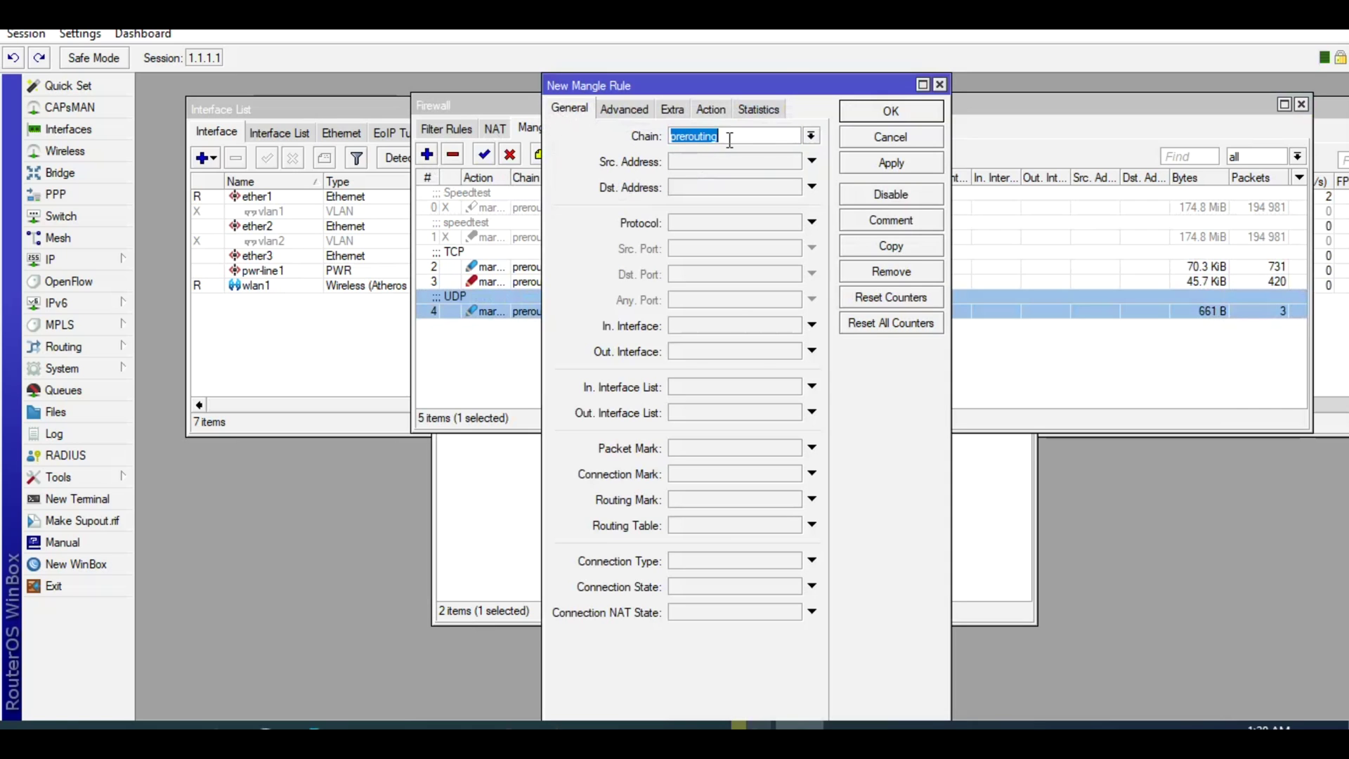
pyautogui.click(744, 456)
pyautogui.click(794, 449)
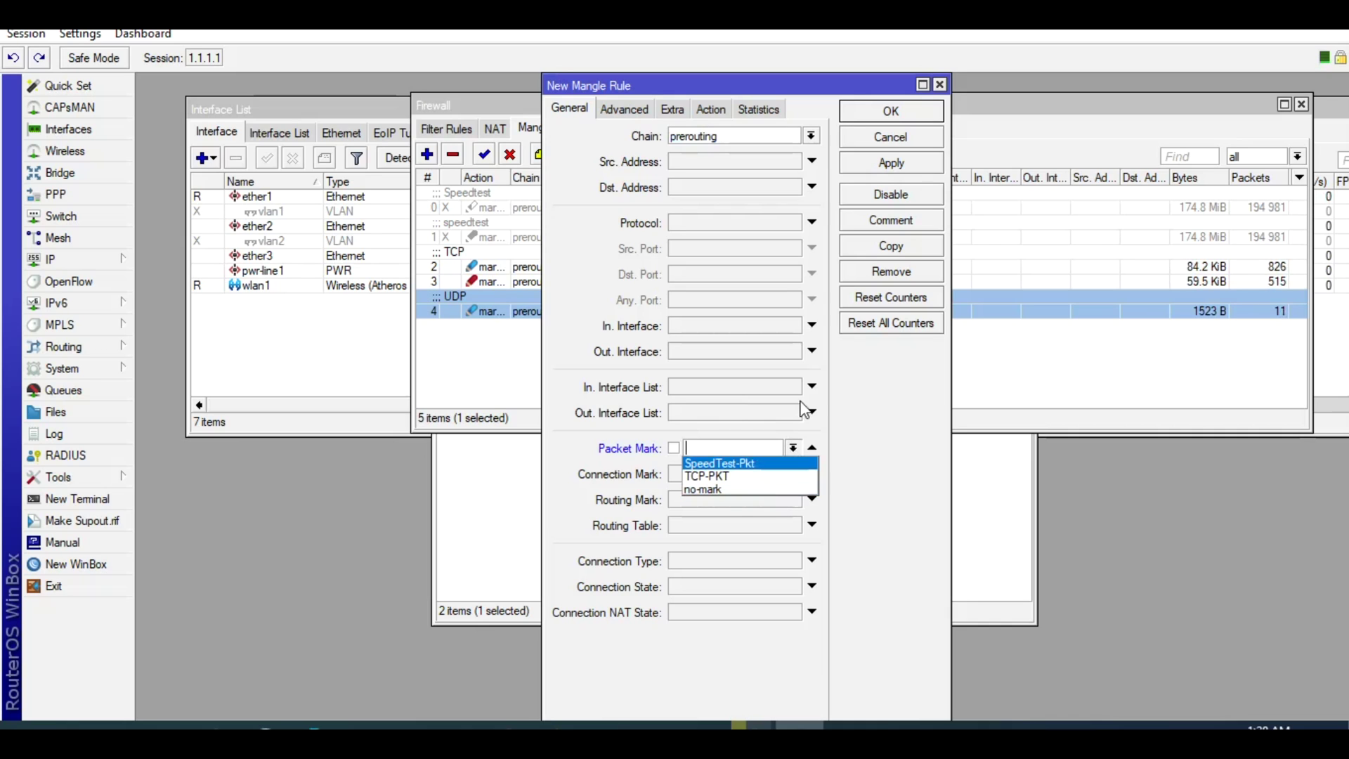
pyautogui.click(874, 382)
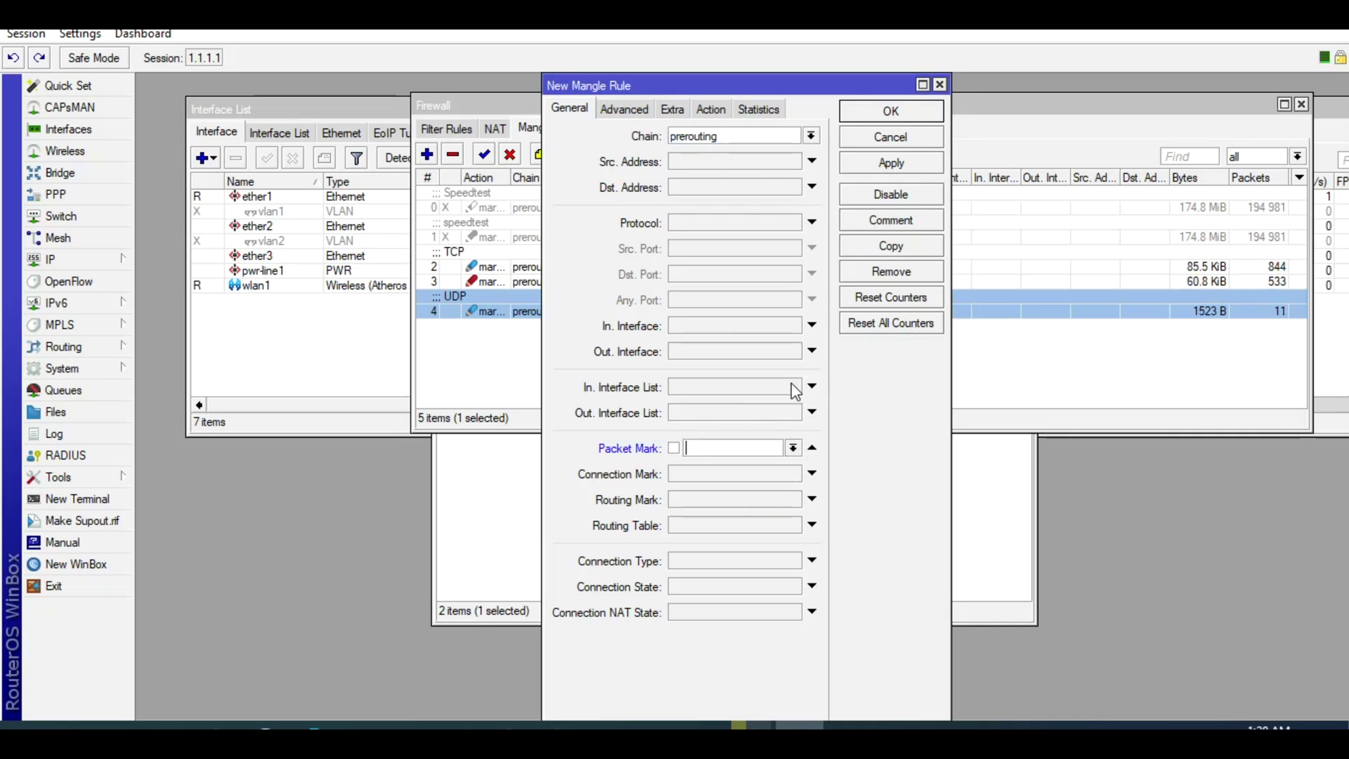
pyautogui.press('Escape')
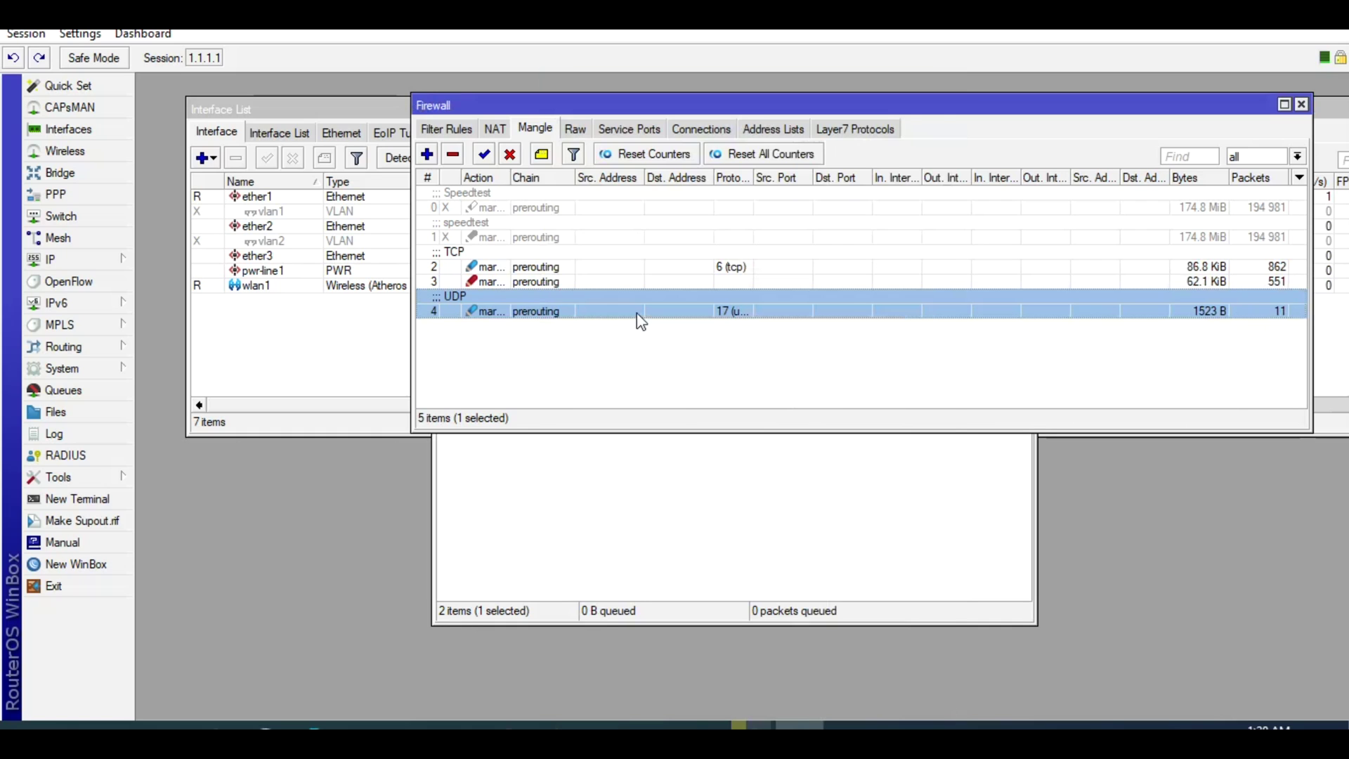
# Check the action and new connection mark of the UDP mangle rule, then close it
pyautogui.doubleClick(637, 314)
pyautogui.click(724, 113)
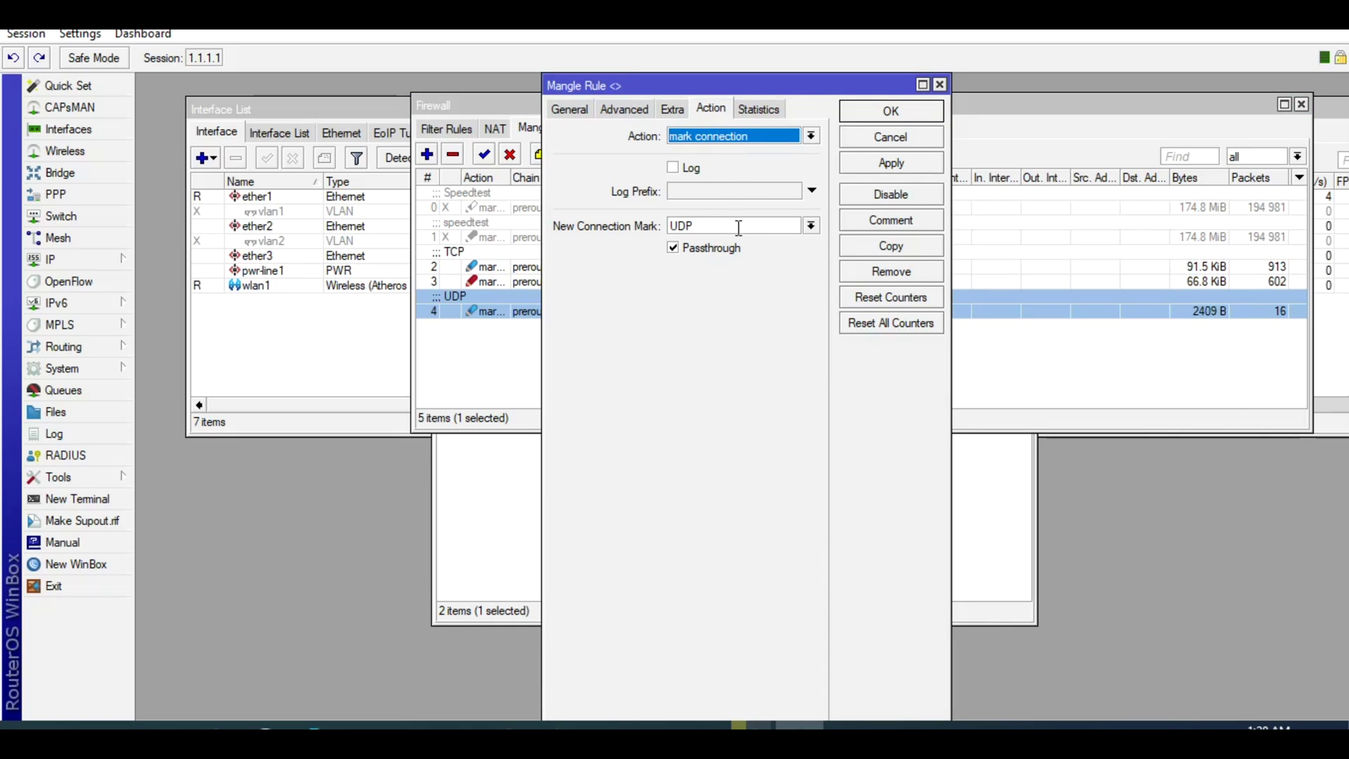
pyautogui.click(870, 137)
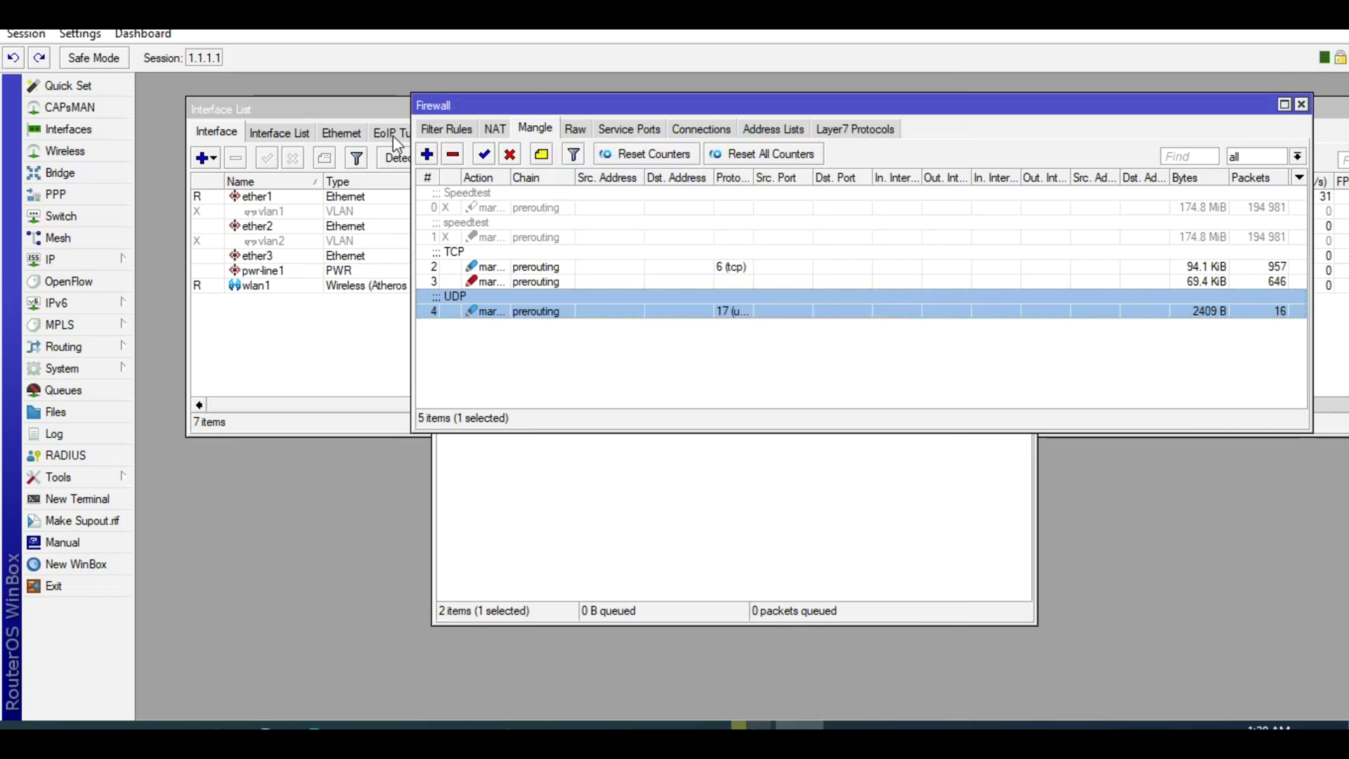
# Start a new mangle rule on the prerouting chain that matches the connection mark UDP
pyautogui.click(426, 154)
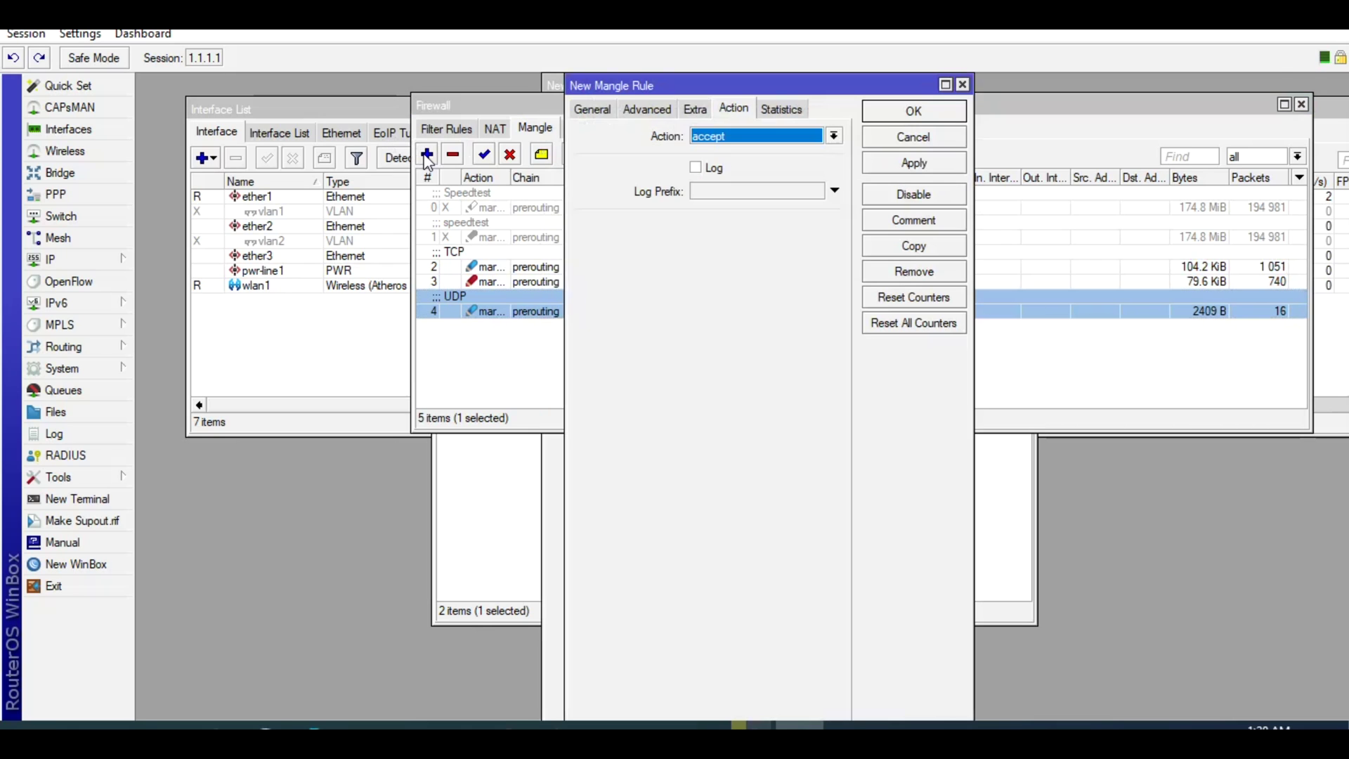
pyautogui.click(598, 112)
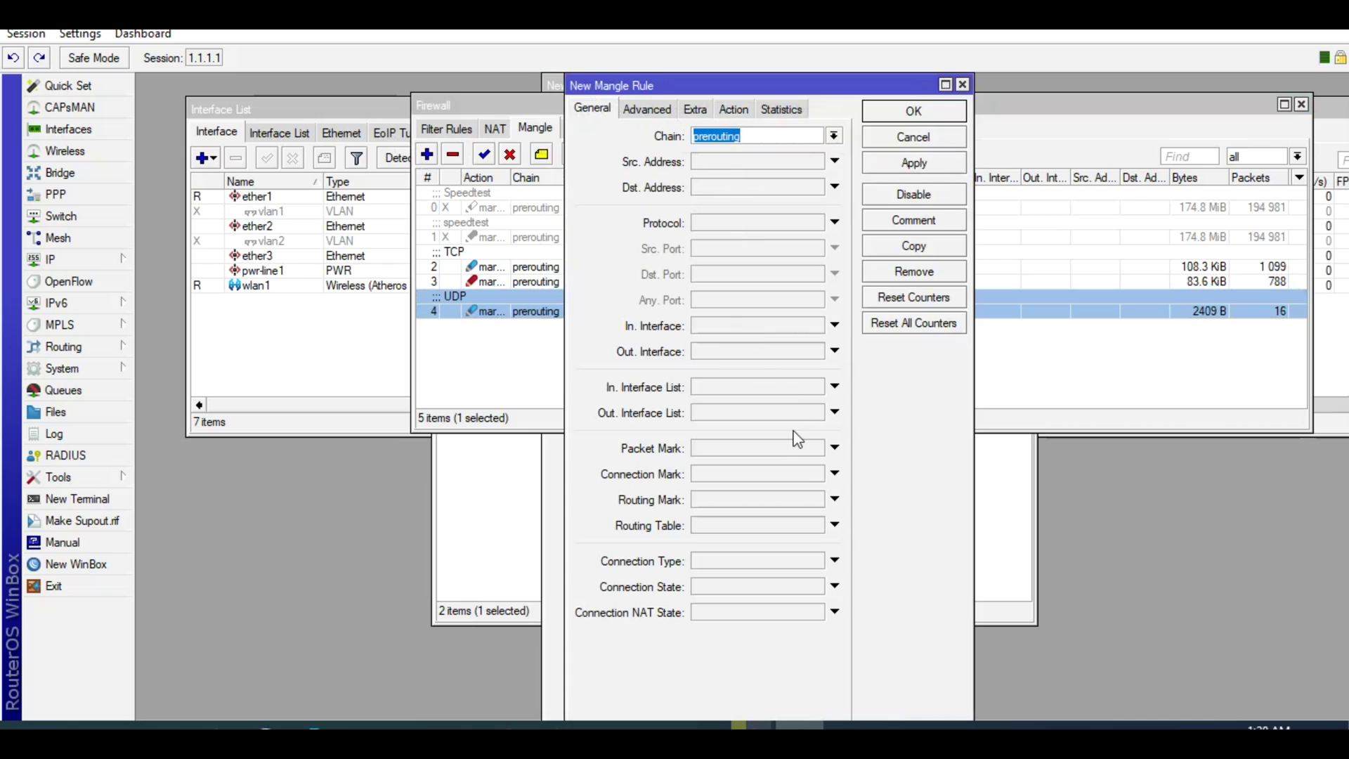
pyautogui.click(802, 474)
pyautogui.click(815, 474)
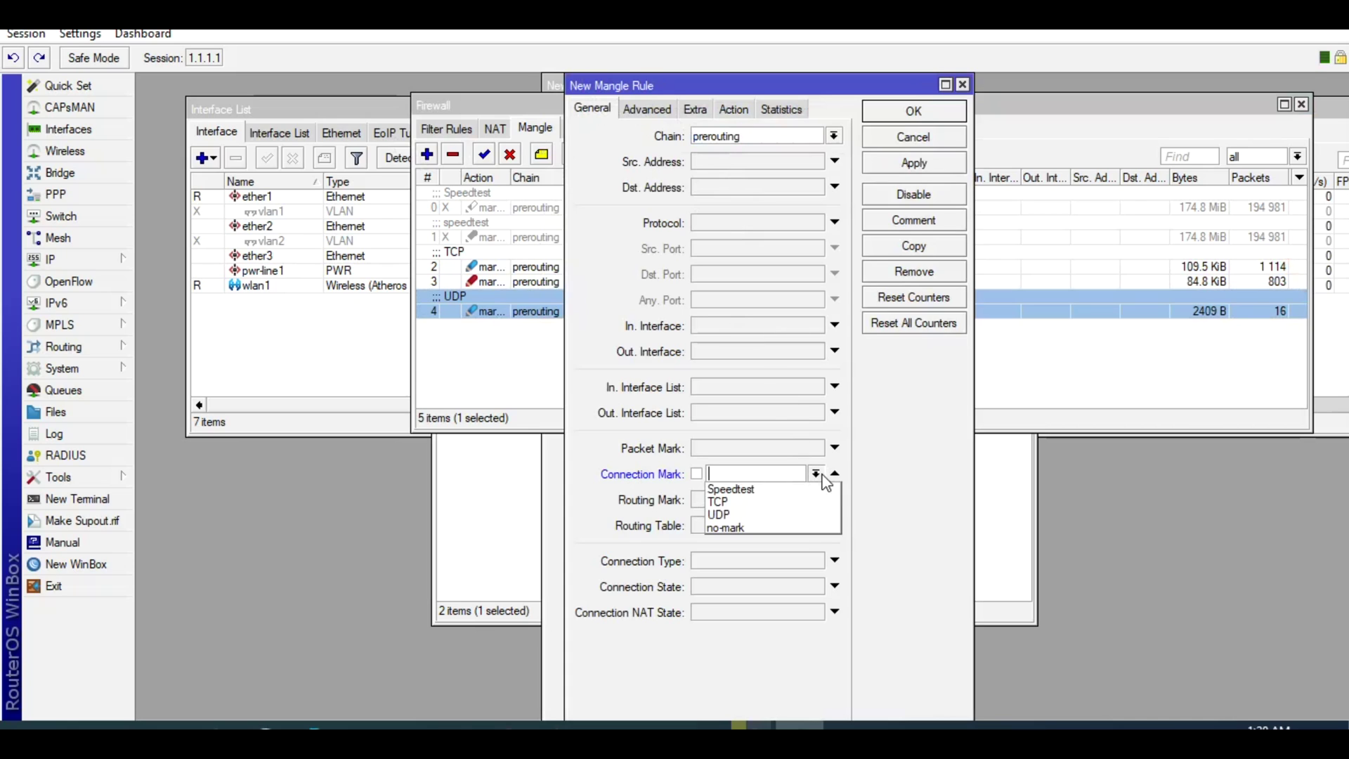
pyautogui.click(784, 519)
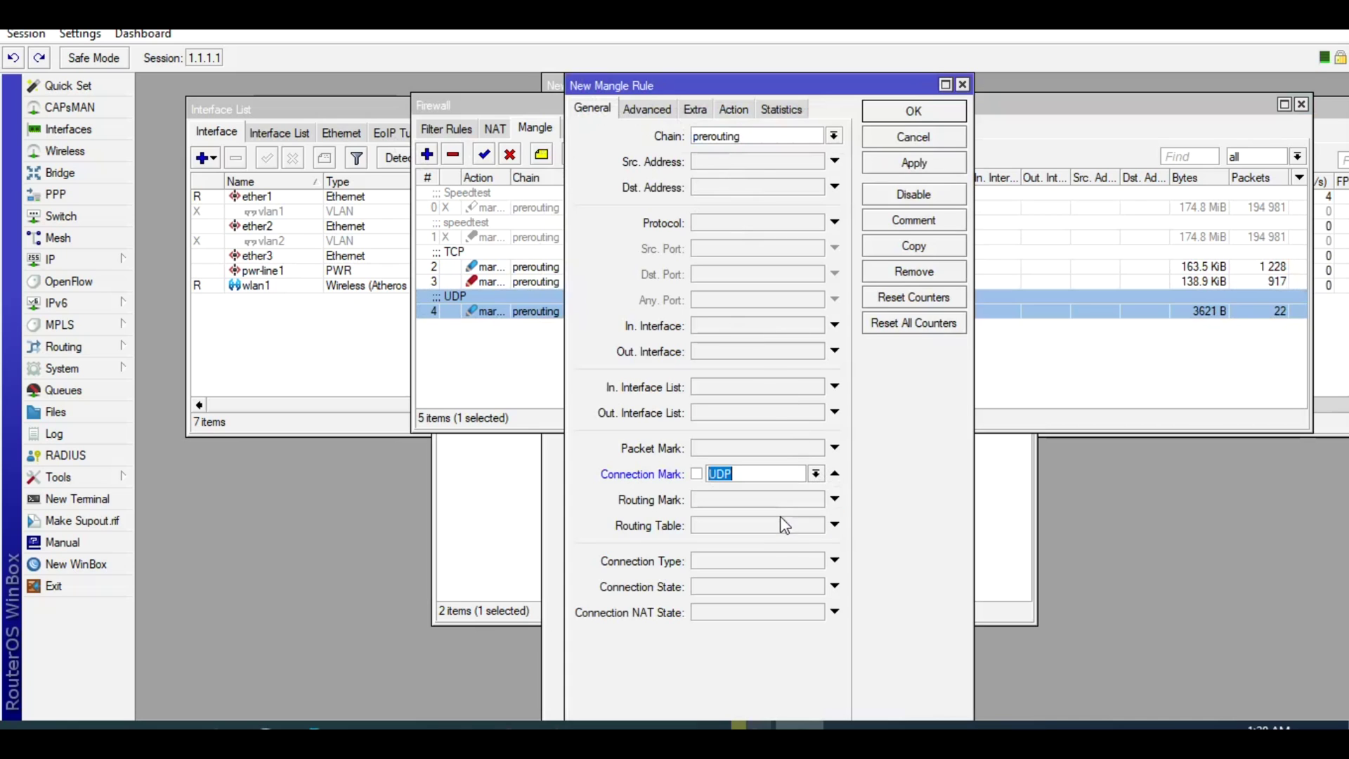
# Set the rule's action to mark packet with the new packet mark UDP-PKT, turn off Passthrough, and save the rule
pyautogui.click(734, 110)
pyautogui.click(745, 136)
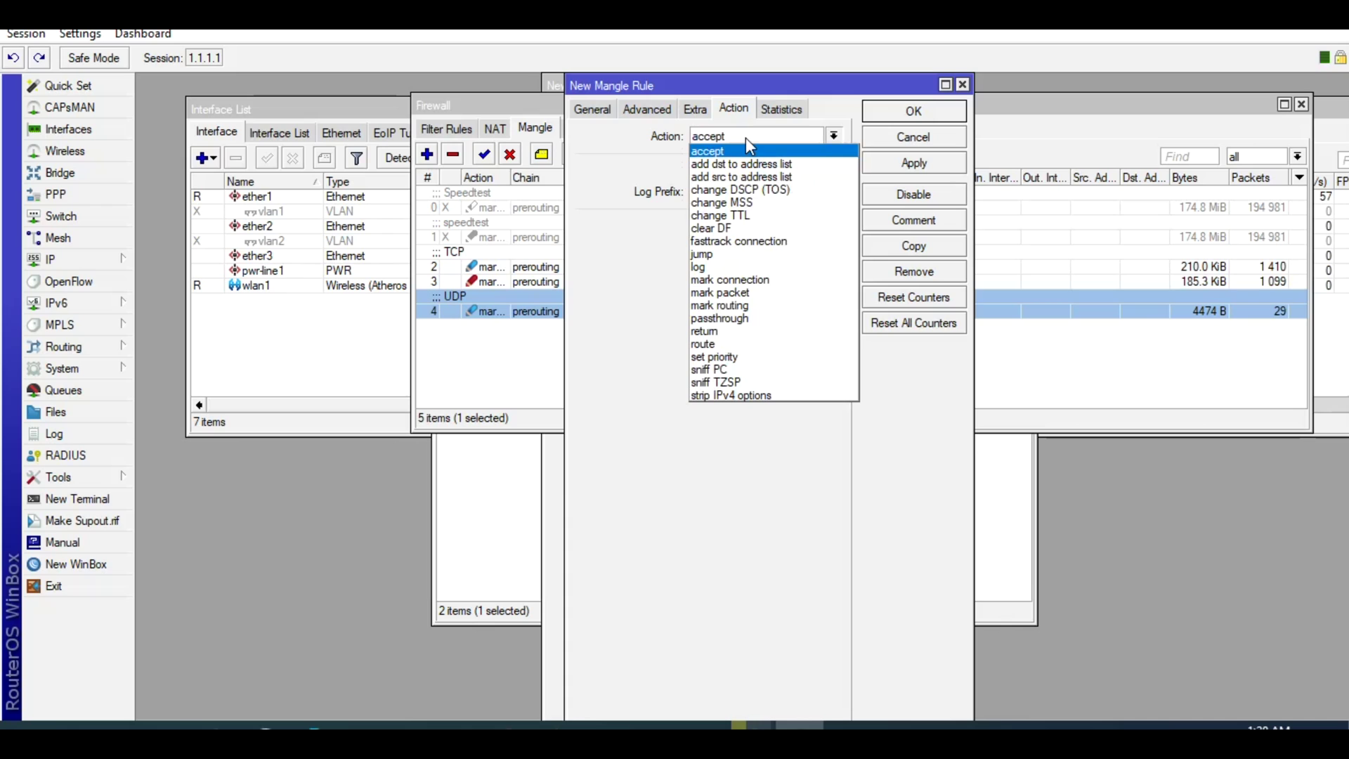
pyautogui.click(764, 295)
pyautogui.click(734, 225)
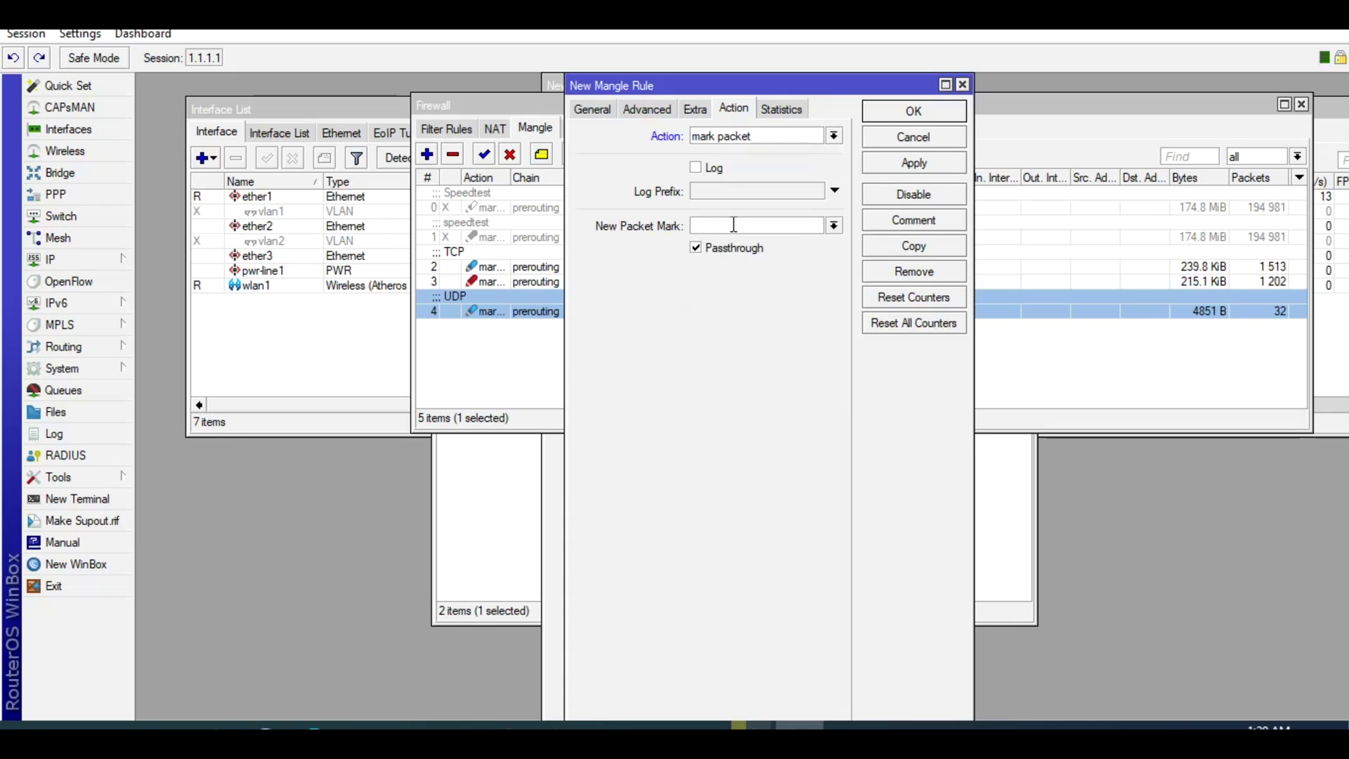
pyautogui.write('UDP-PKT')
pyautogui.click(734, 248)
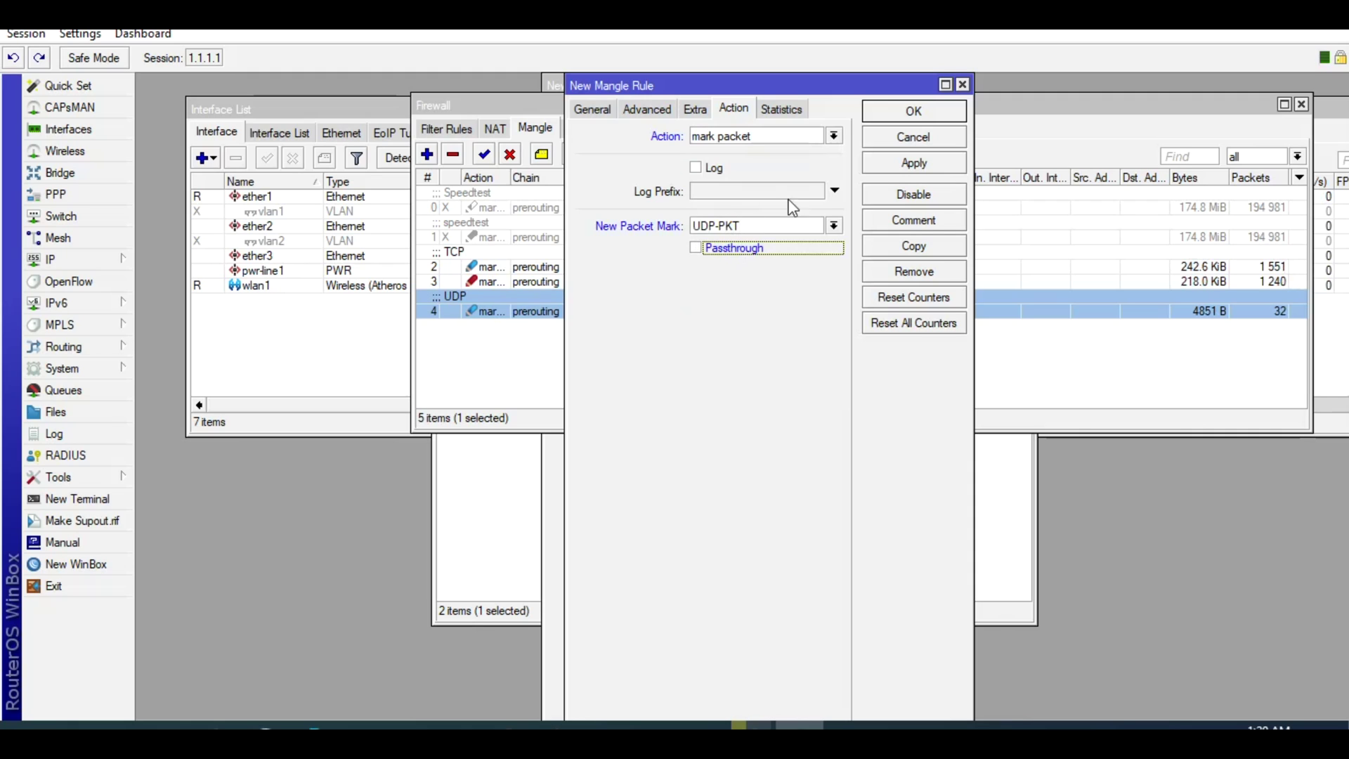
pyautogui.click(899, 166)
pyautogui.click(899, 114)
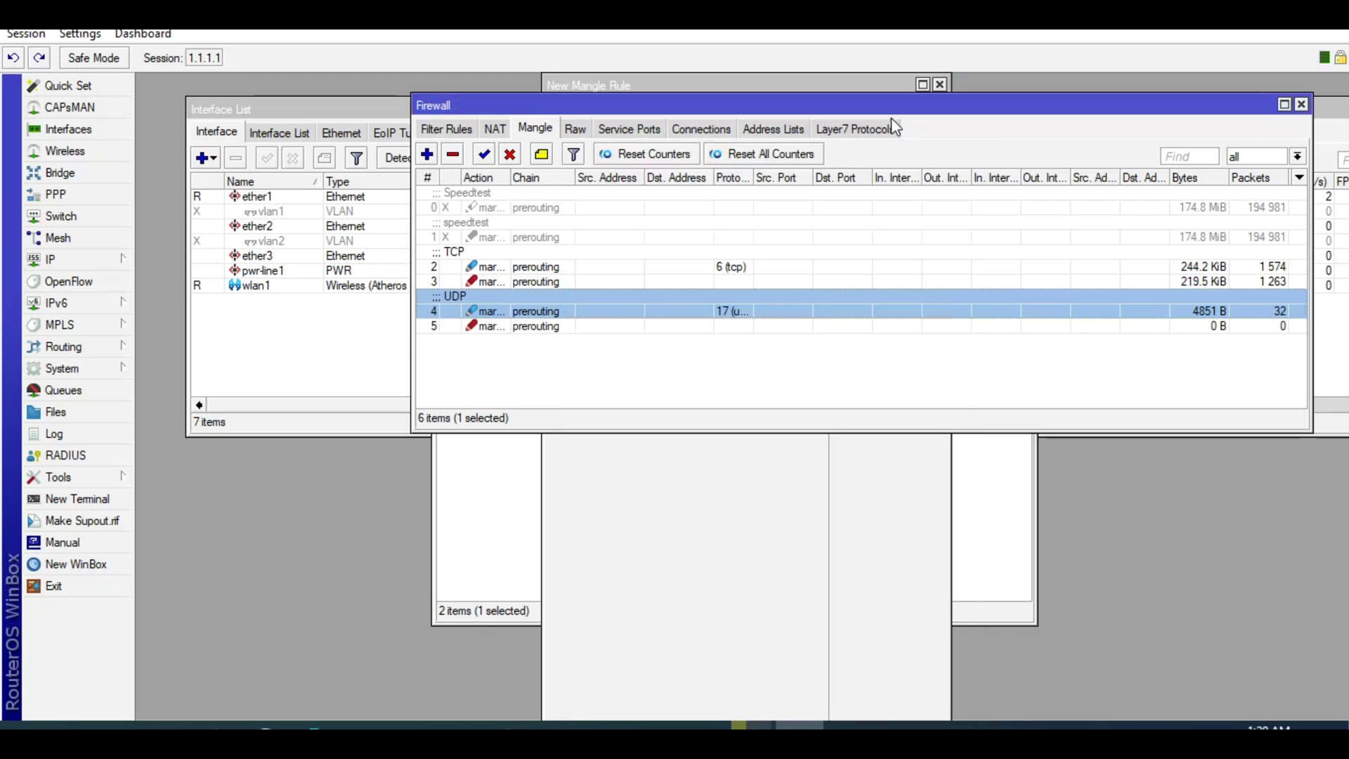
# Start a new mangle rule on the prerouting chain that matches protocol 1 (icmp)
pyautogui.click(428, 156)
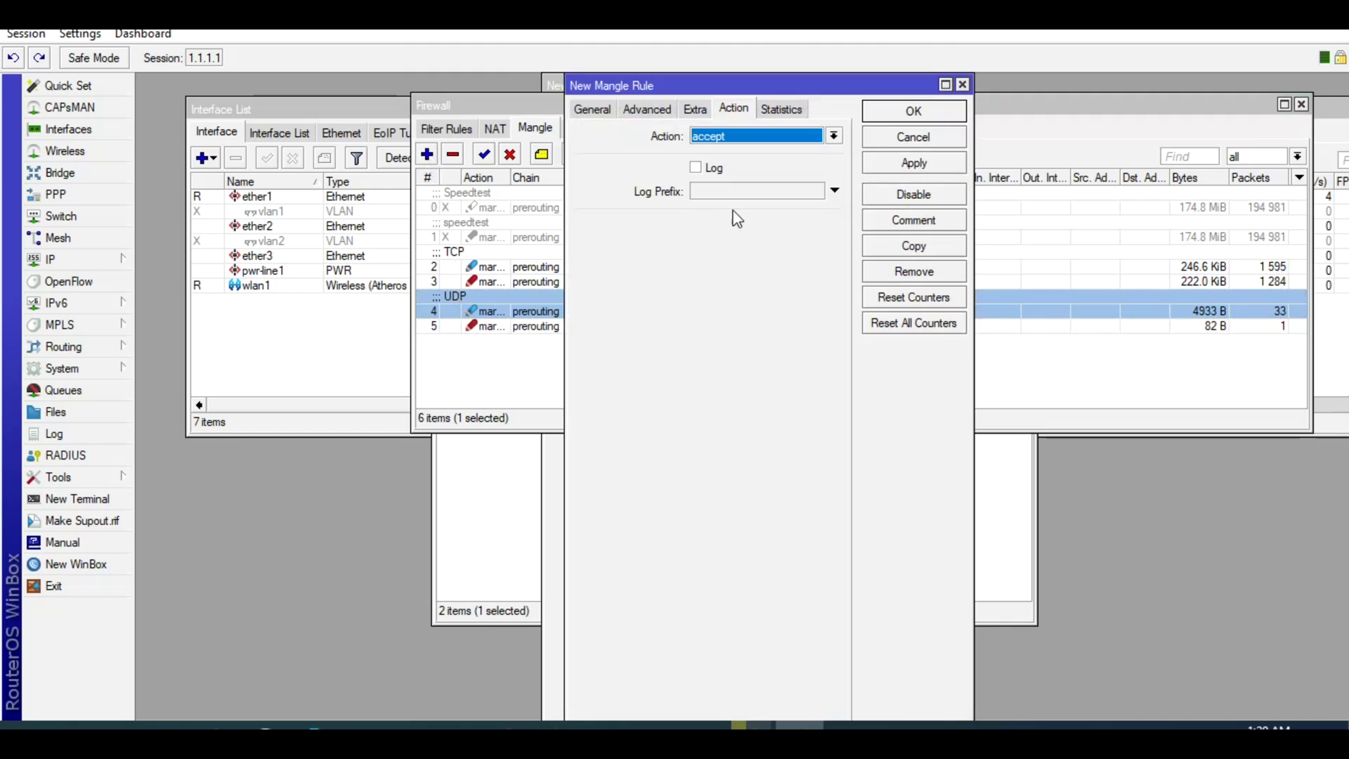
pyautogui.click(585, 113)
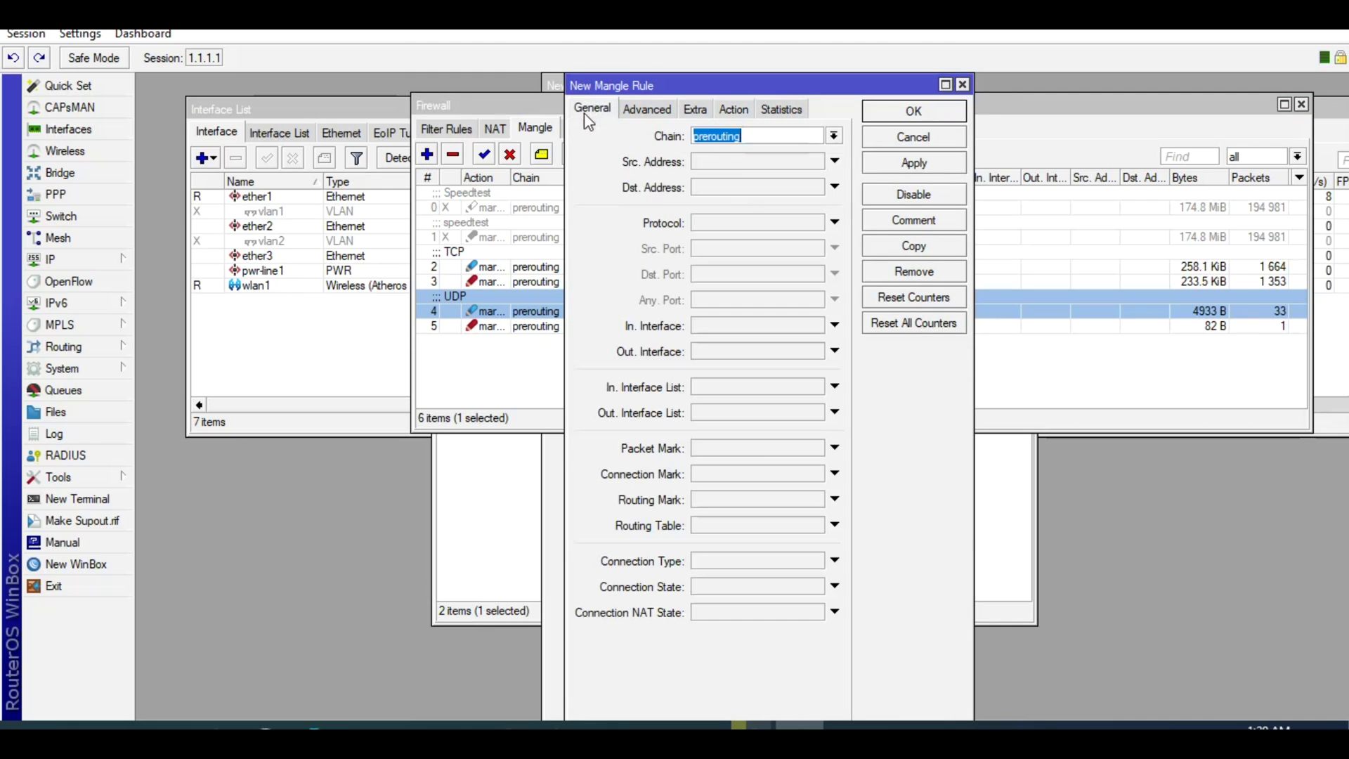
pyautogui.click(729, 223)
pyautogui.write('17')
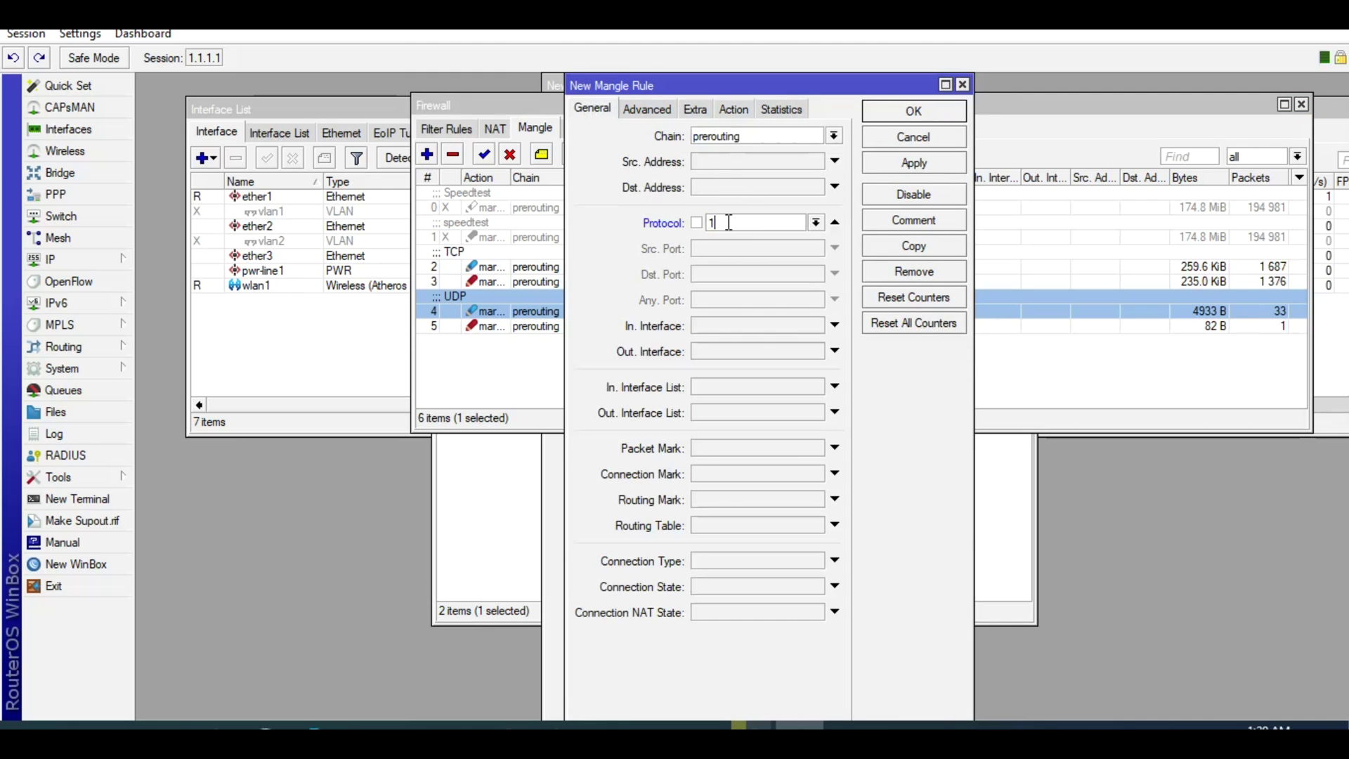
# Set the rule's action to mark connection with the new connection mark ICMP
pyautogui.click(734, 109)
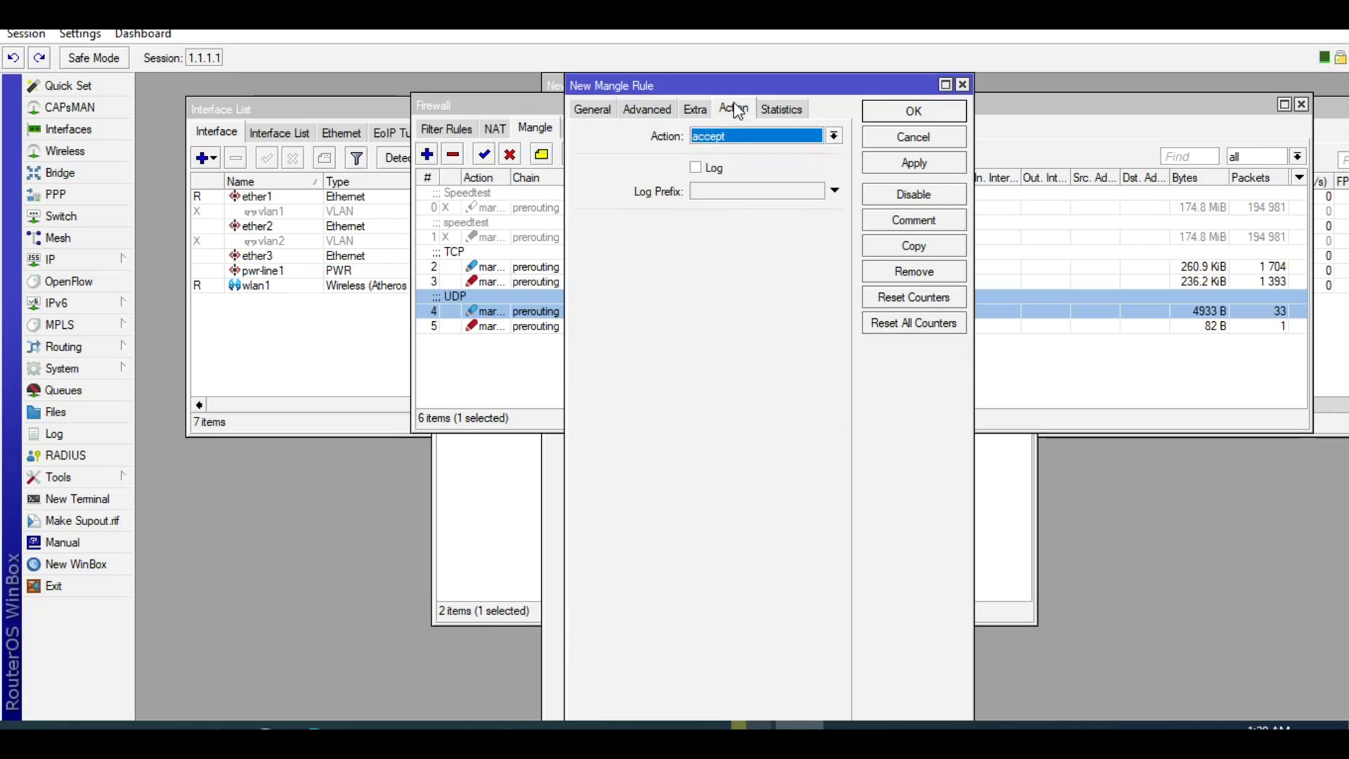
pyautogui.click(743, 139)
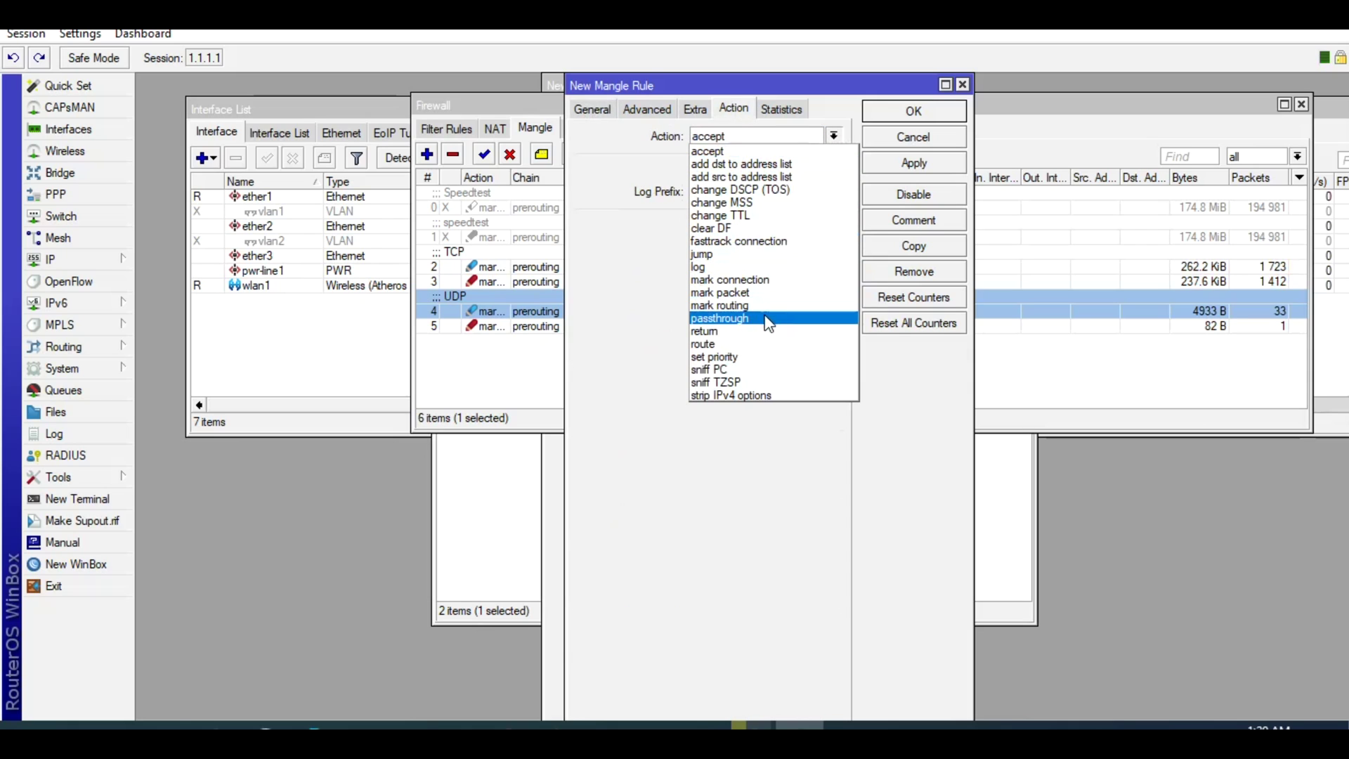
pyautogui.click(766, 279)
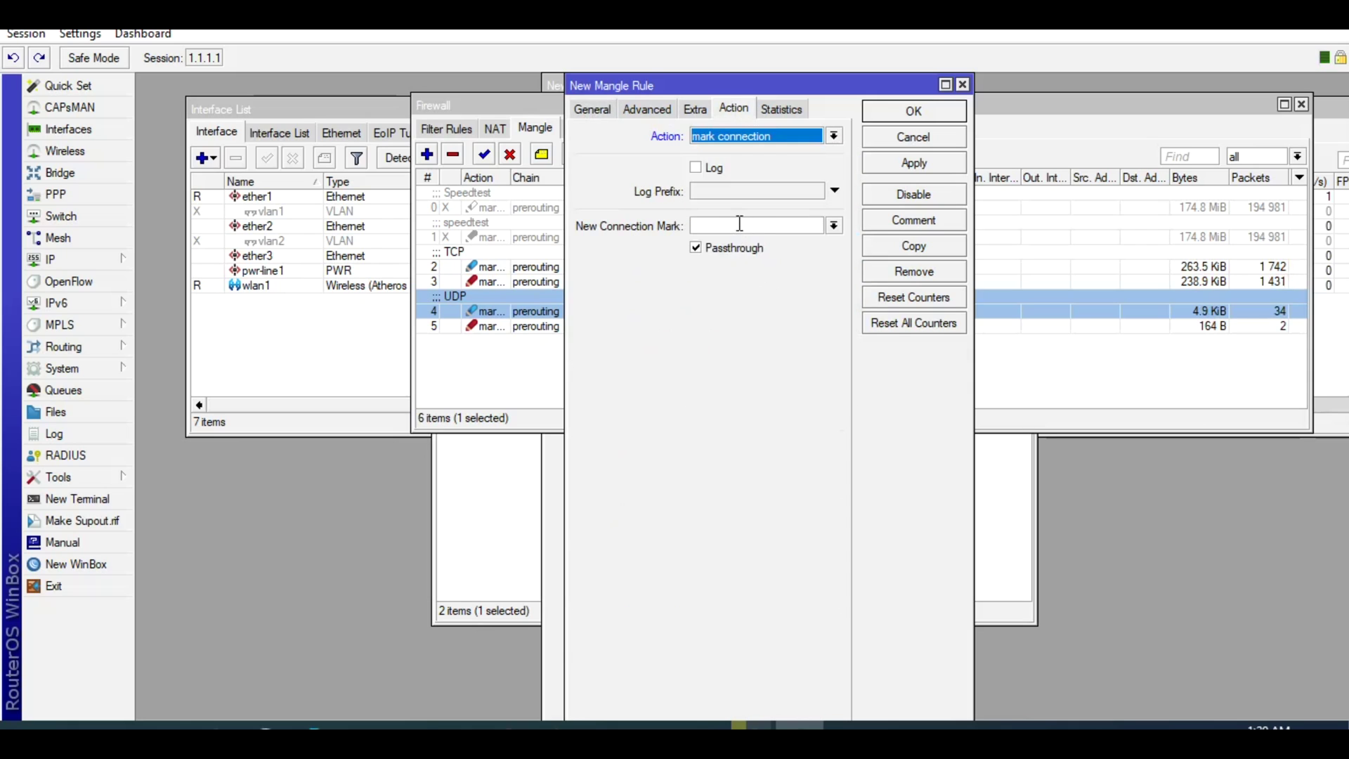
pyautogui.click(740, 223)
pyautogui.write('ICM')
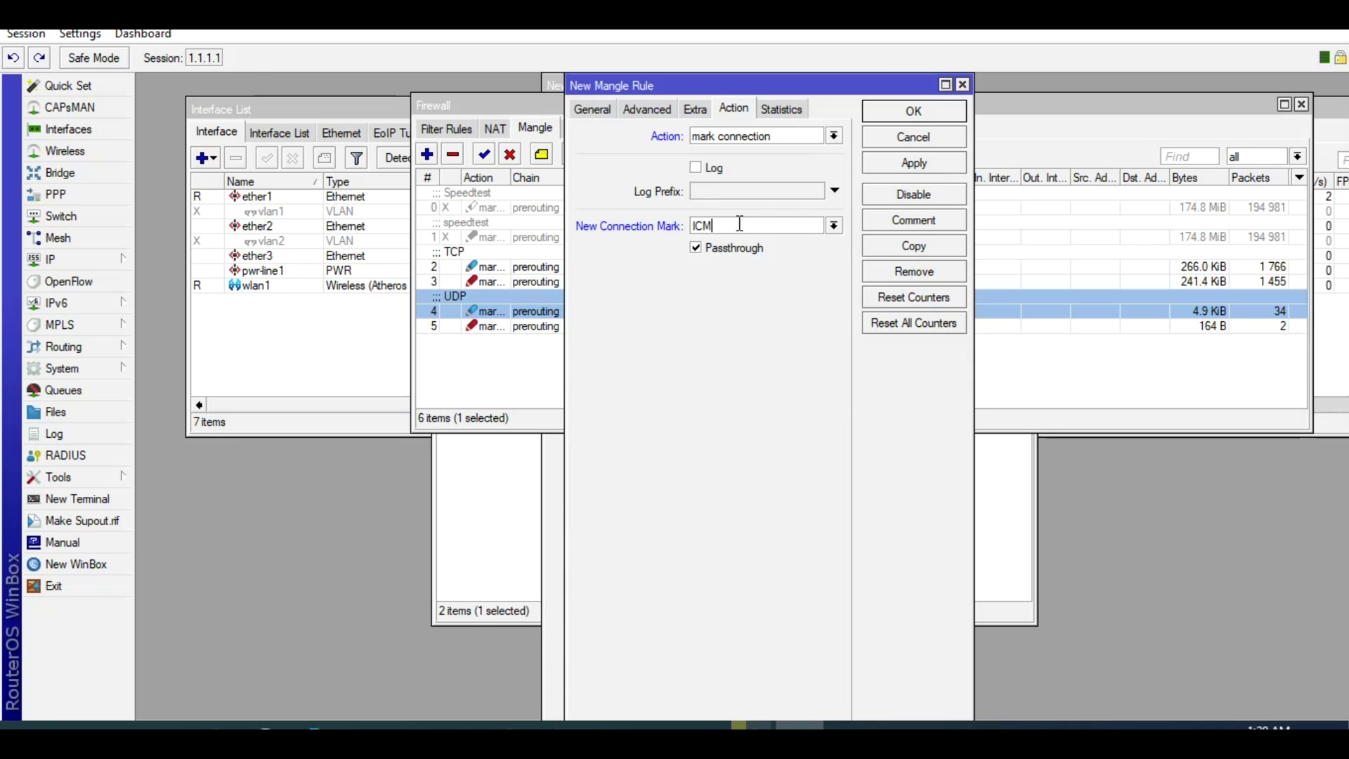
pyautogui.write('P')
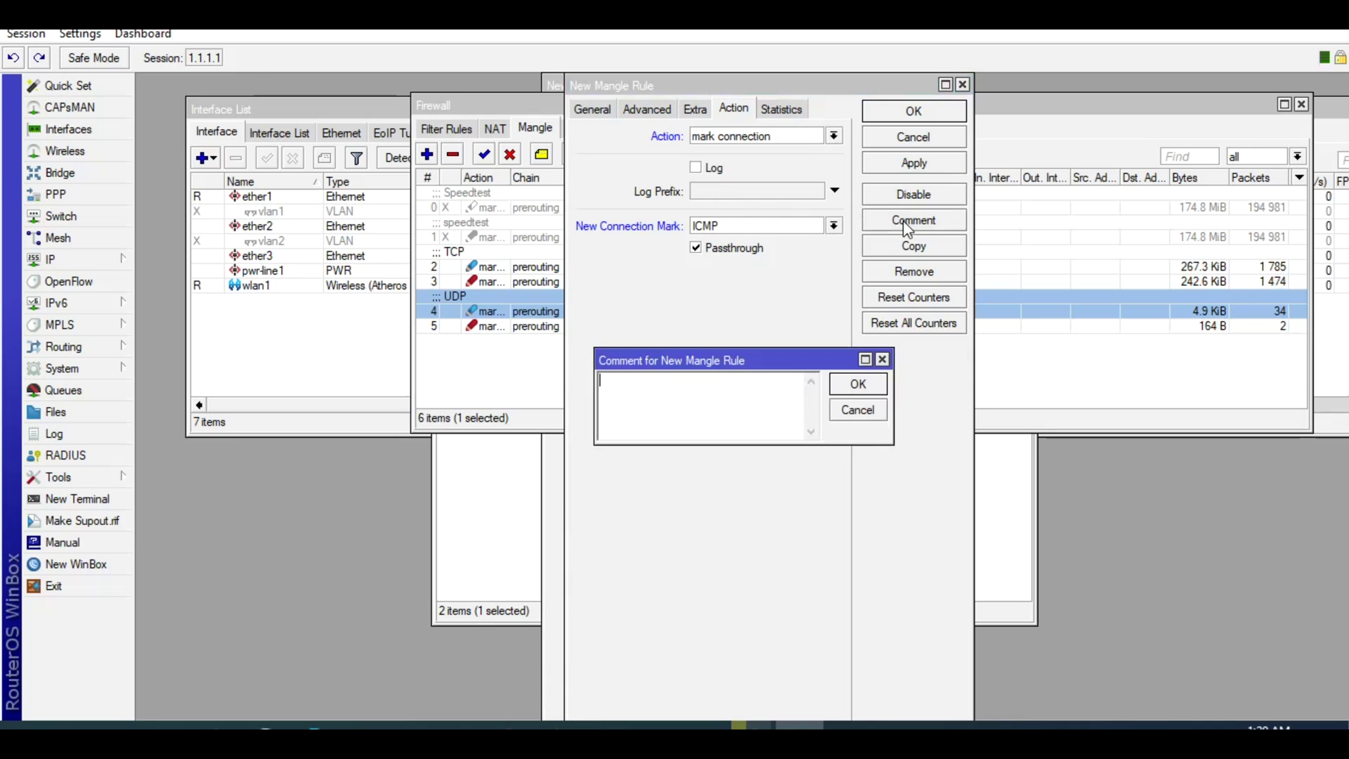
# Add the comment icmp to the new mangle rule and save it
pyautogui.click(907, 223)
pyautogui.click(859, 384)
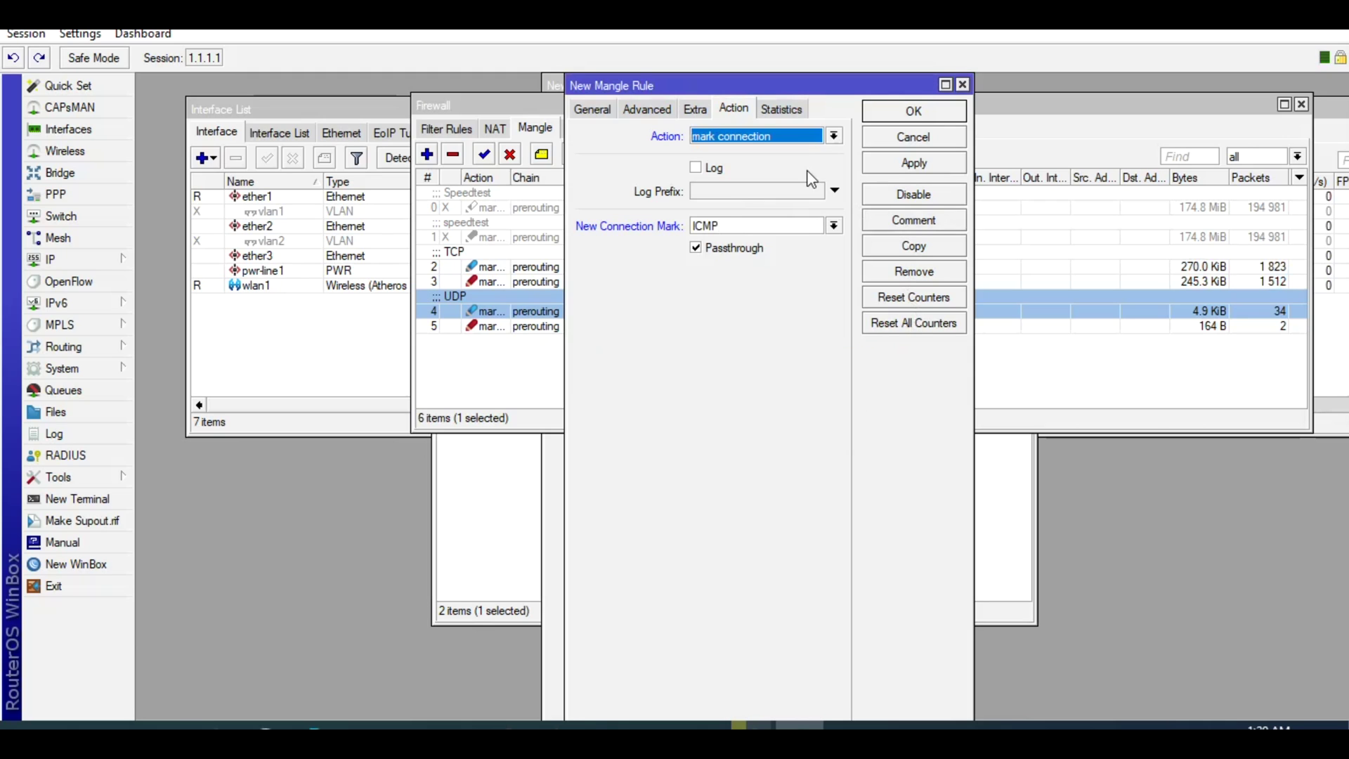
pyautogui.click(890, 113)
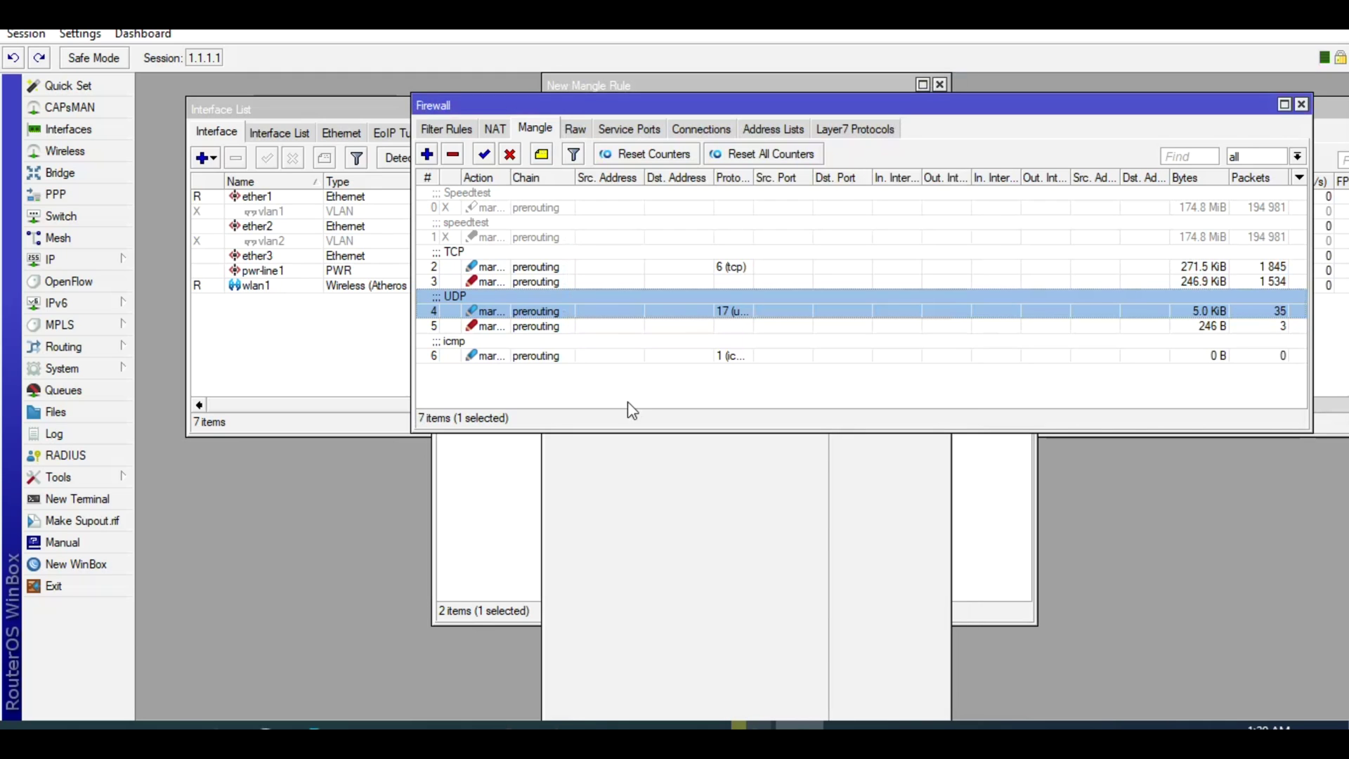
# Start another mangle rule on the prerouting chain that matches the connection mark ICMP
pyautogui.click(577, 376)
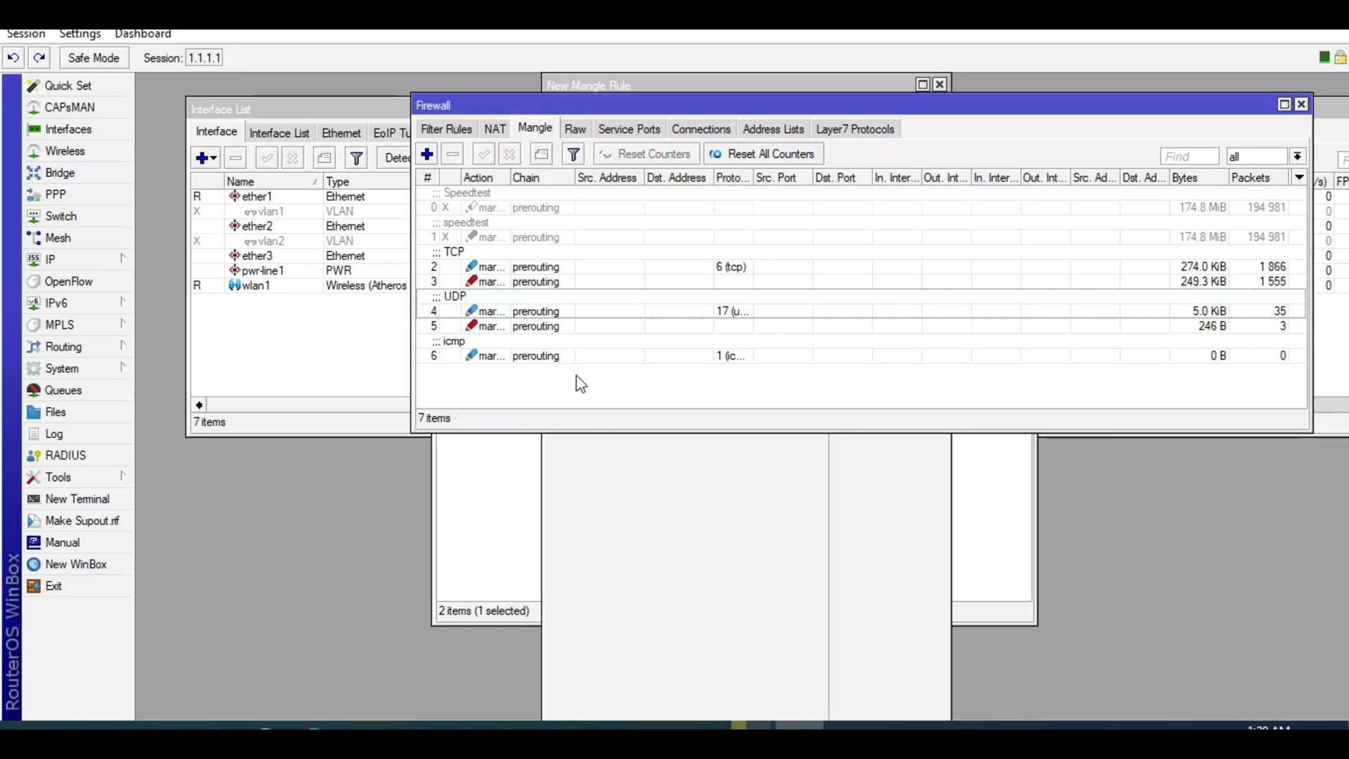
pyautogui.click(429, 156)
pyautogui.click(582, 111)
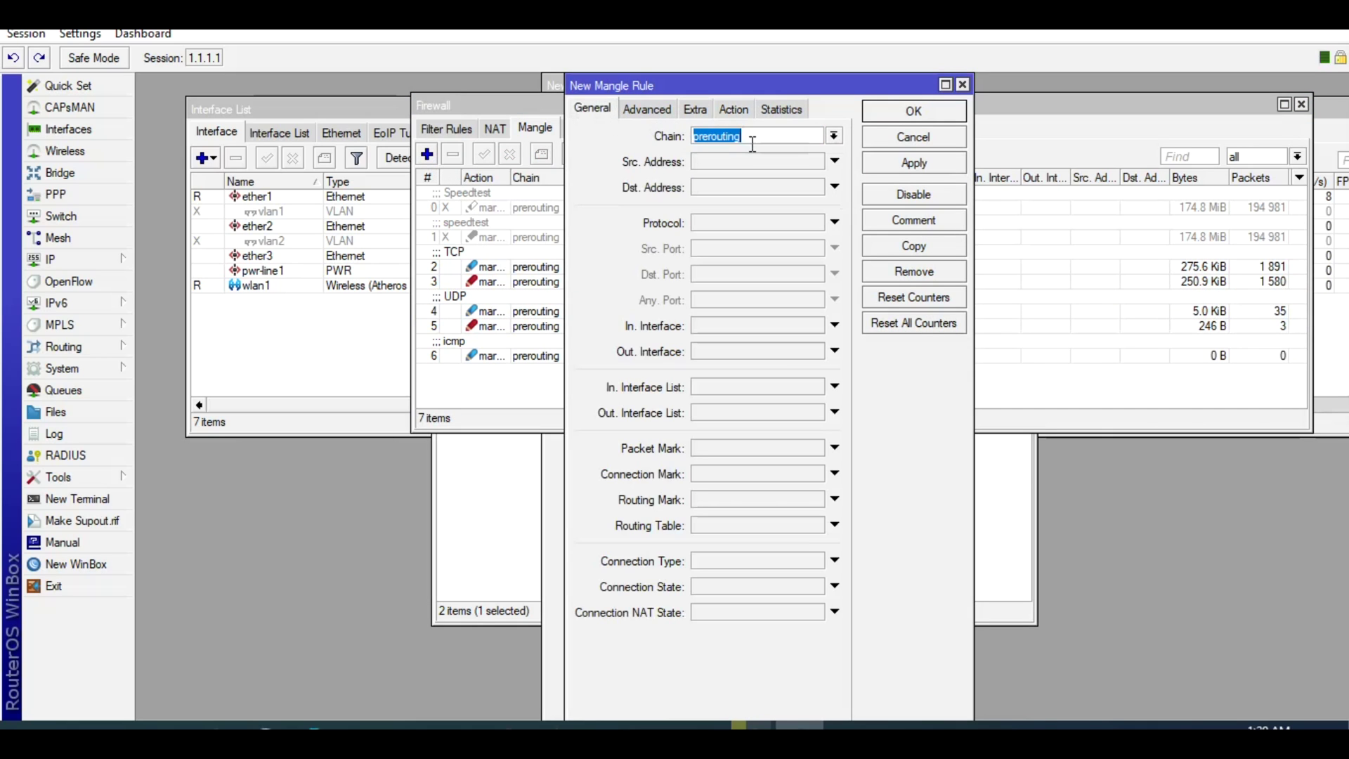
pyautogui.click(794, 472)
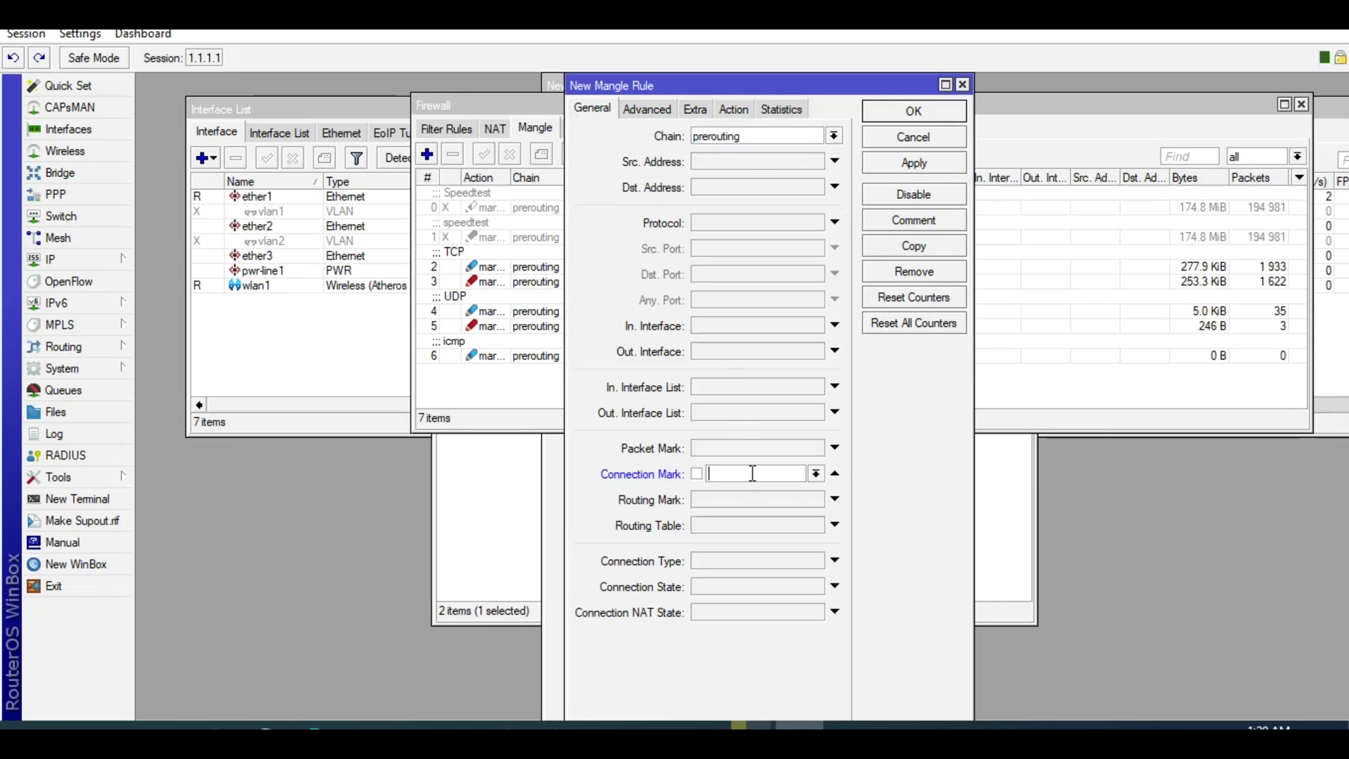
pyautogui.click(816, 474)
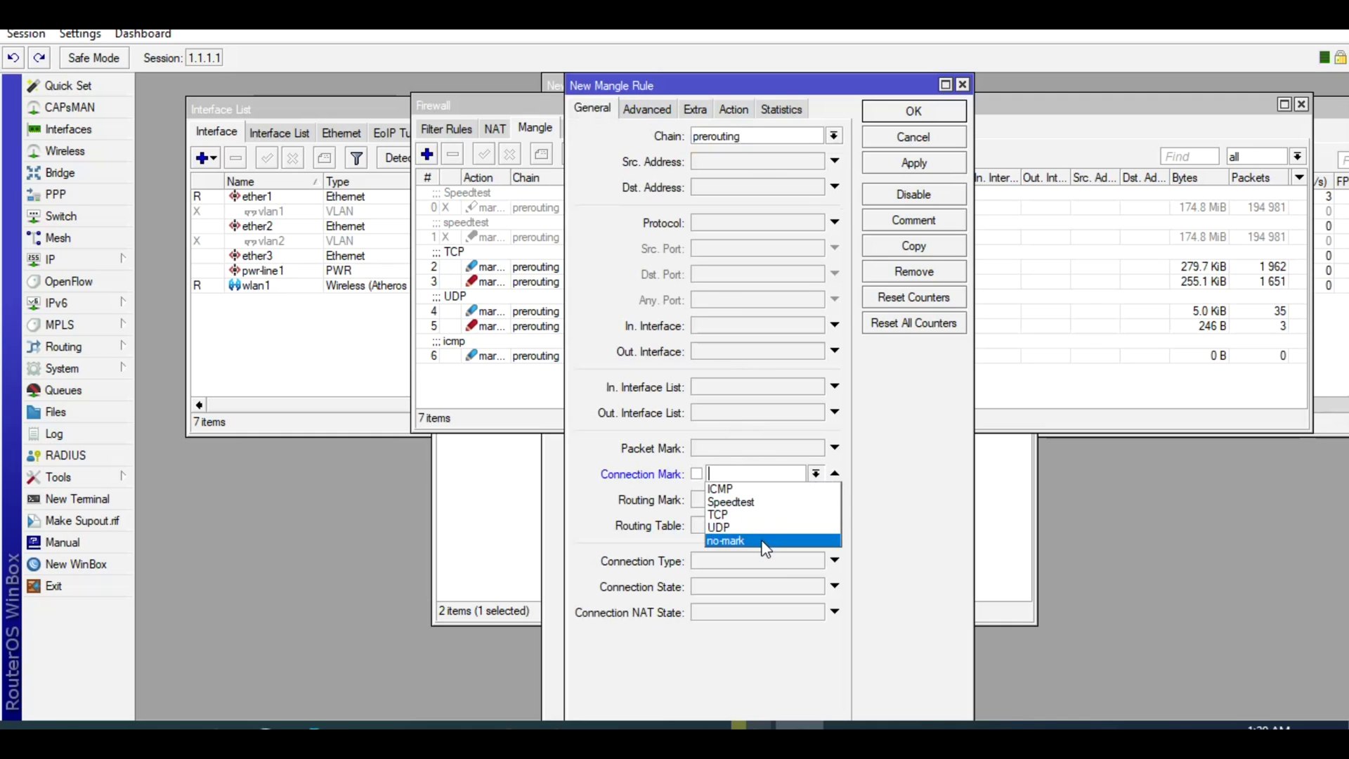
pyautogui.click(722, 488)
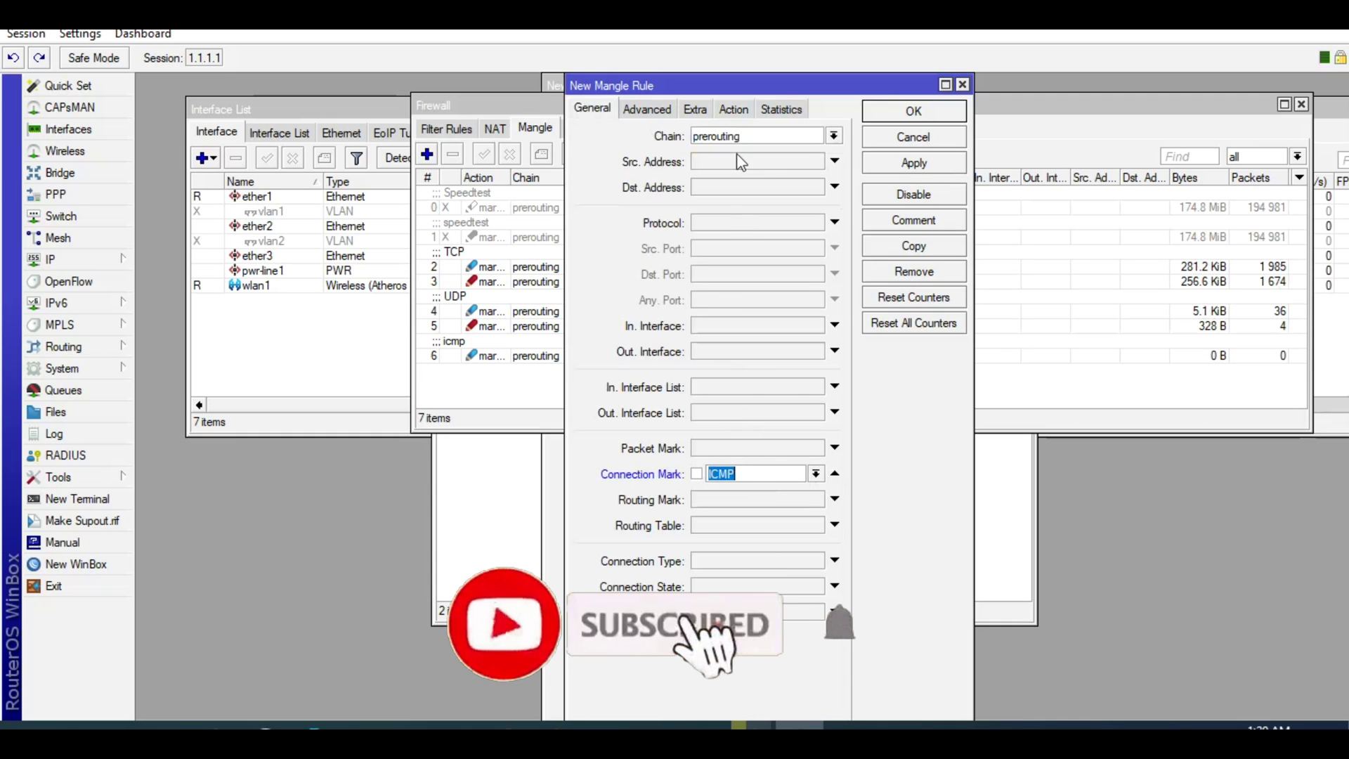
# Set the rule's action to mark packet with the new packet mark ICMP-PKT, turn off Passthrough, and save the rule
pyautogui.click(736, 109)
pyautogui.click(756, 137)
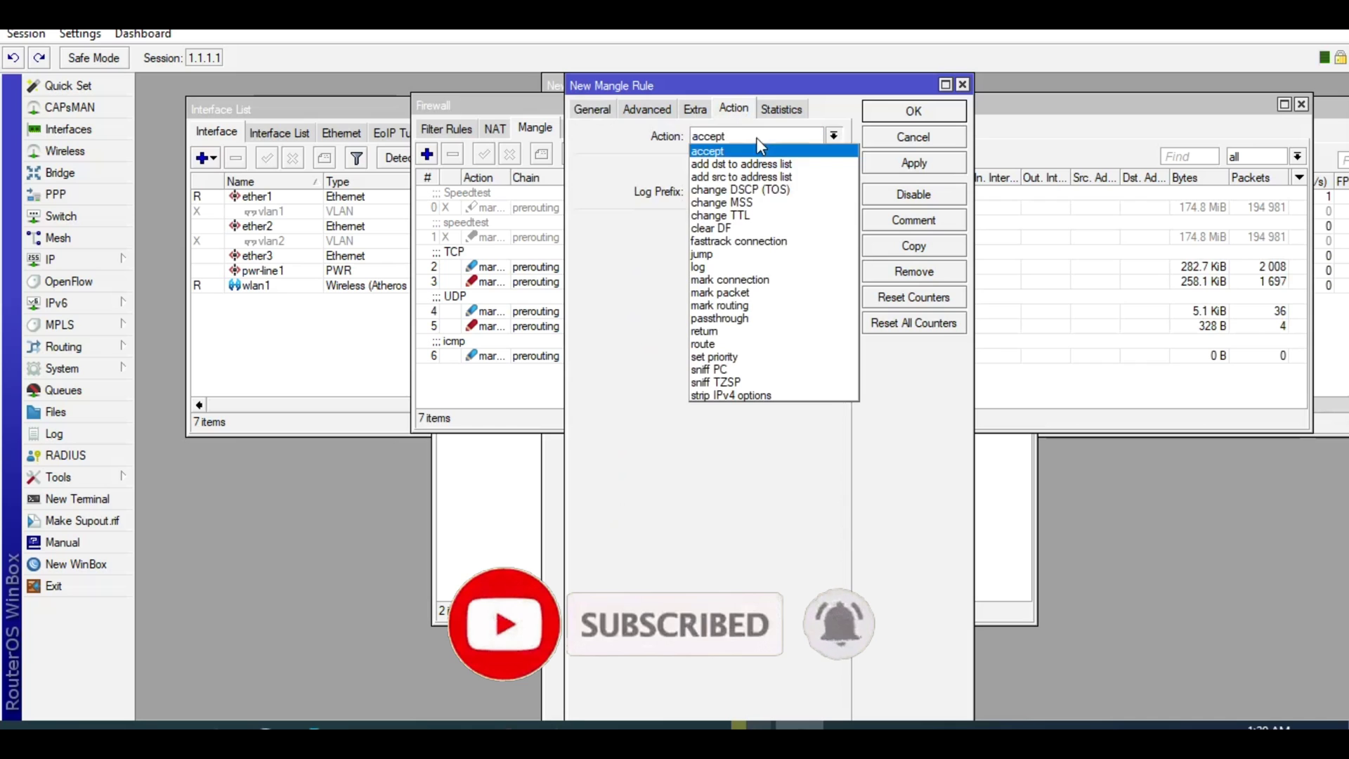
pyautogui.click(766, 283)
pyautogui.click(839, 139)
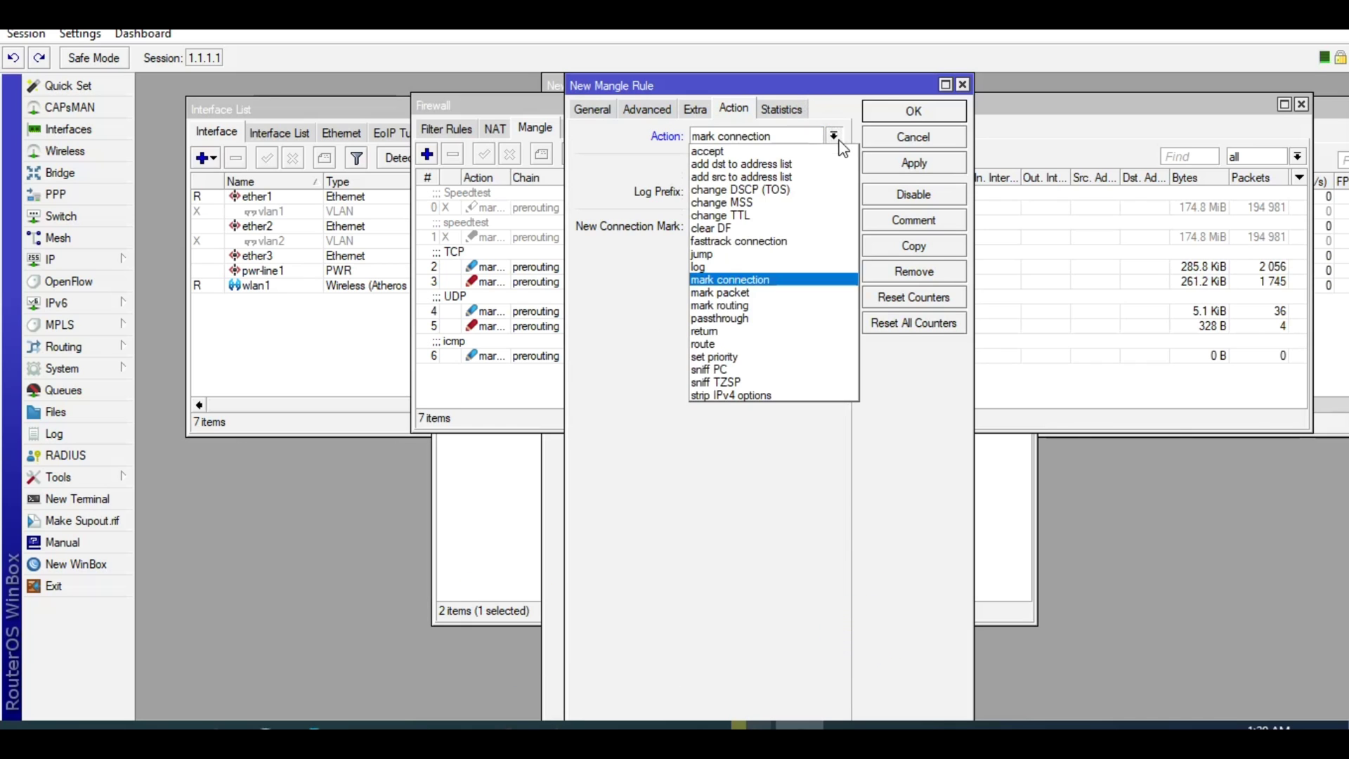
pyautogui.click(773, 294)
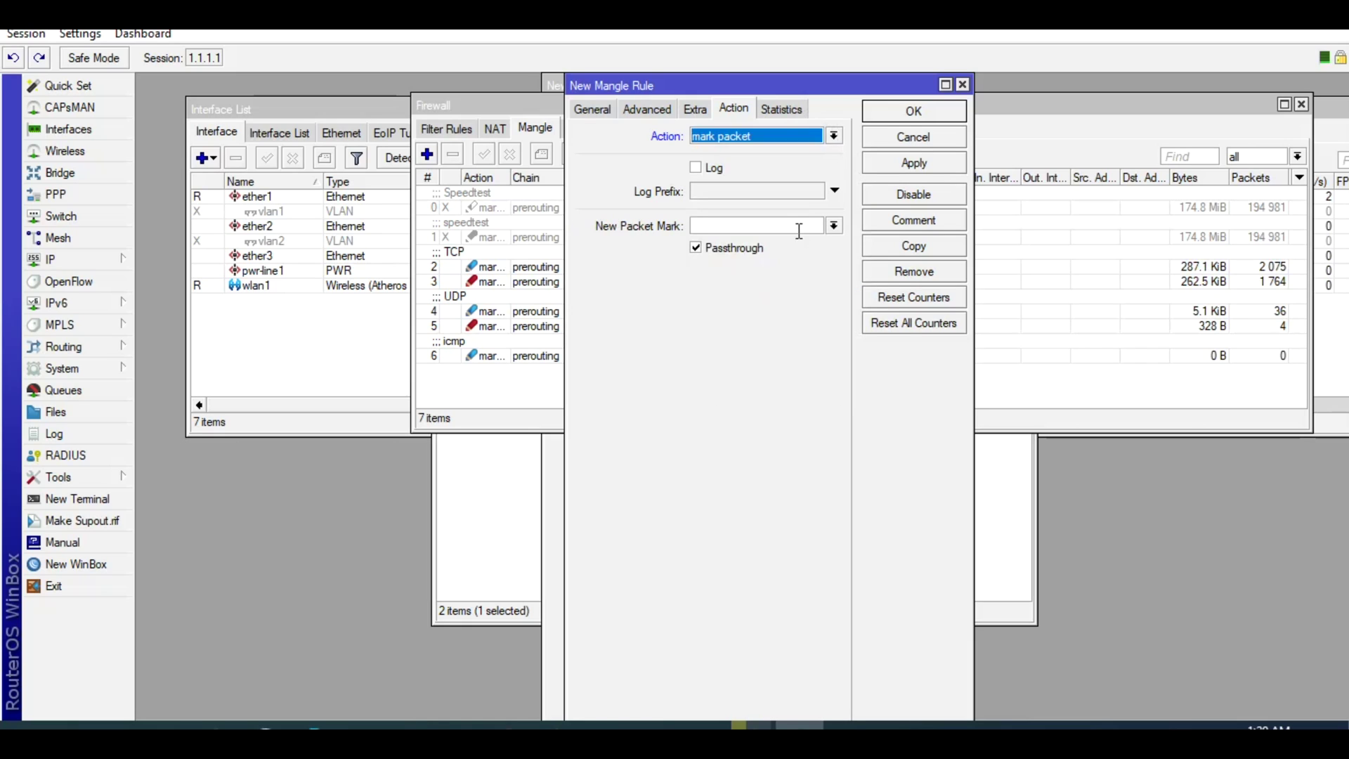
pyautogui.click(799, 226)
pyautogui.write('ICMP')
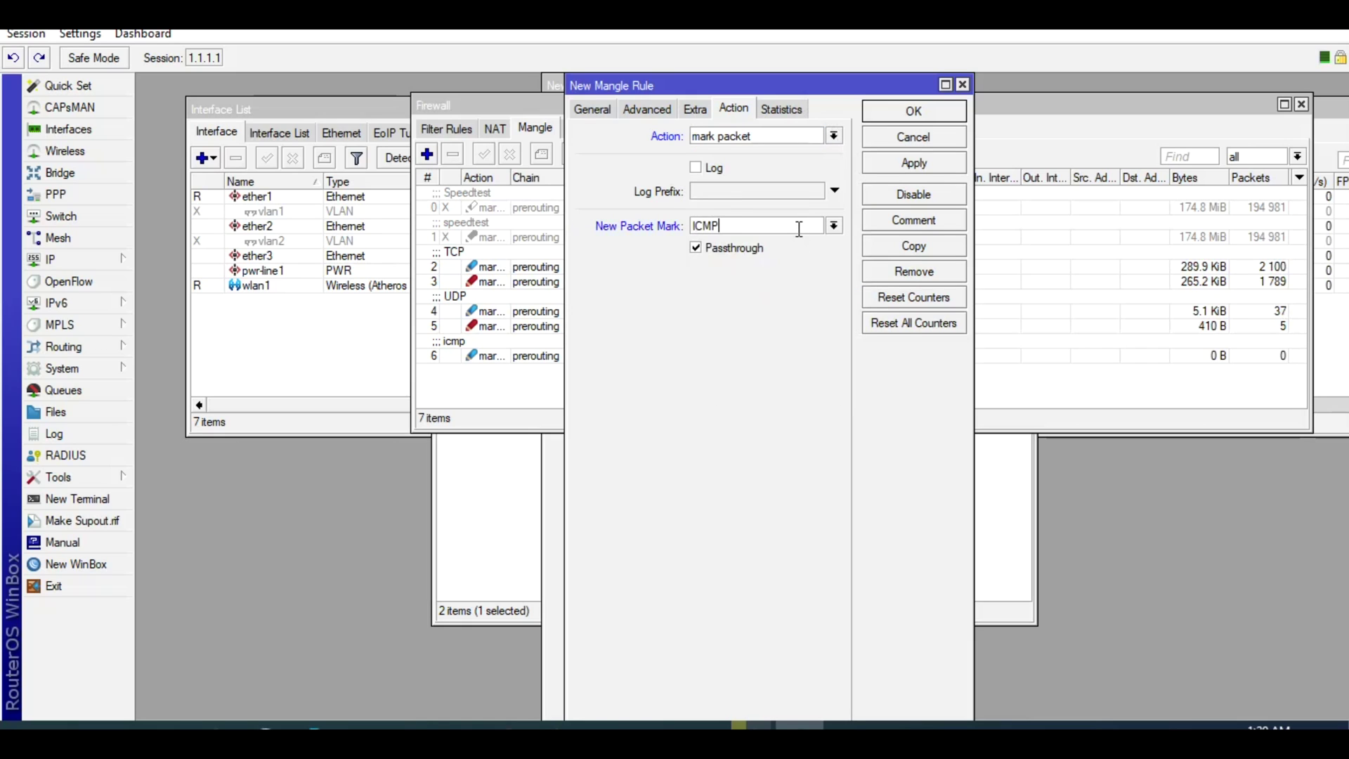
pyautogui.write('-PKT')
pyautogui.click(749, 257)
pyautogui.click(893, 172)
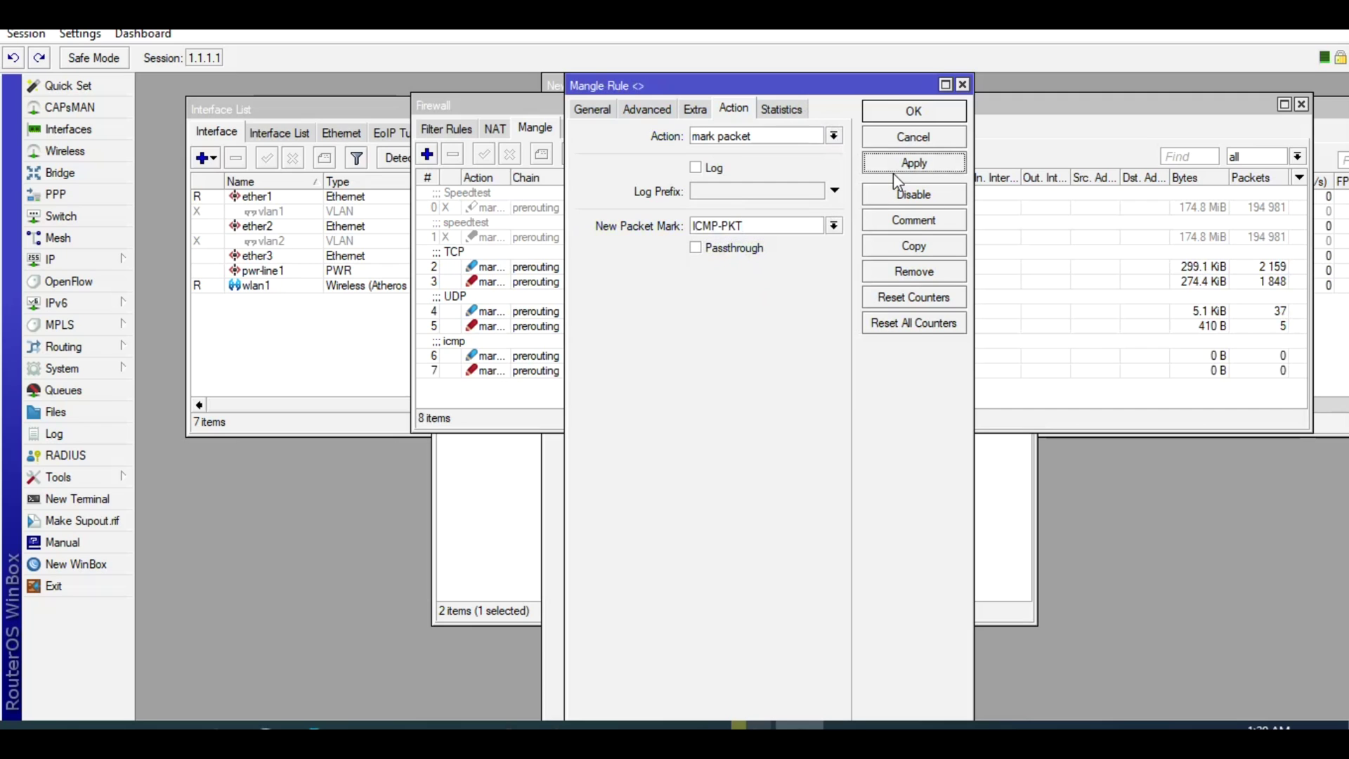
pyautogui.click(902, 110)
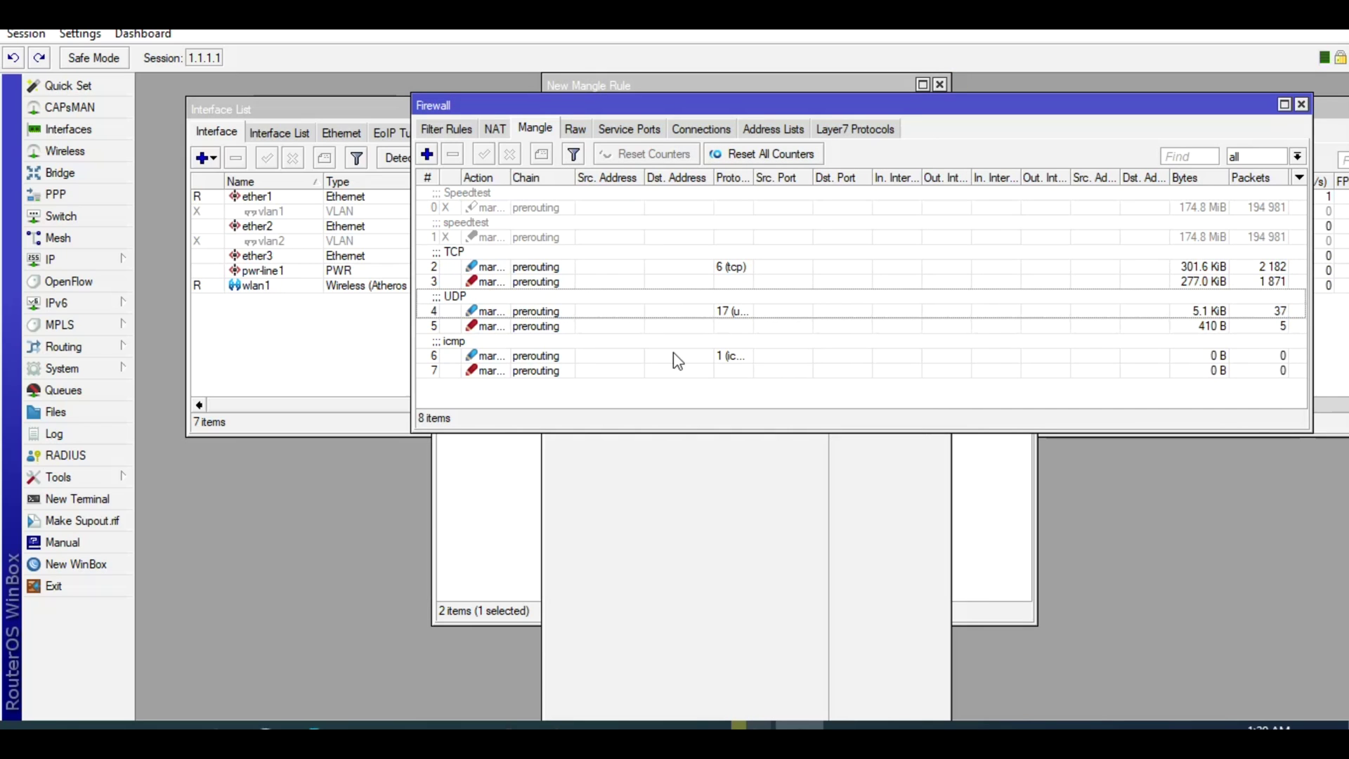
# Bring the Queue List to the front, then switch to the browser and run the speedtest.net test again
pyautogui.click(686, 511)
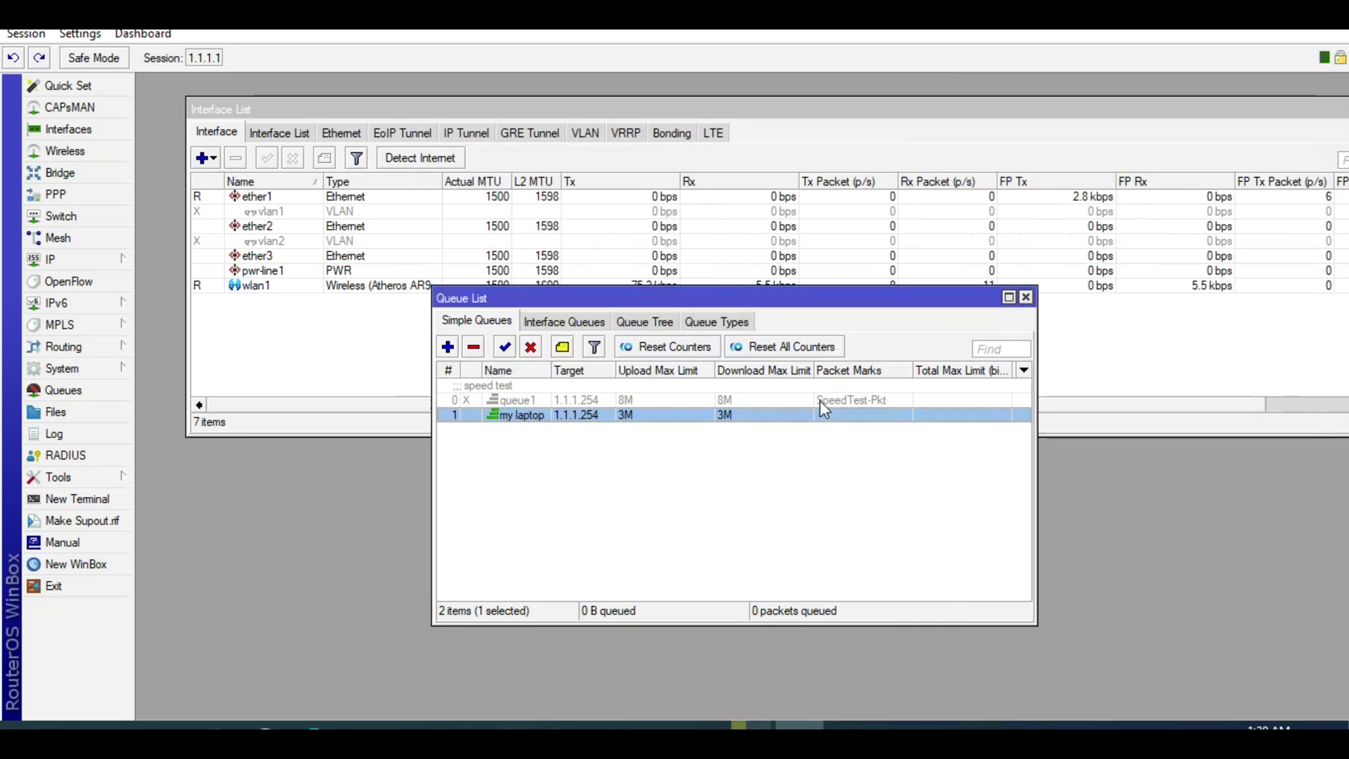
pyautogui.click(747, 478)
pyautogui.click(509, 726)
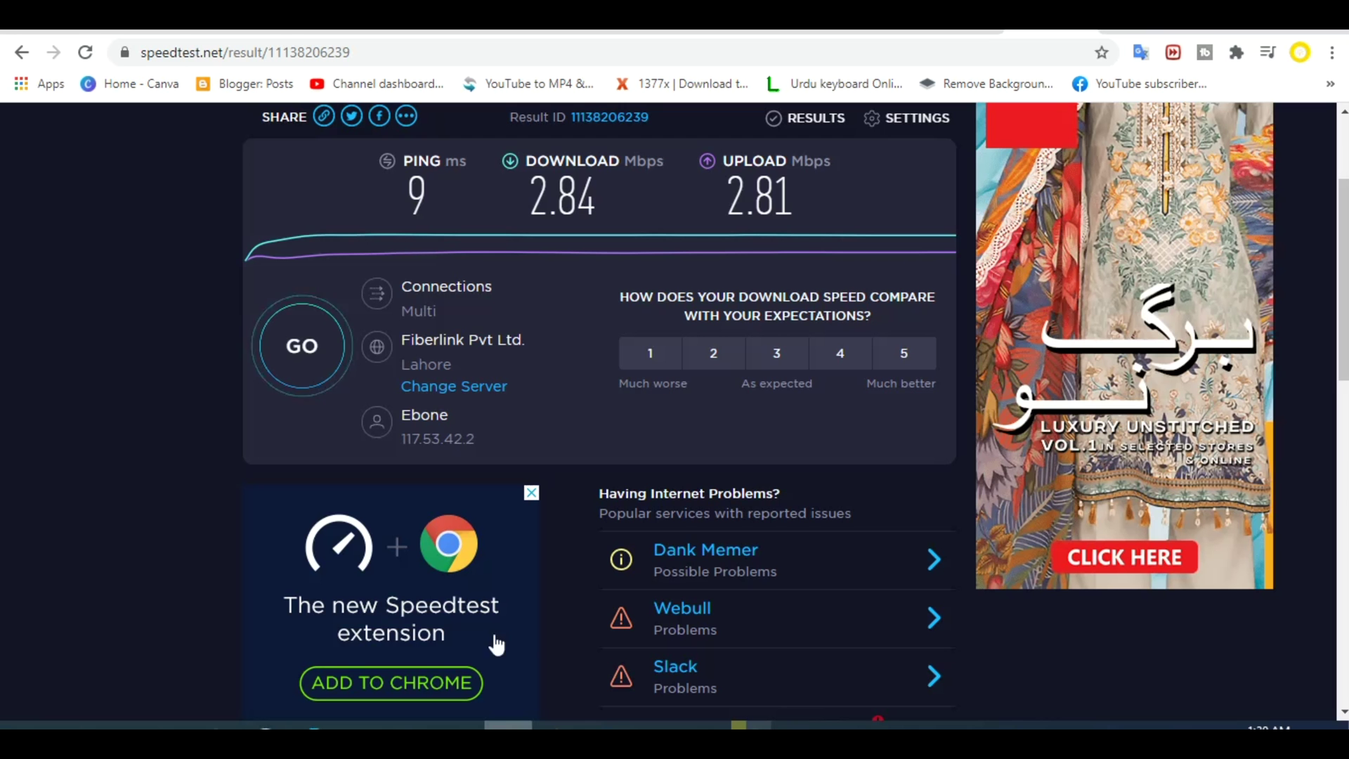
pyautogui.click(322, 347)
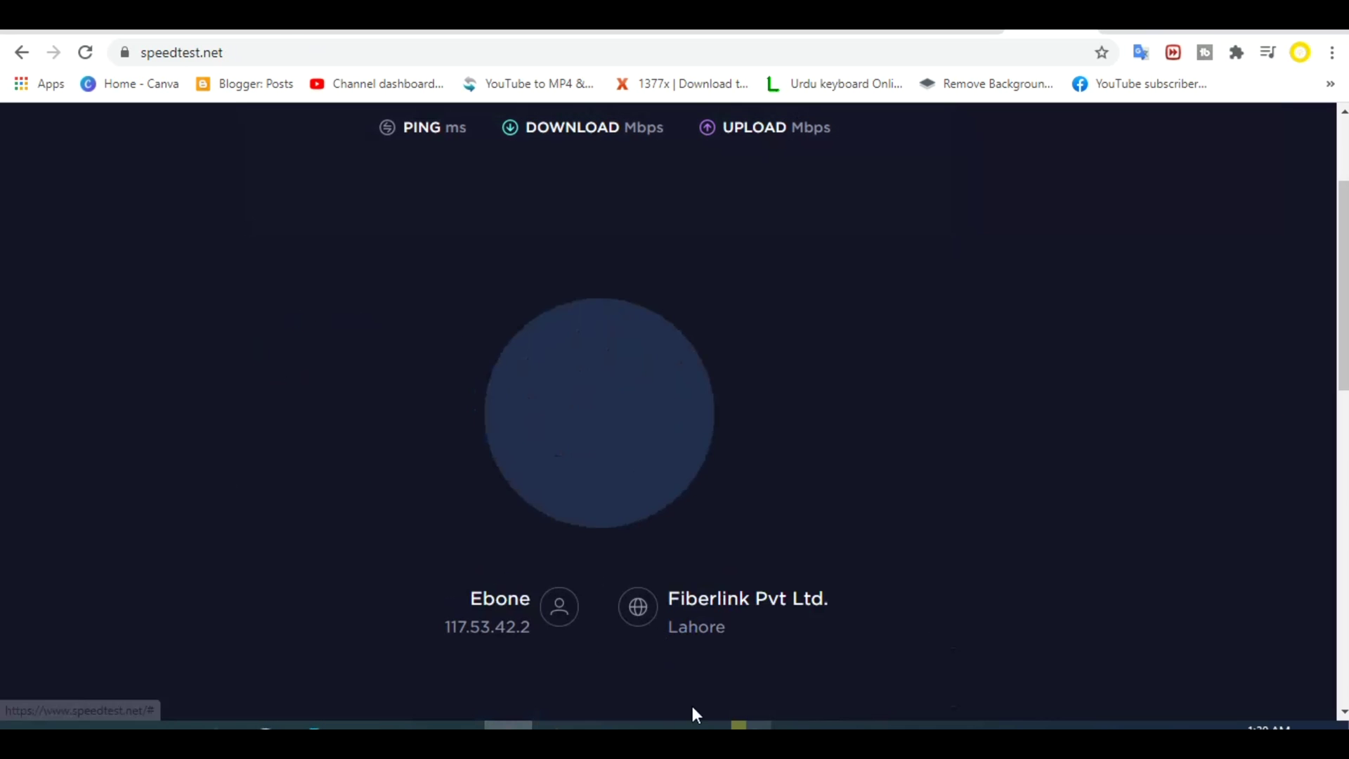
# Ping 1.1.1.1 continuously in the Command Prompt during the speed test, then stop the ping
pyautogui.click(699, 724)
pyautogui.press('Up')
pyautogui.press('Return')
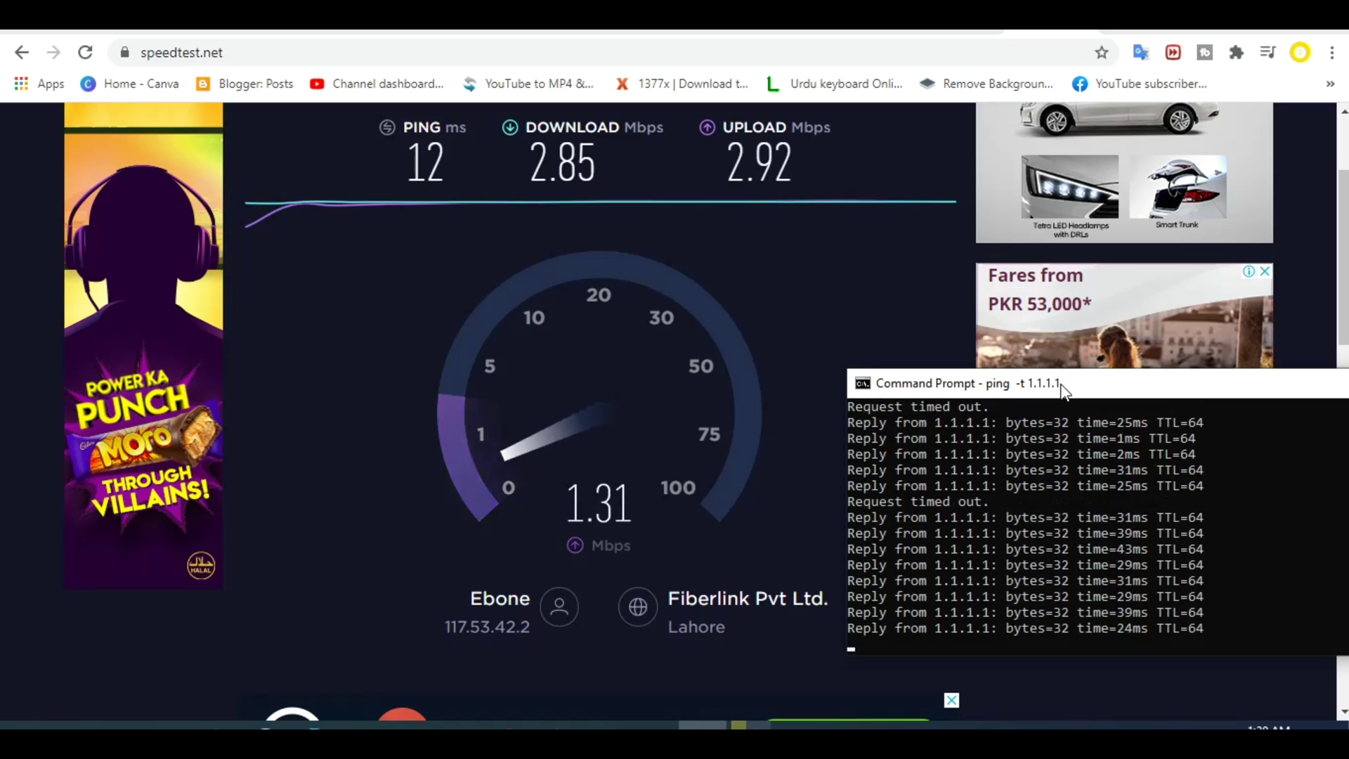
pyautogui.hotkey('ctrl', 'c')
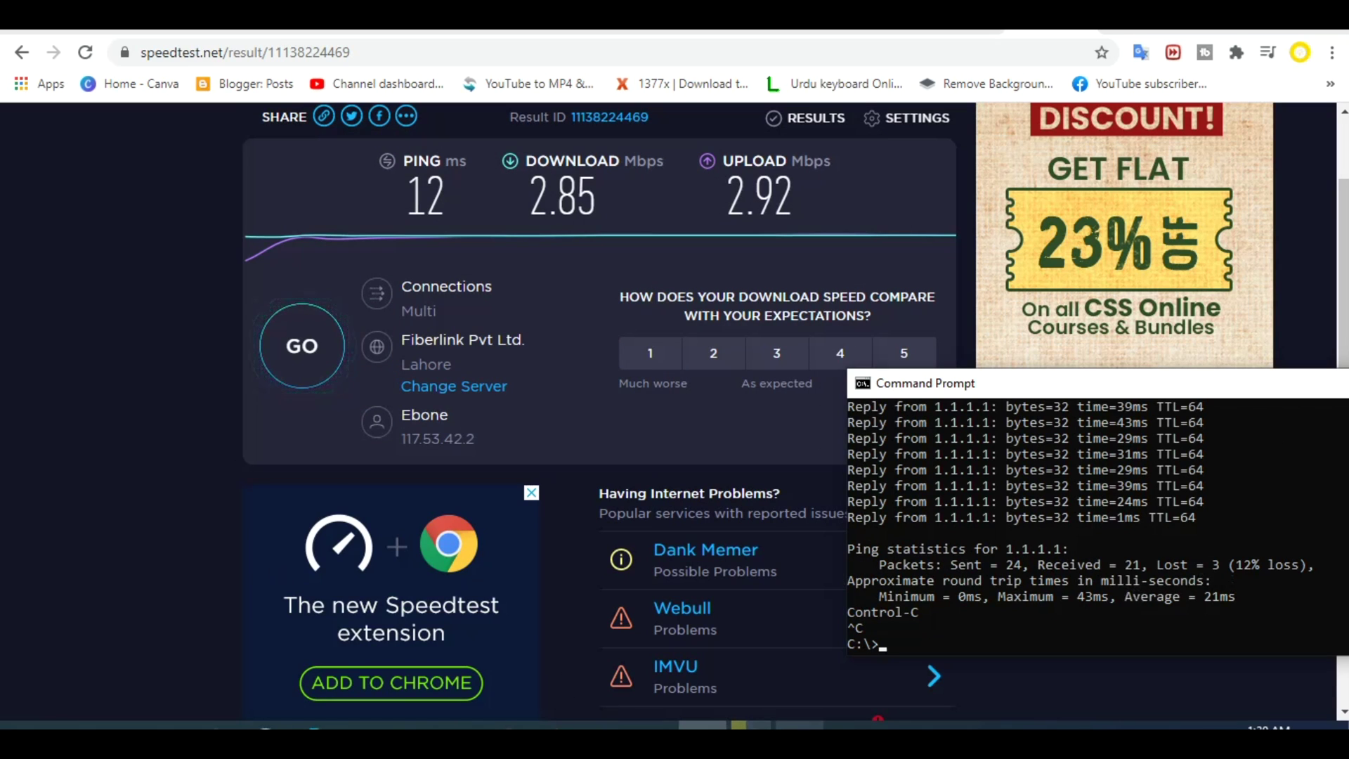
# Switch to WinBox and start a new simple queue named TCP with target 1.1.1.254
pyautogui.click(800, 725)
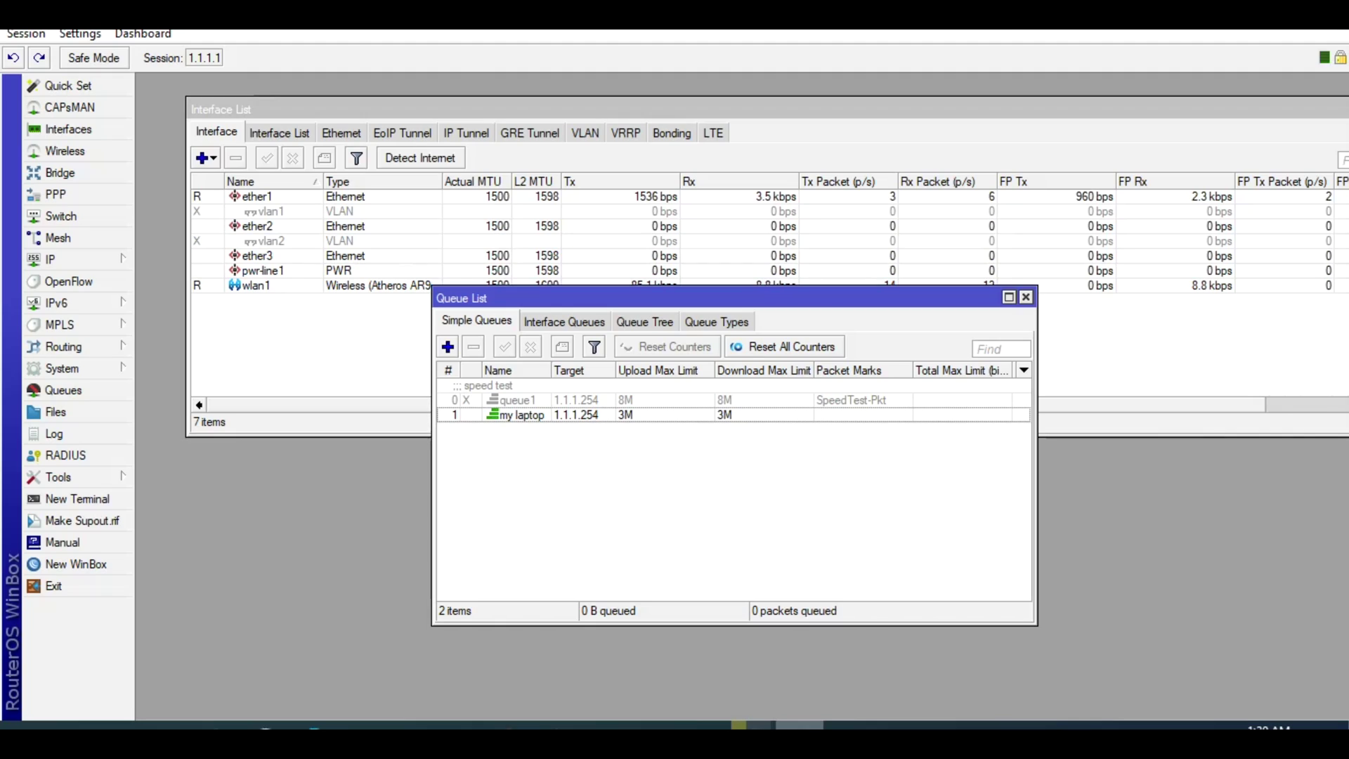
pyautogui.click(517, 416)
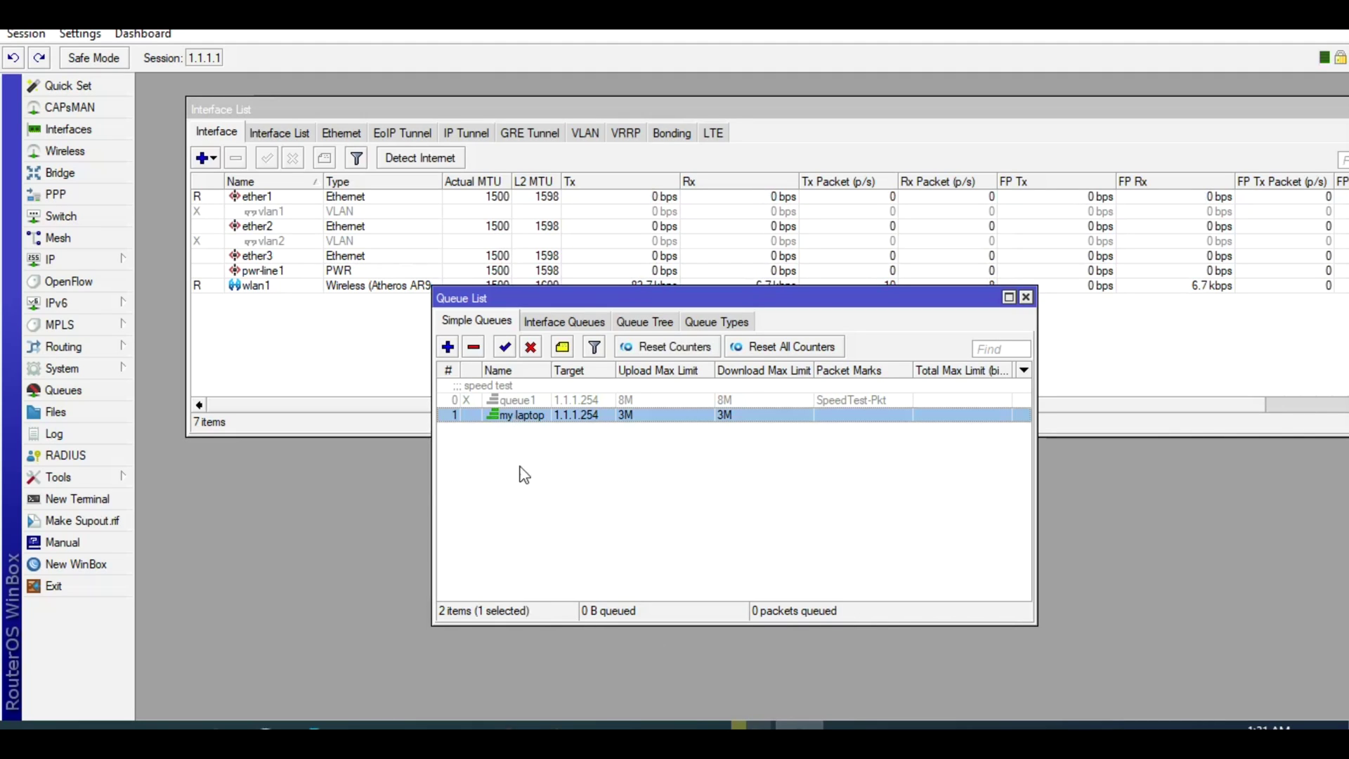
pyautogui.click(523, 487)
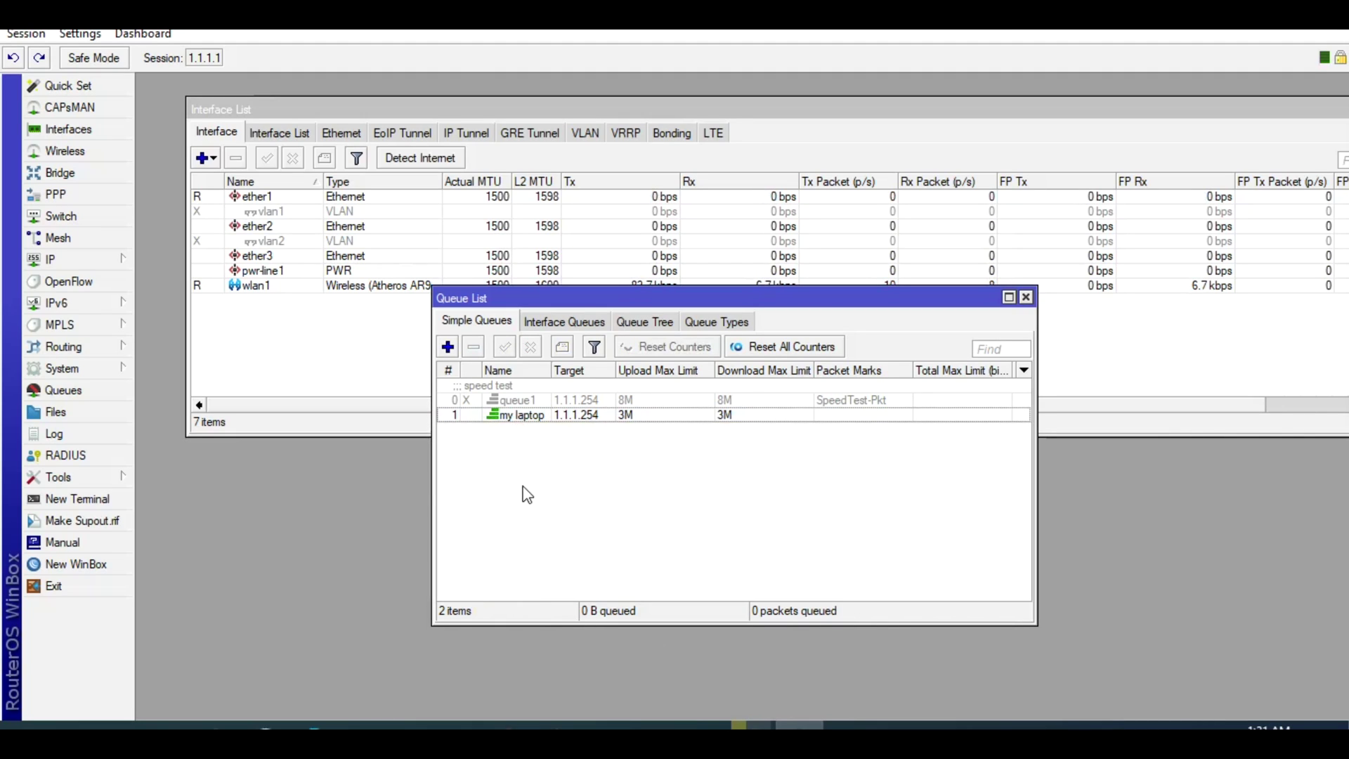
pyautogui.click(448, 347)
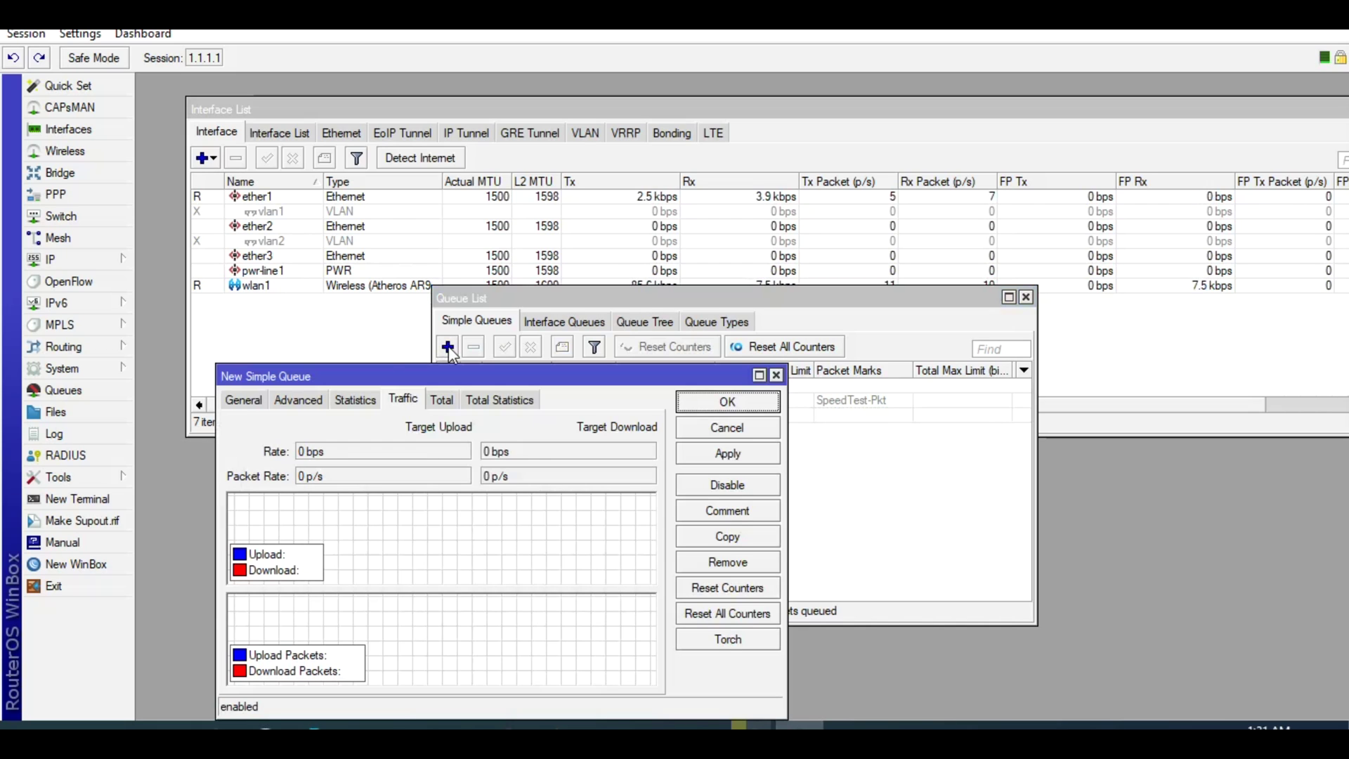
pyautogui.click(238, 402)
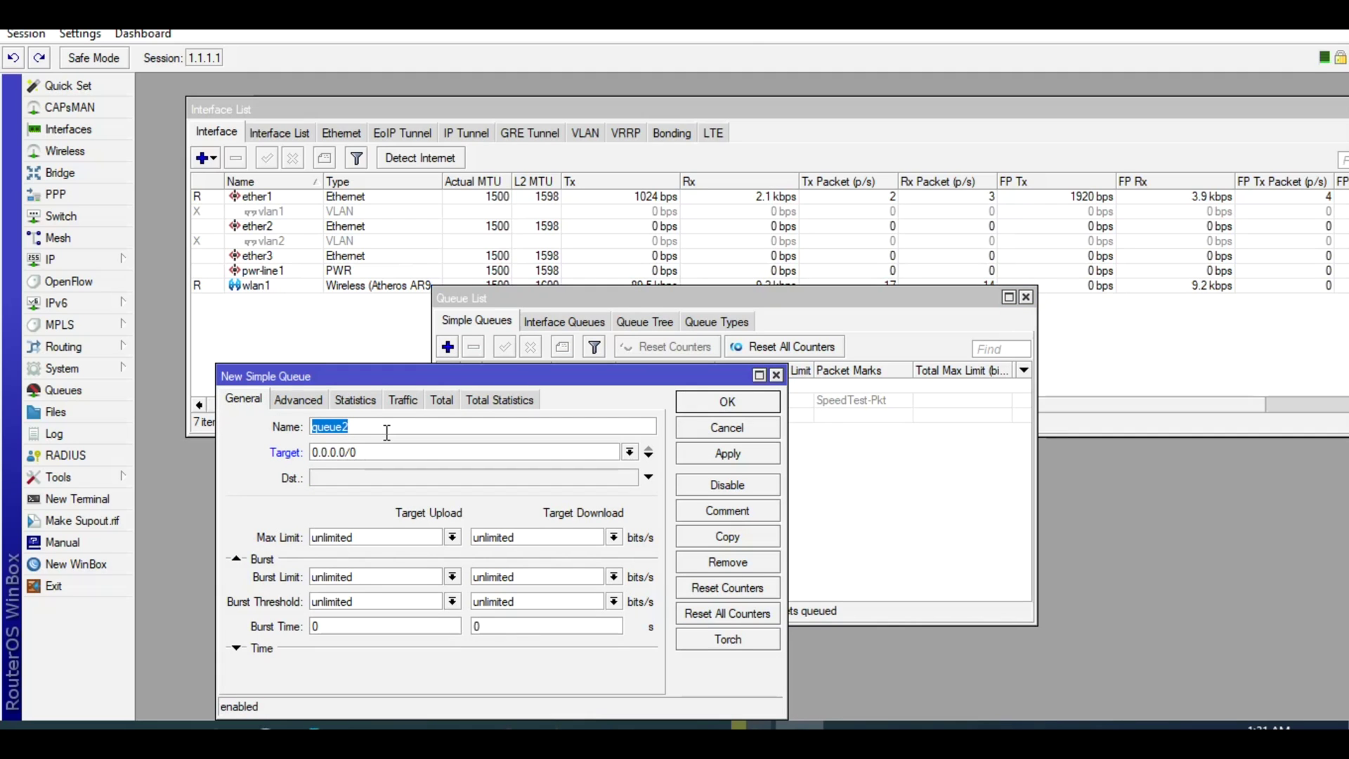
pyautogui.write('TCP')
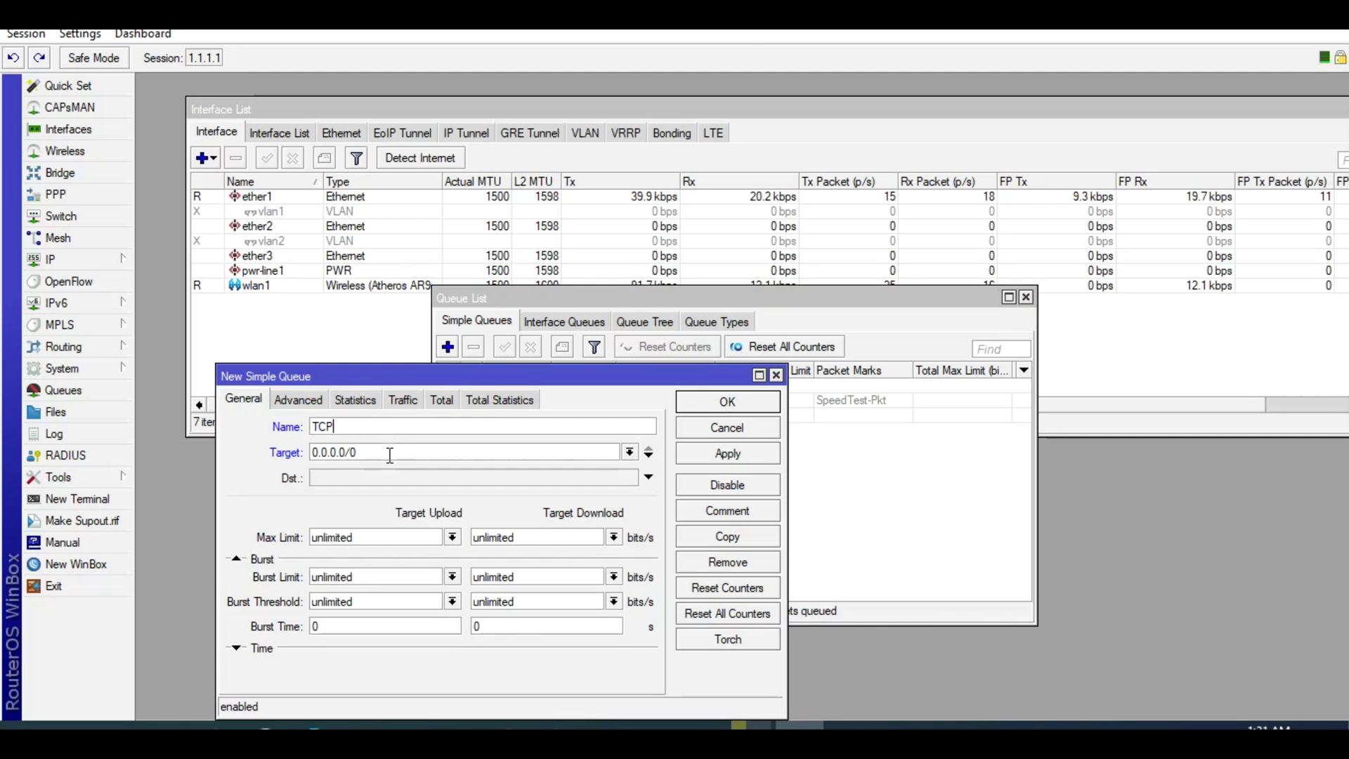
pyautogui.press('Tab')
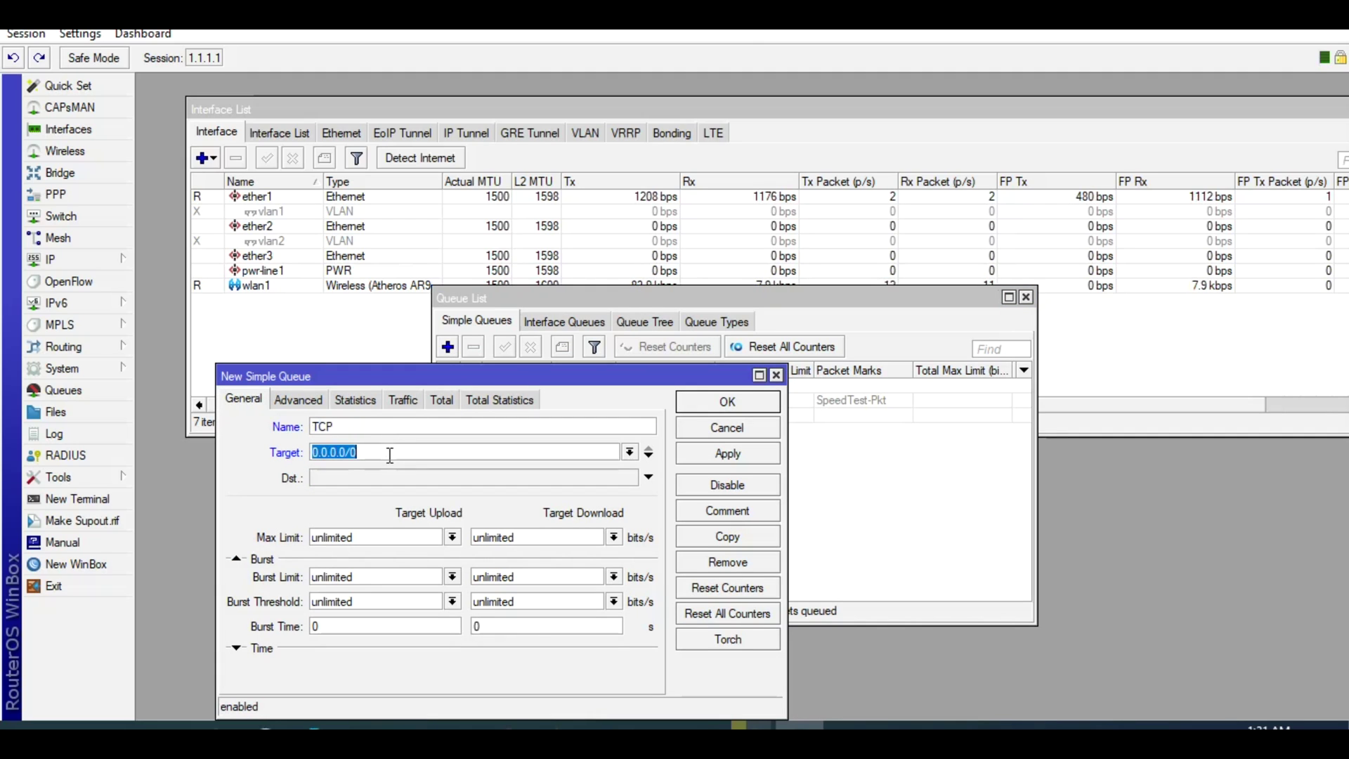
pyautogui.write('1.1.1.254')
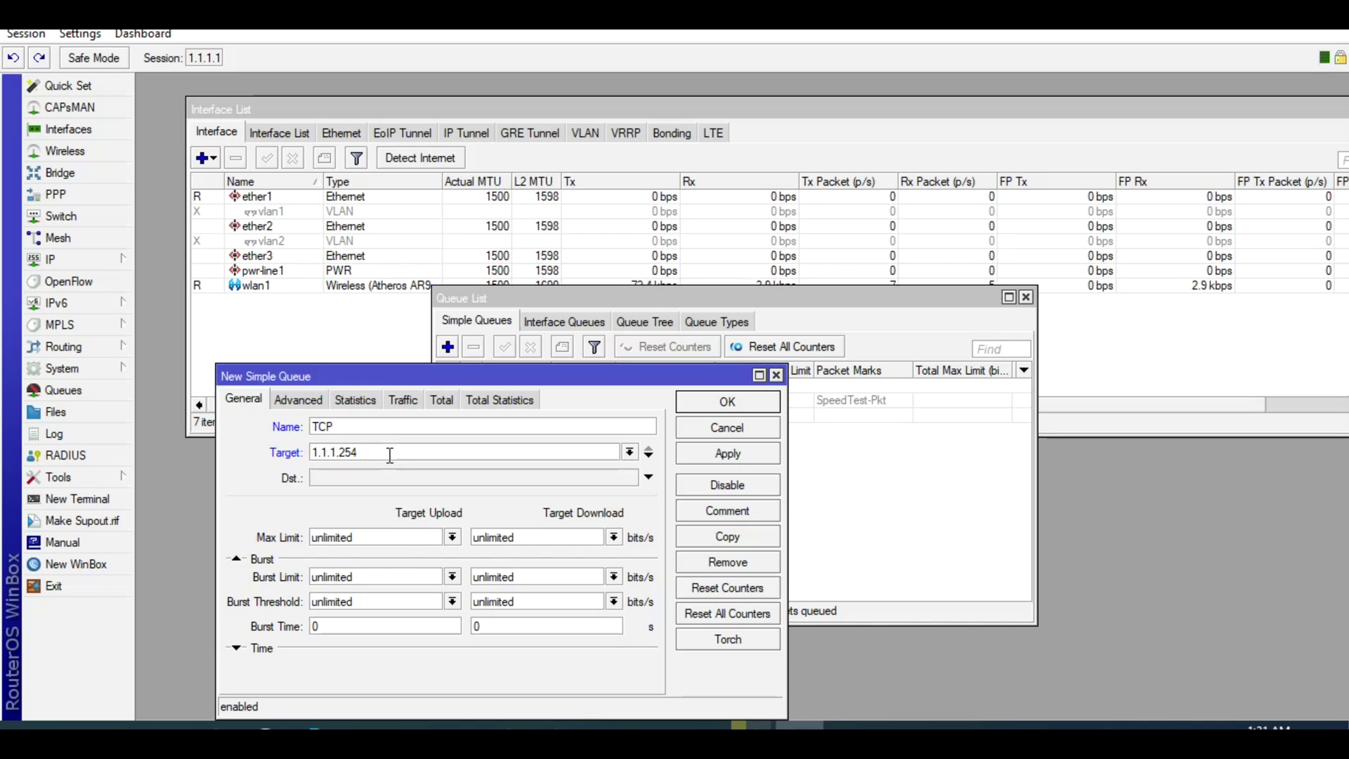
pyautogui.doubleClick(390, 453)
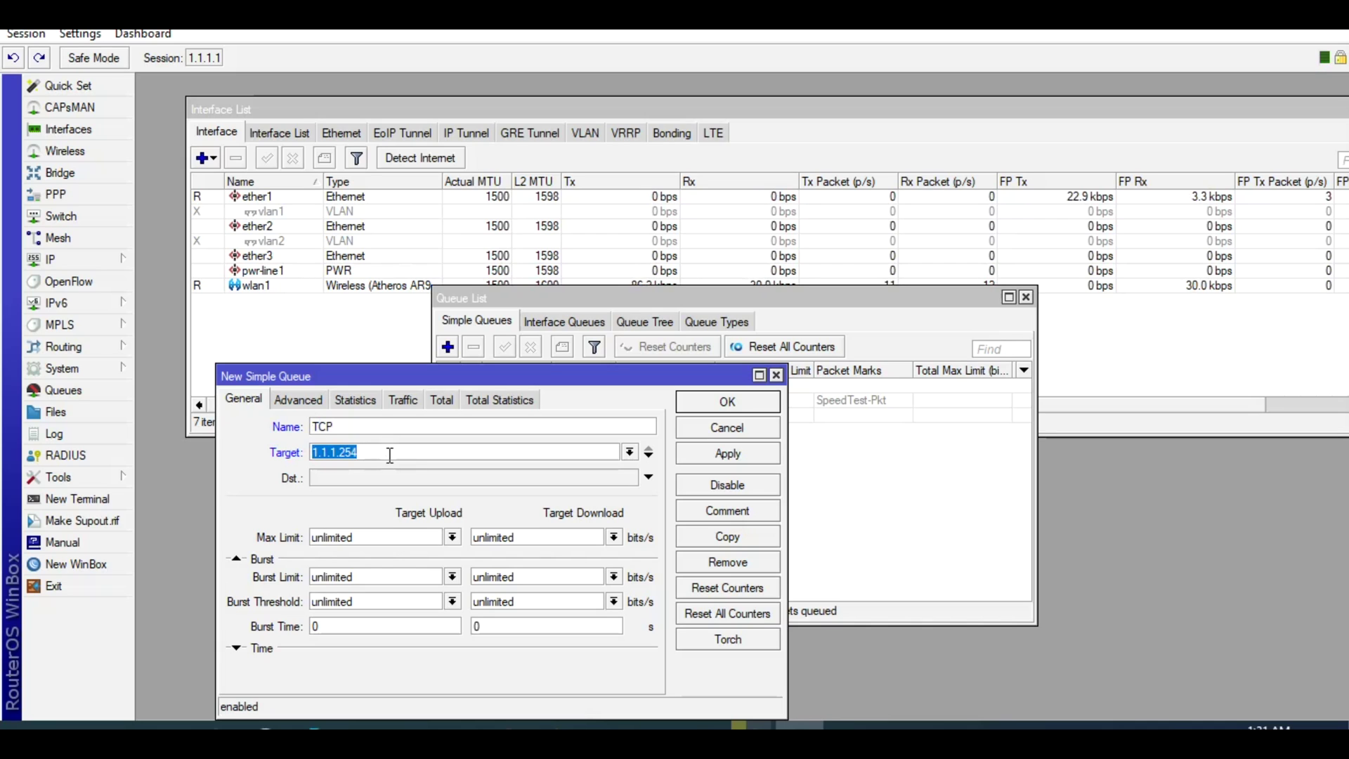
# Set the TCP queue's upload and download max limits to 2M each
pyautogui.click(454, 532)
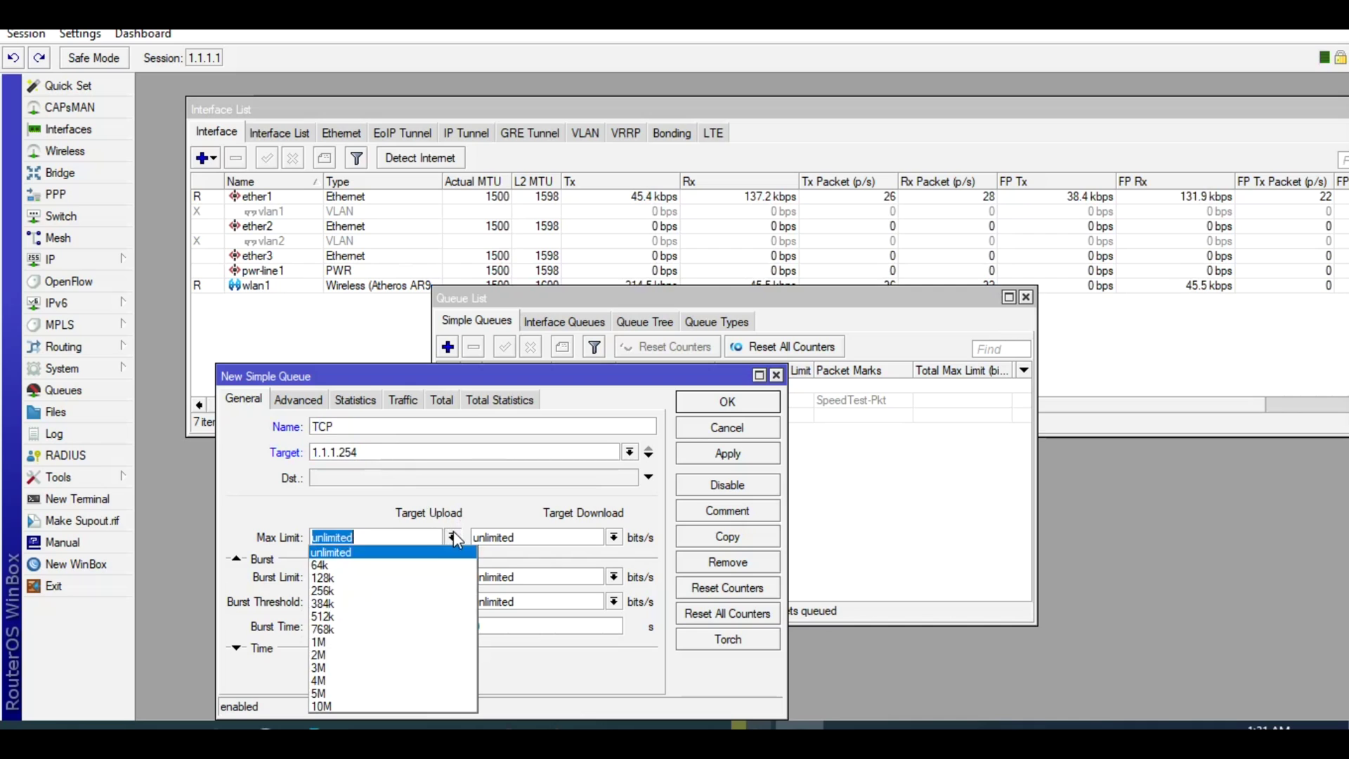
pyautogui.click(394, 655)
pyautogui.click(614, 537)
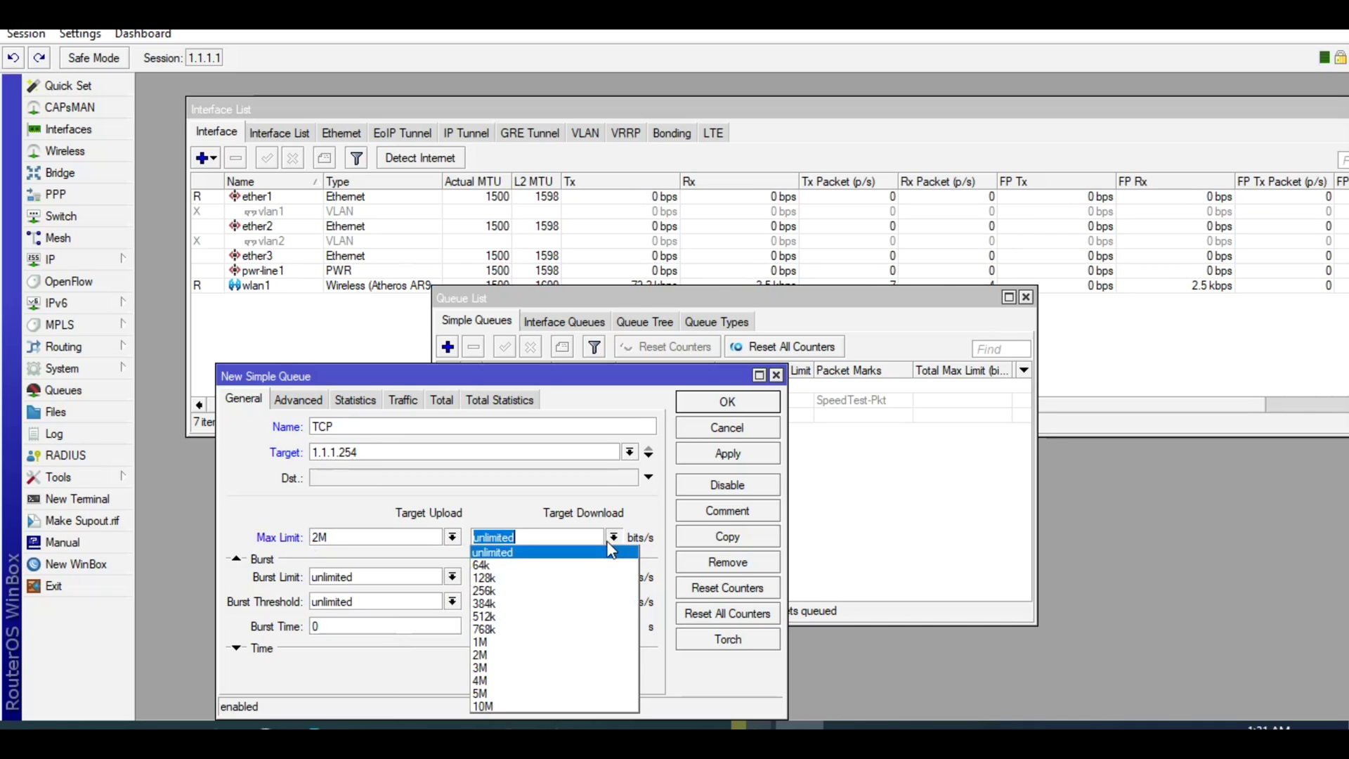
pyautogui.click(520, 656)
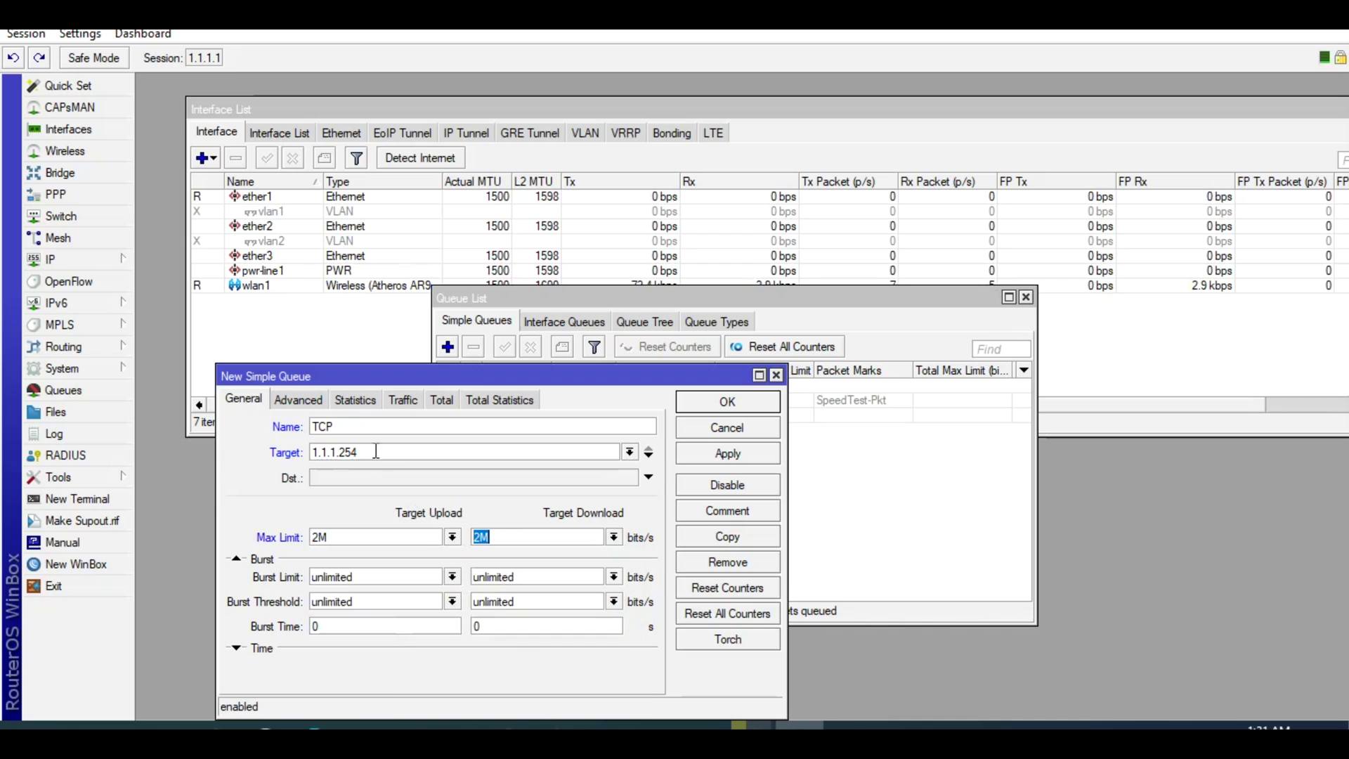
# Assign packet mark TCP-PKT and parent my laptop to the TCP queue, and save it
pyautogui.click(299, 401)
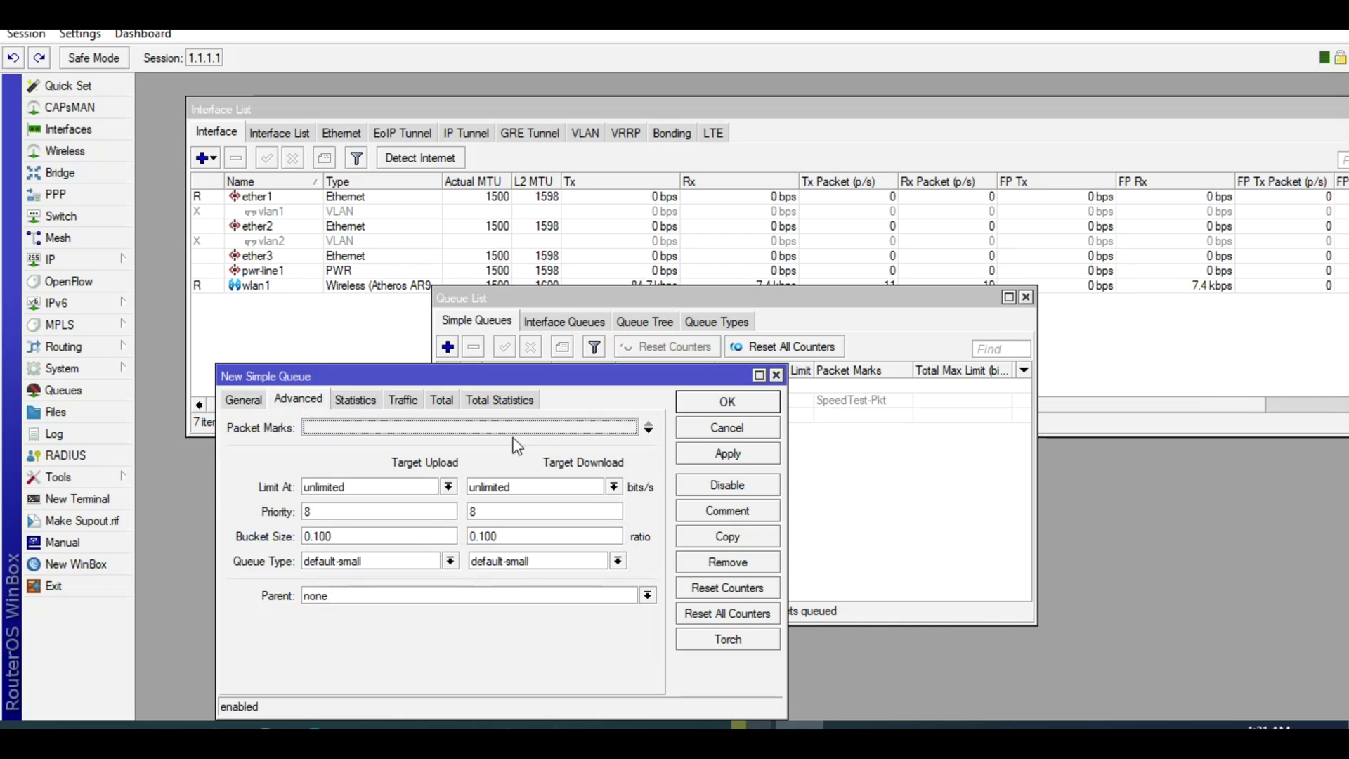
pyautogui.click(650, 429)
pyautogui.click(630, 428)
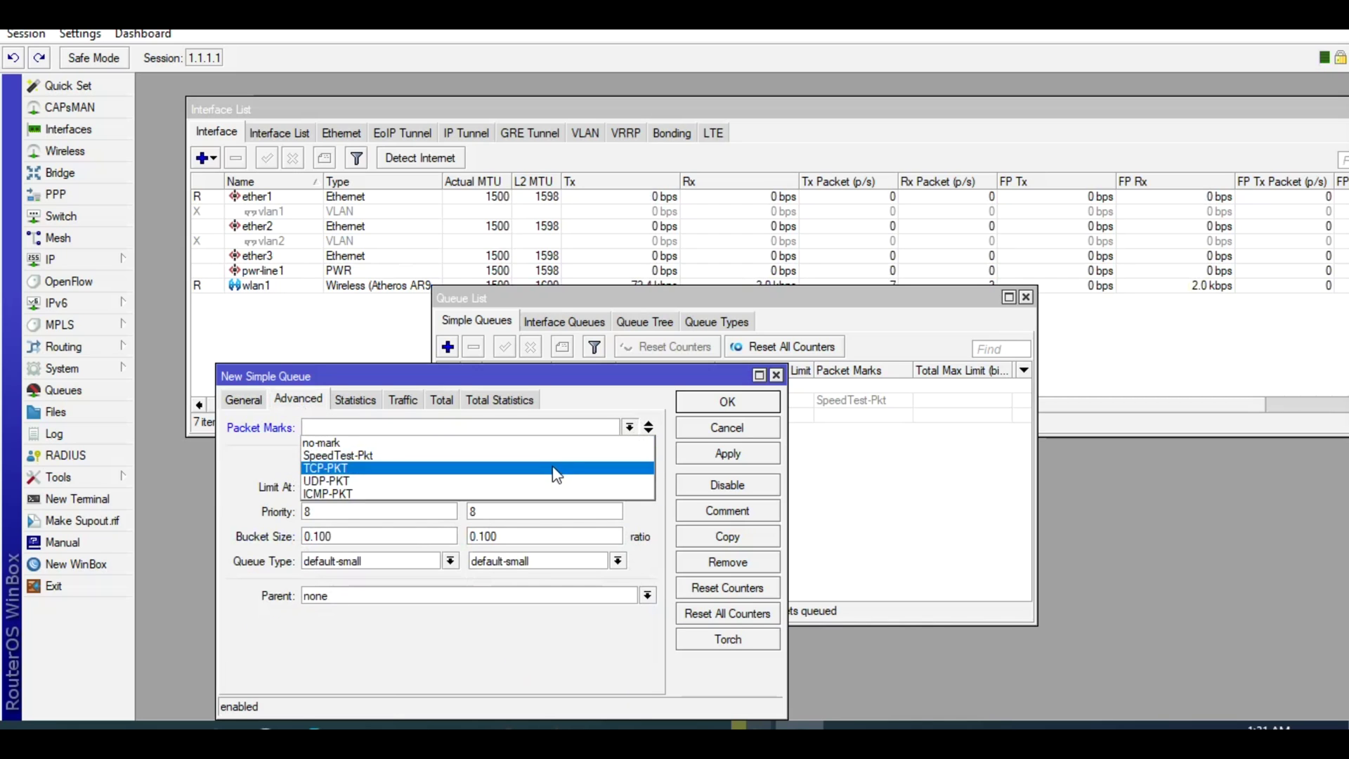
pyautogui.click(556, 468)
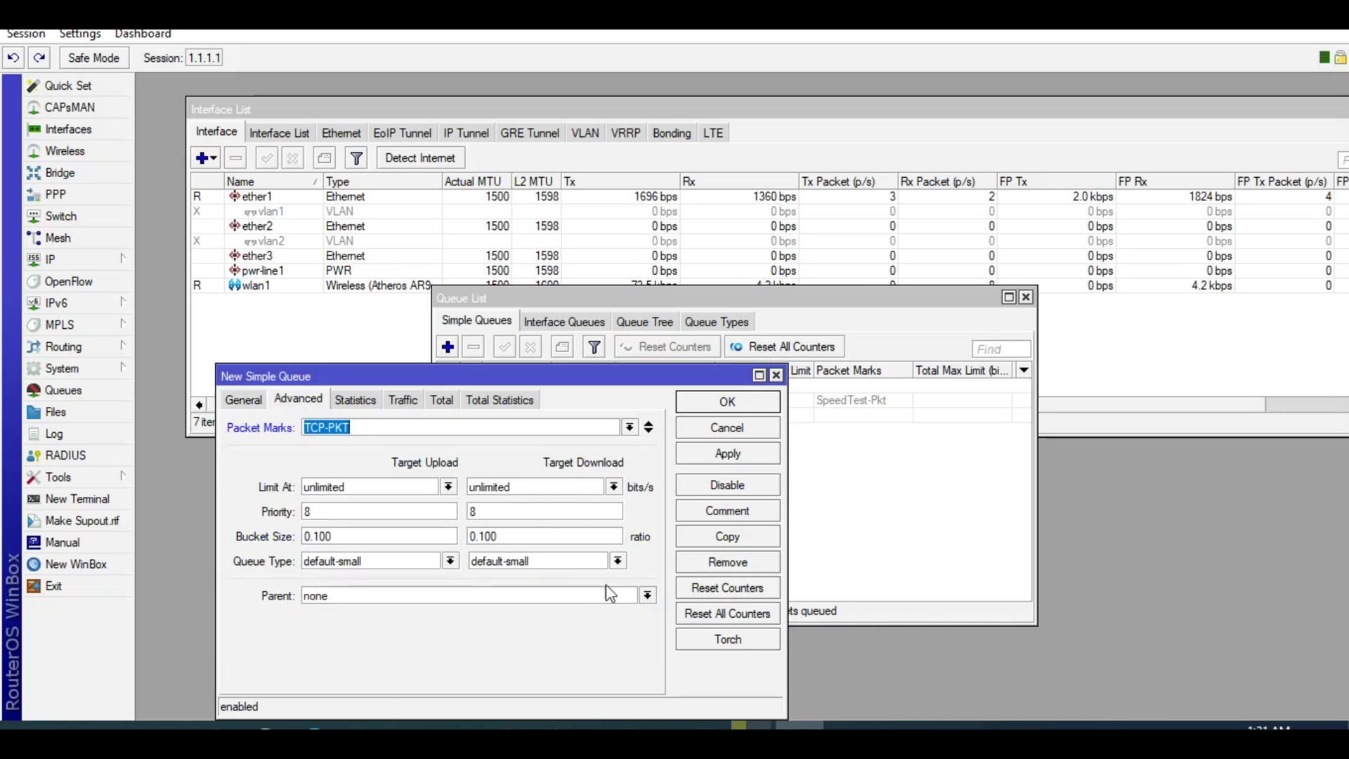
pyautogui.click(647, 596)
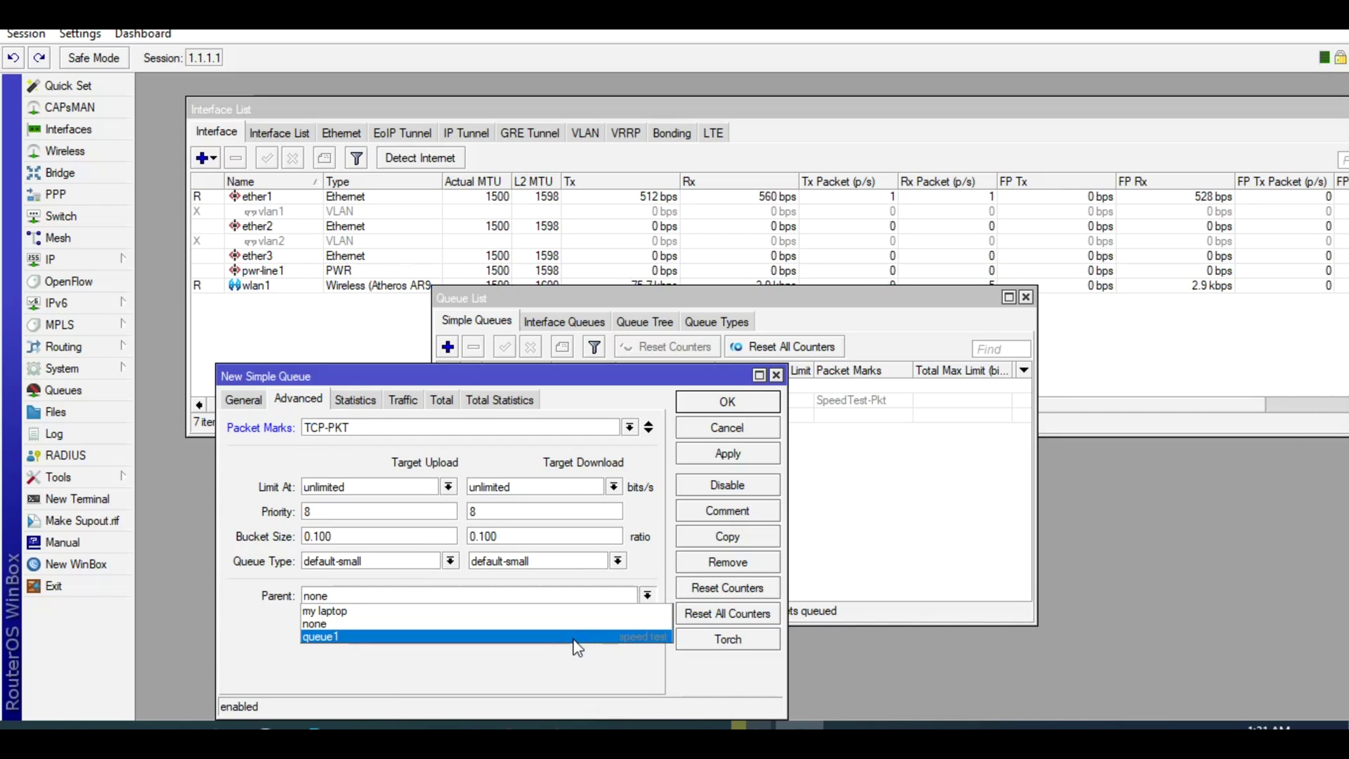
pyautogui.click(516, 611)
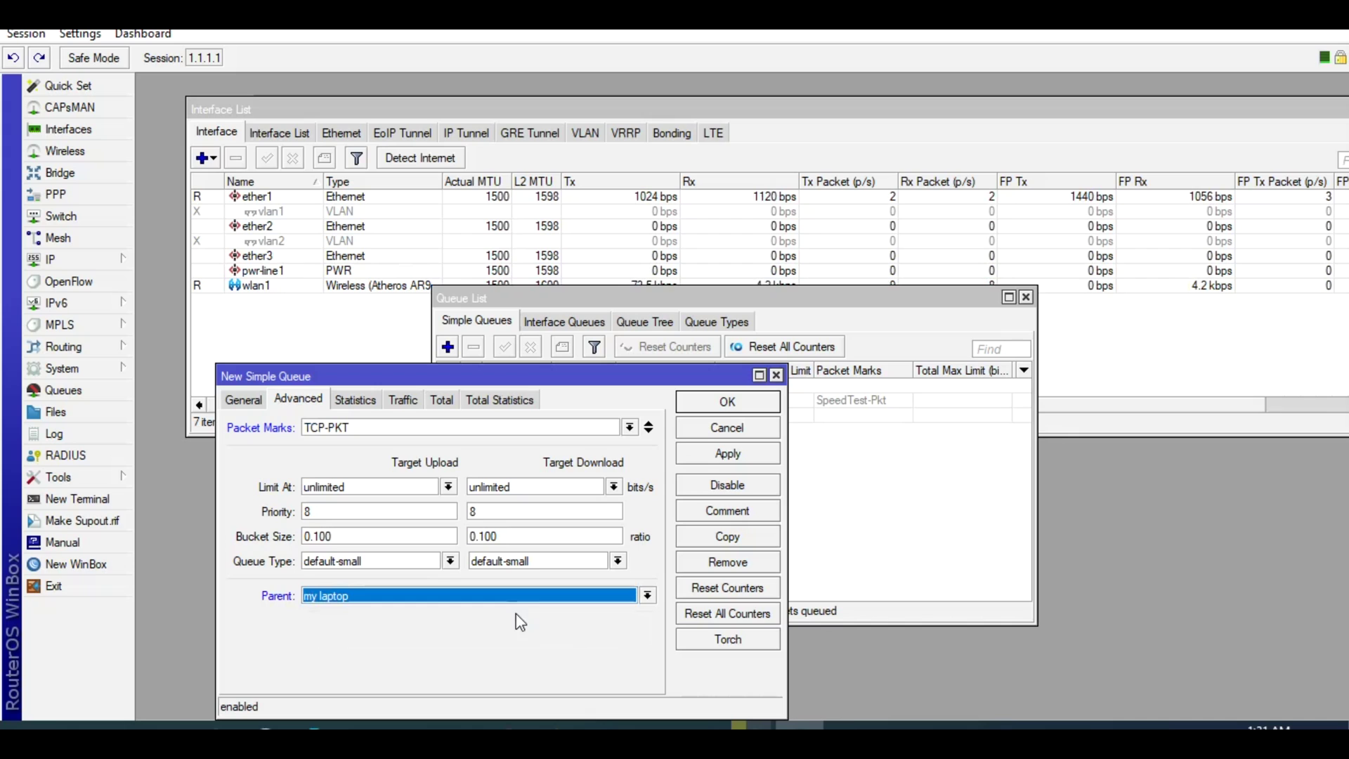
pyautogui.click(710, 454)
pyautogui.click(719, 403)
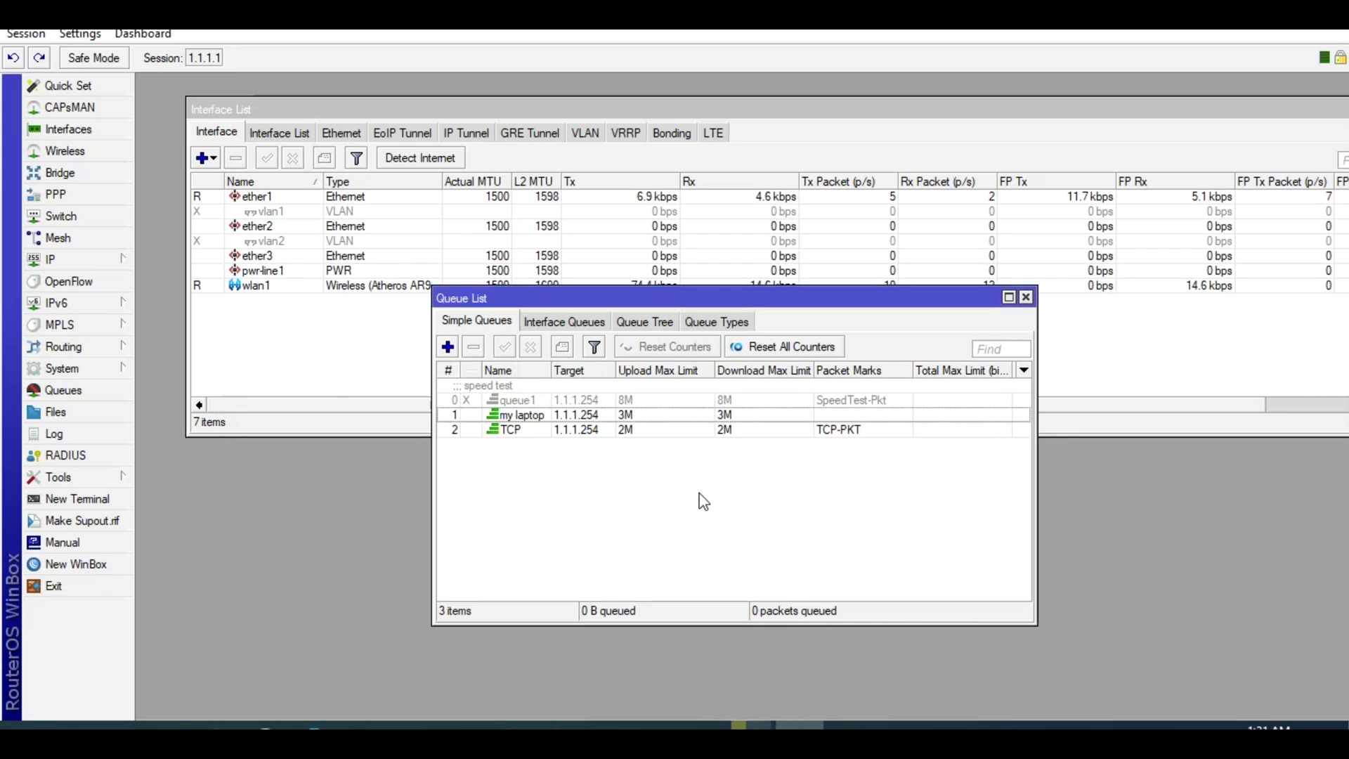
pyautogui.click(560, 430)
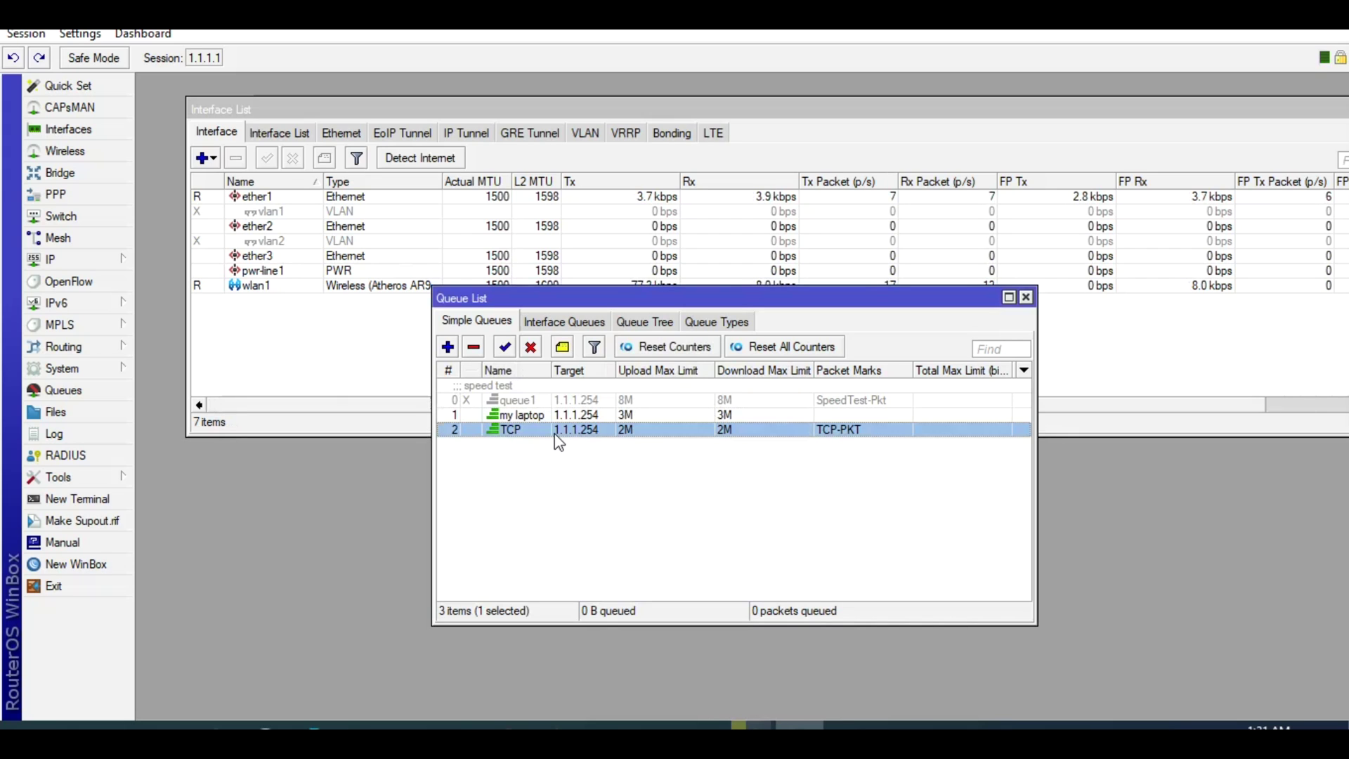
# Start another simple queue named UDP with target 1.1.1.254
pyautogui.click(448, 346)
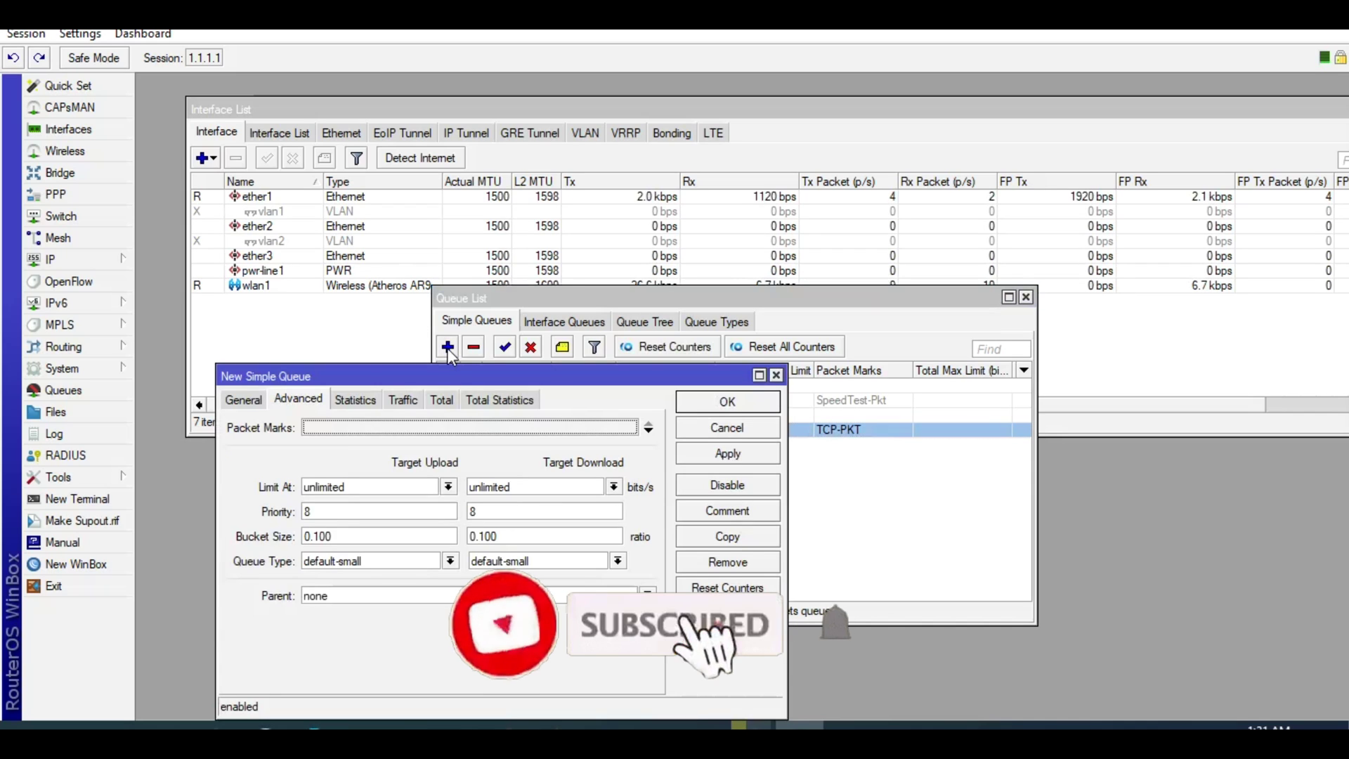
pyautogui.click(246, 401)
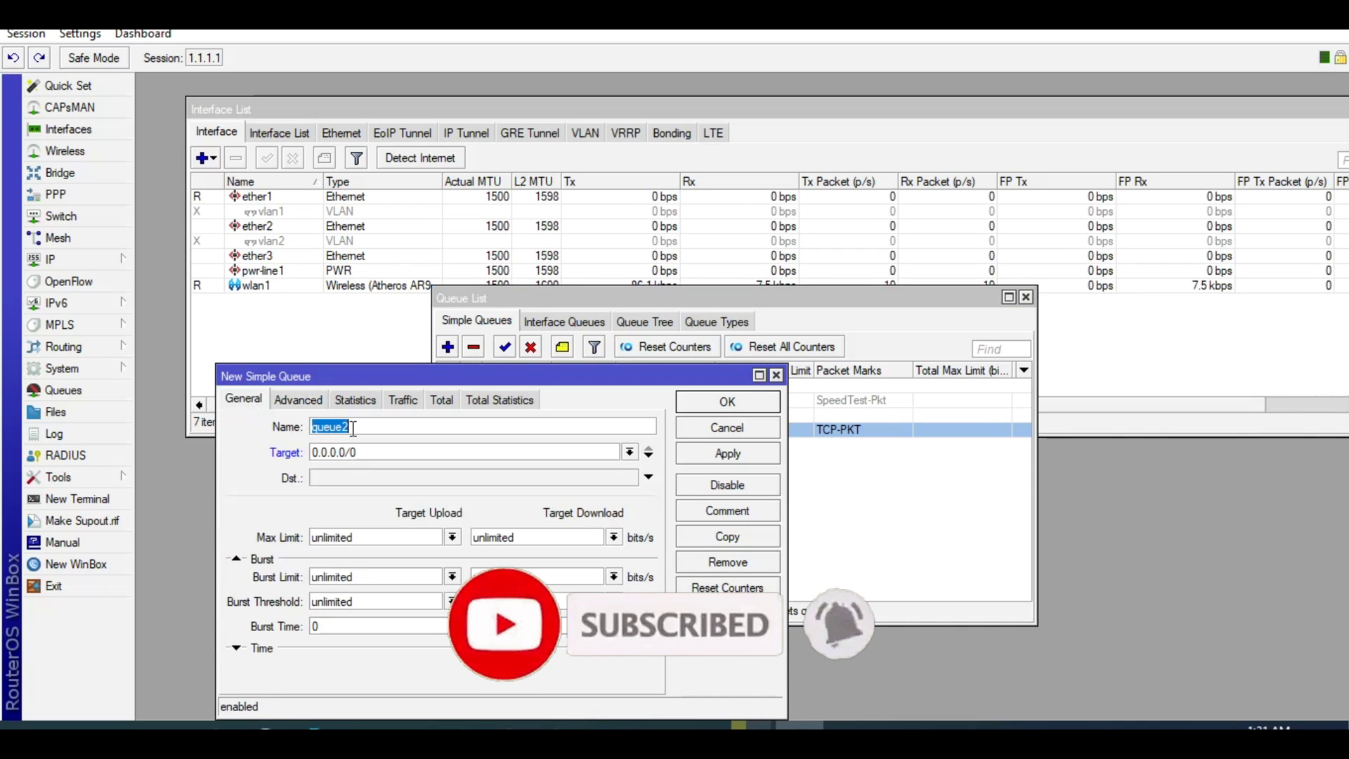
pyautogui.write('UDP')
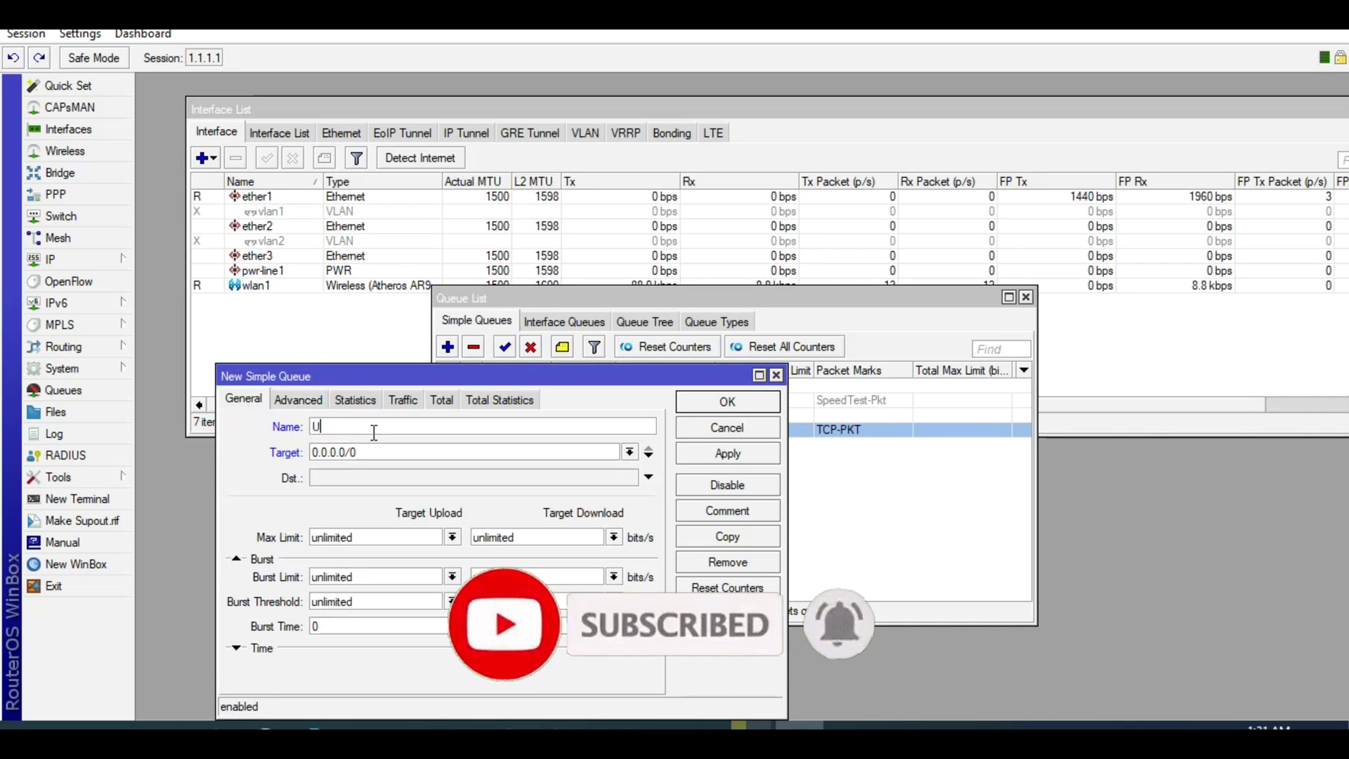
pyautogui.click(382, 452)
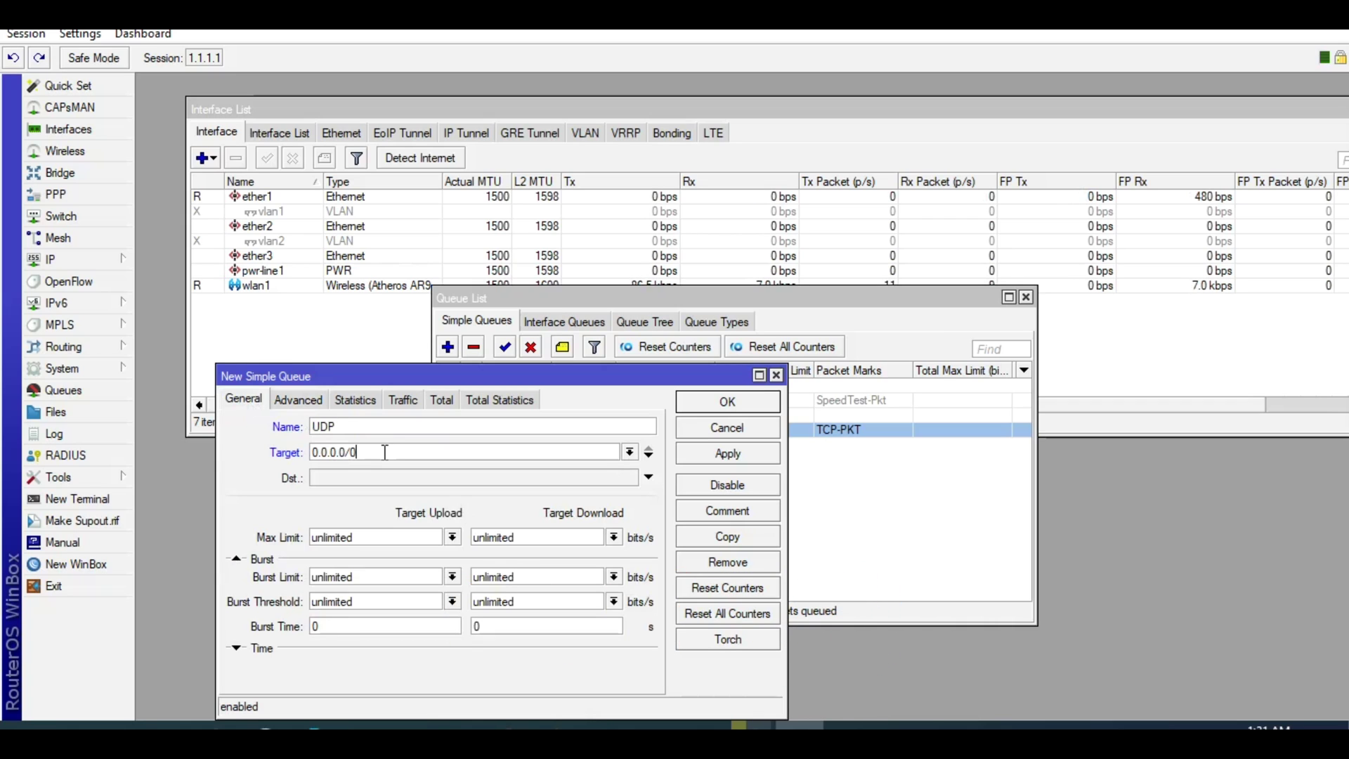
pyautogui.hotkey('ctrl', 'a')
pyautogui.write('1.1.1.254')
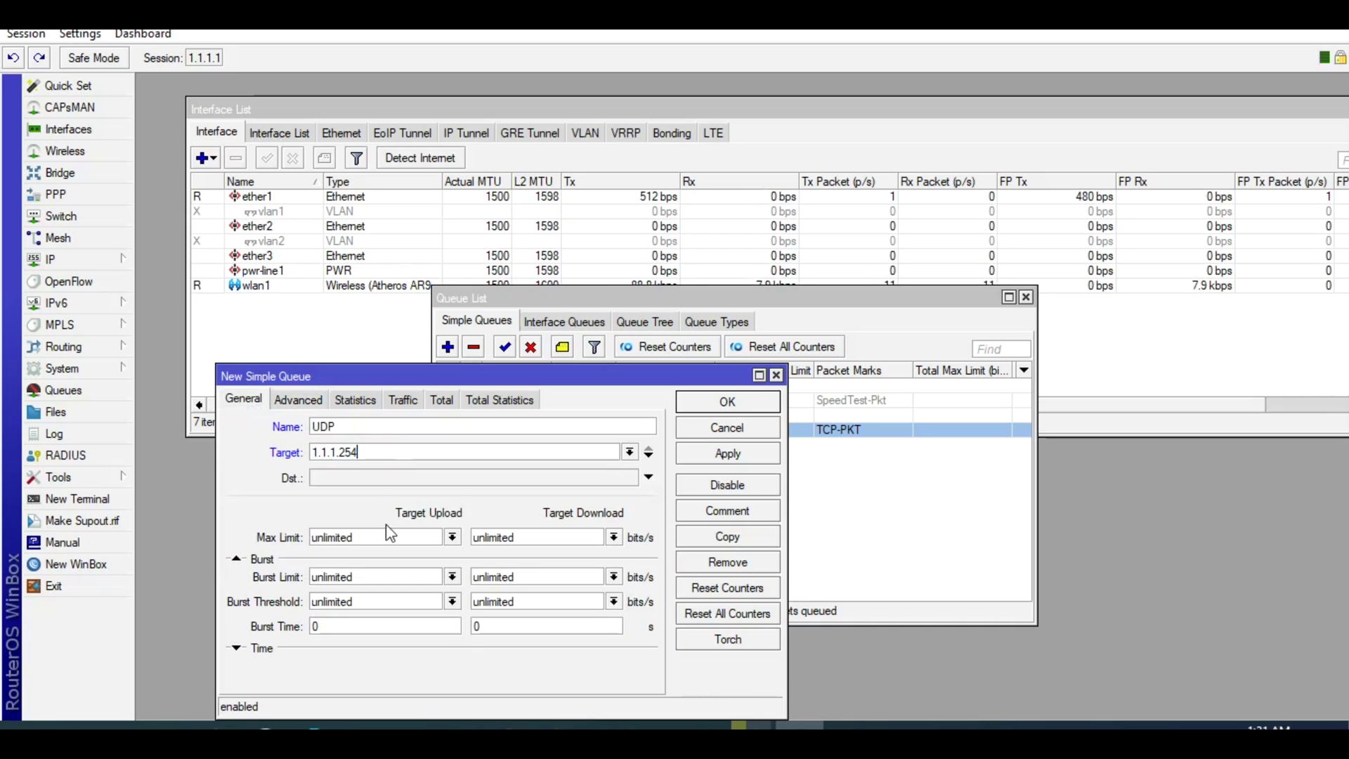
# Set the UDP queue's upload and download max limits to 2M each
pyautogui.click(451, 536)
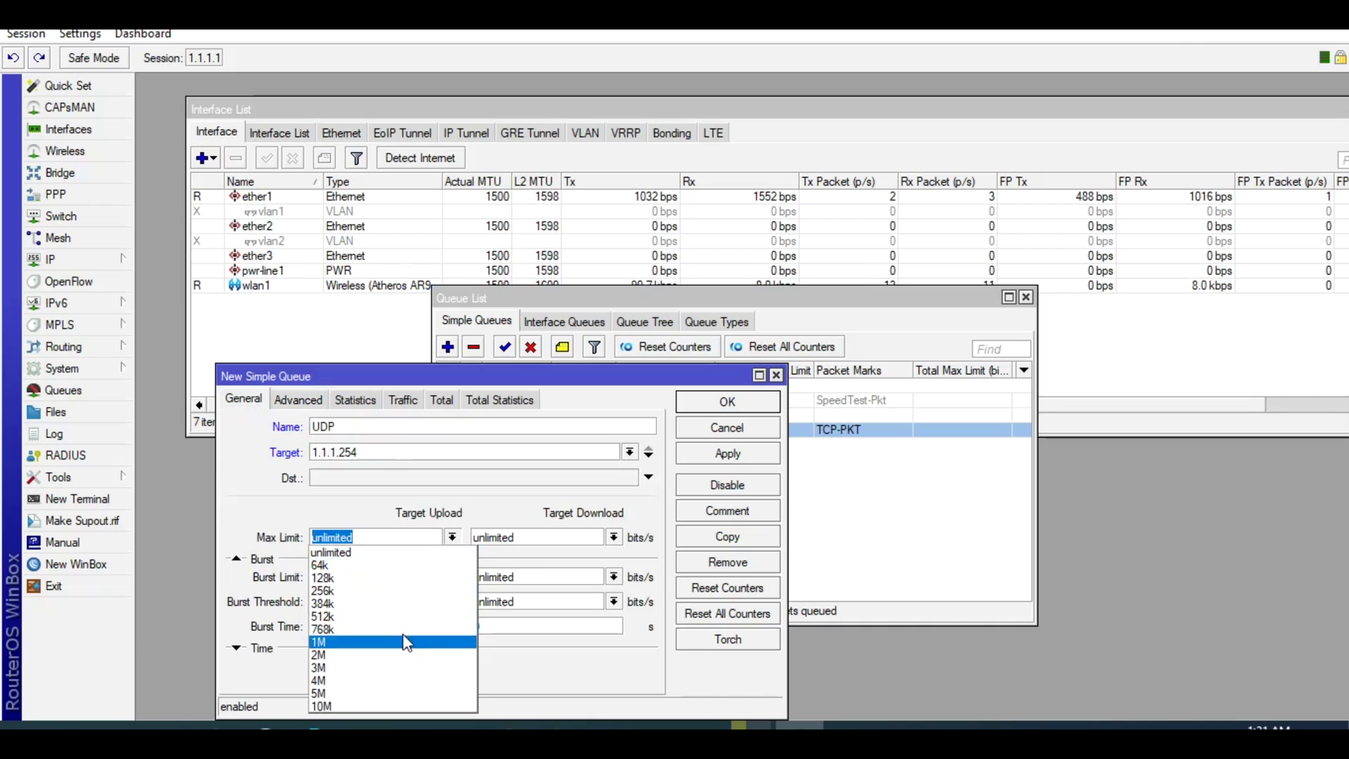
pyautogui.click(402, 654)
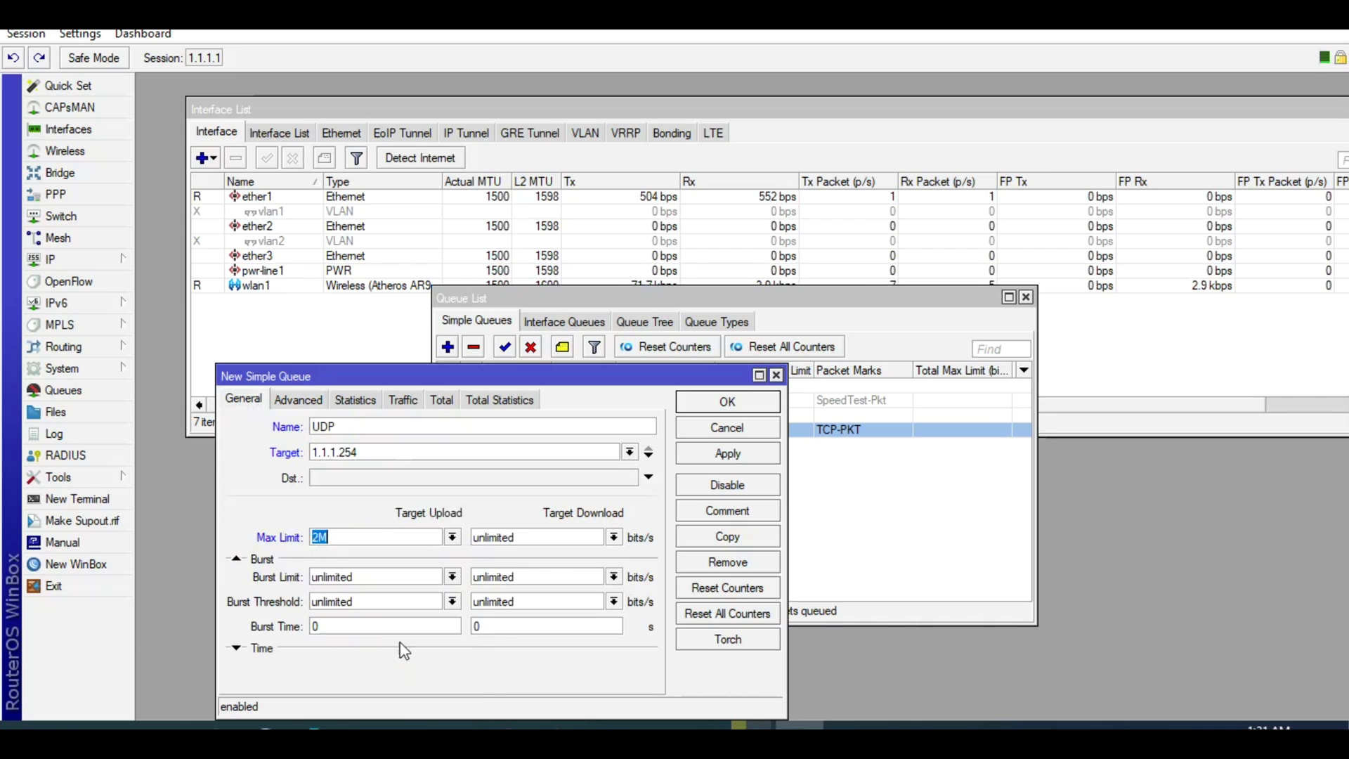
pyautogui.click(614, 537)
pyautogui.click(521, 656)
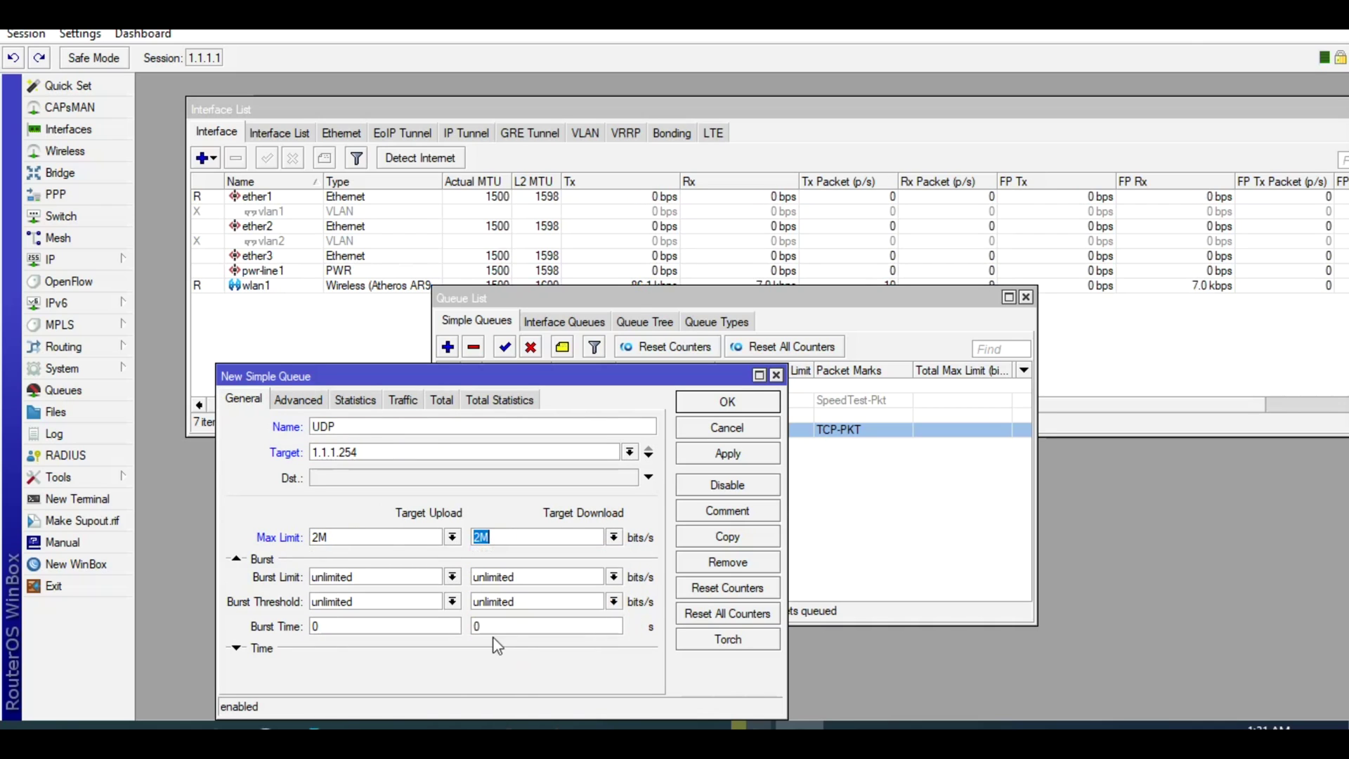
# Assign packet mark UDP-PKT and parent my laptop to the UDP queue, and save it
pyautogui.click(288, 402)
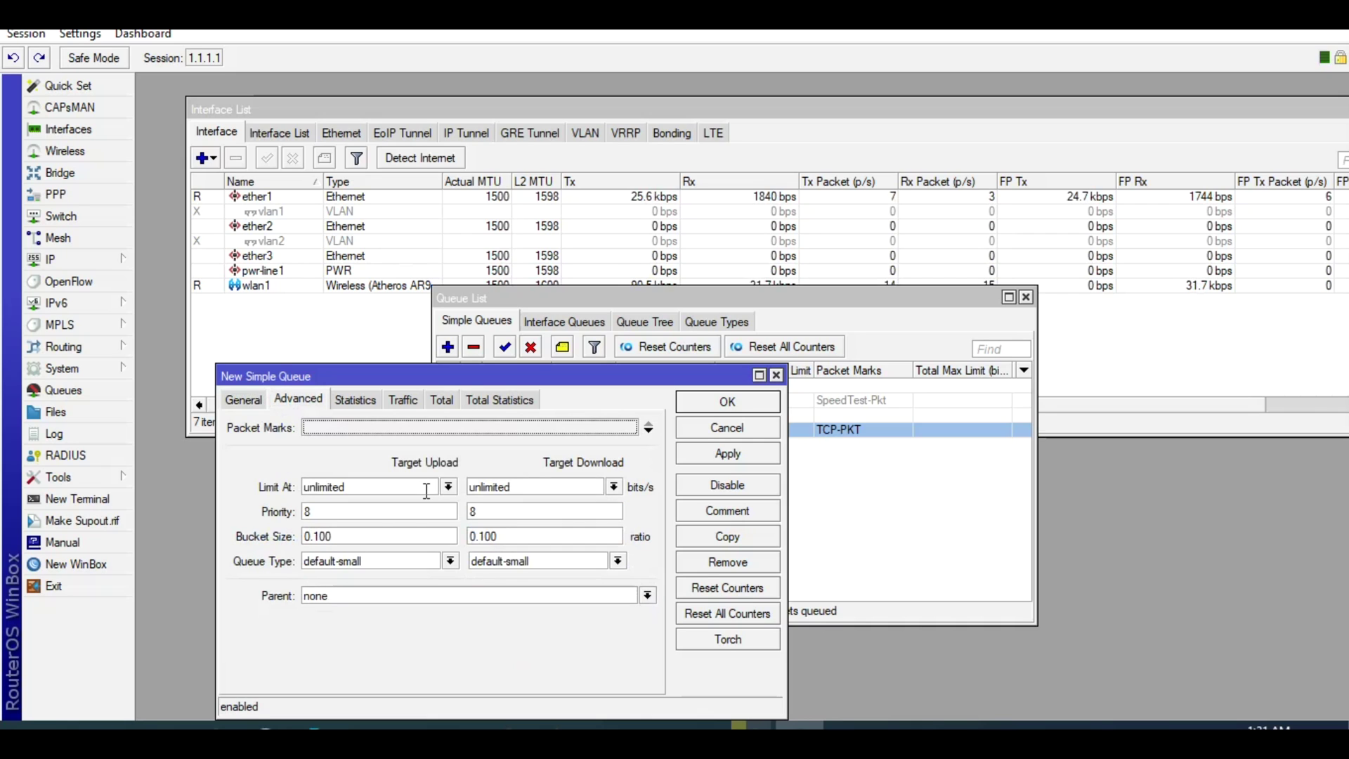
pyautogui.click(380, 430)
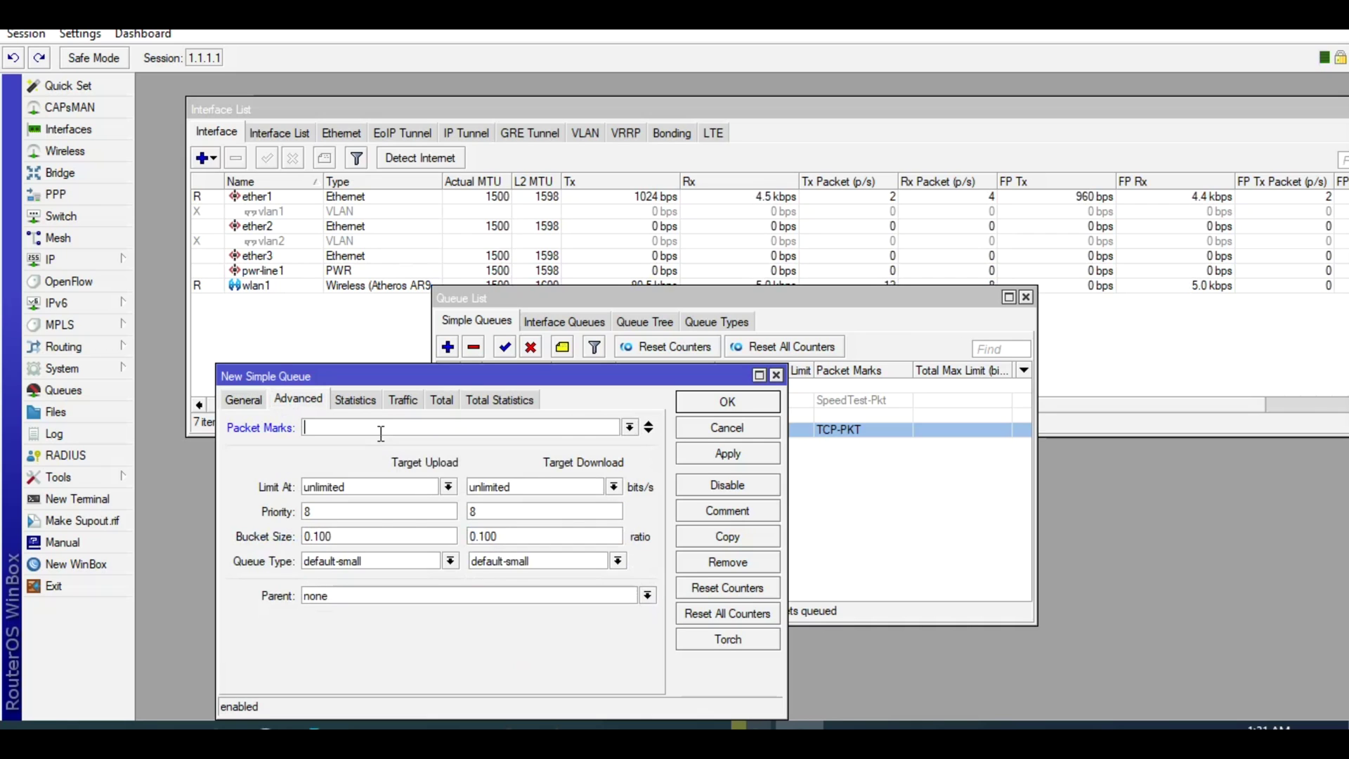
pyautogui.click(630, 428)
pyautogui.click(508, 482)
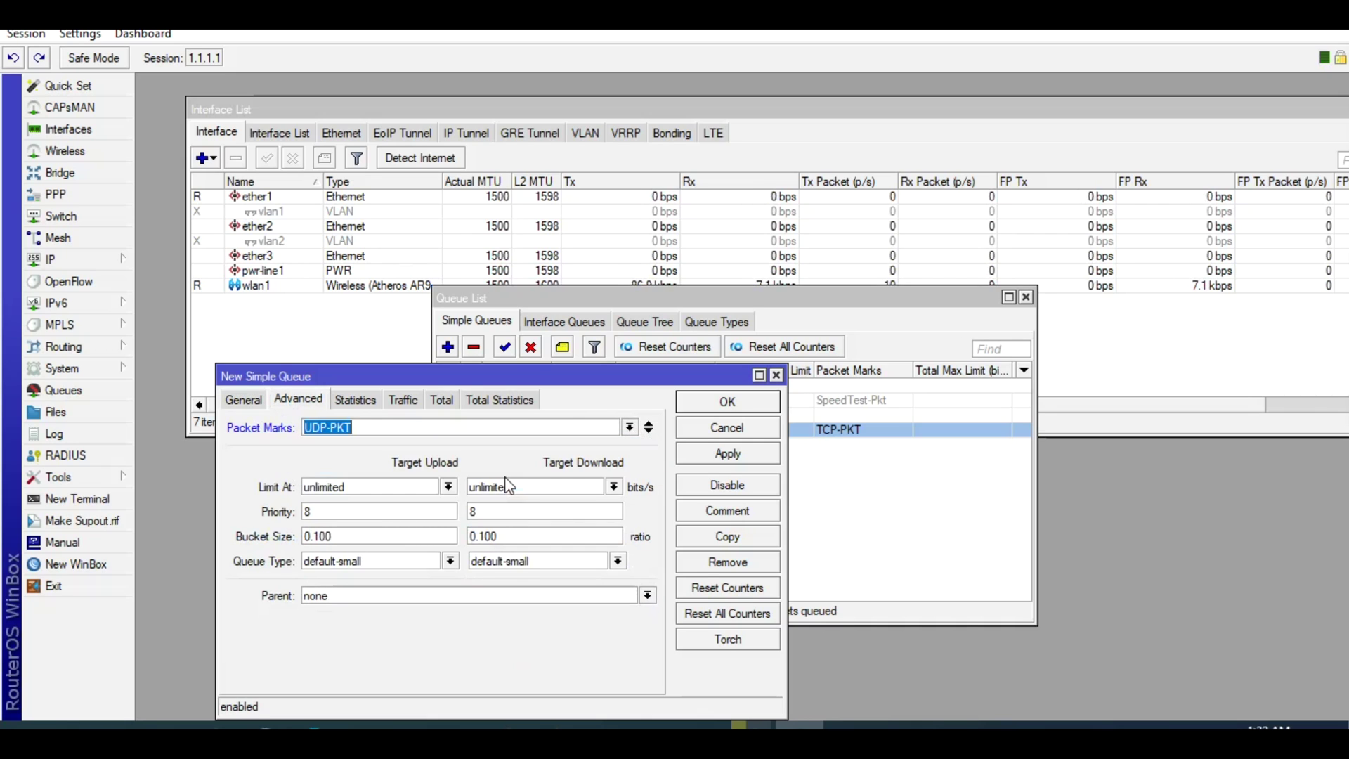
pyautogui.click(643, 597)
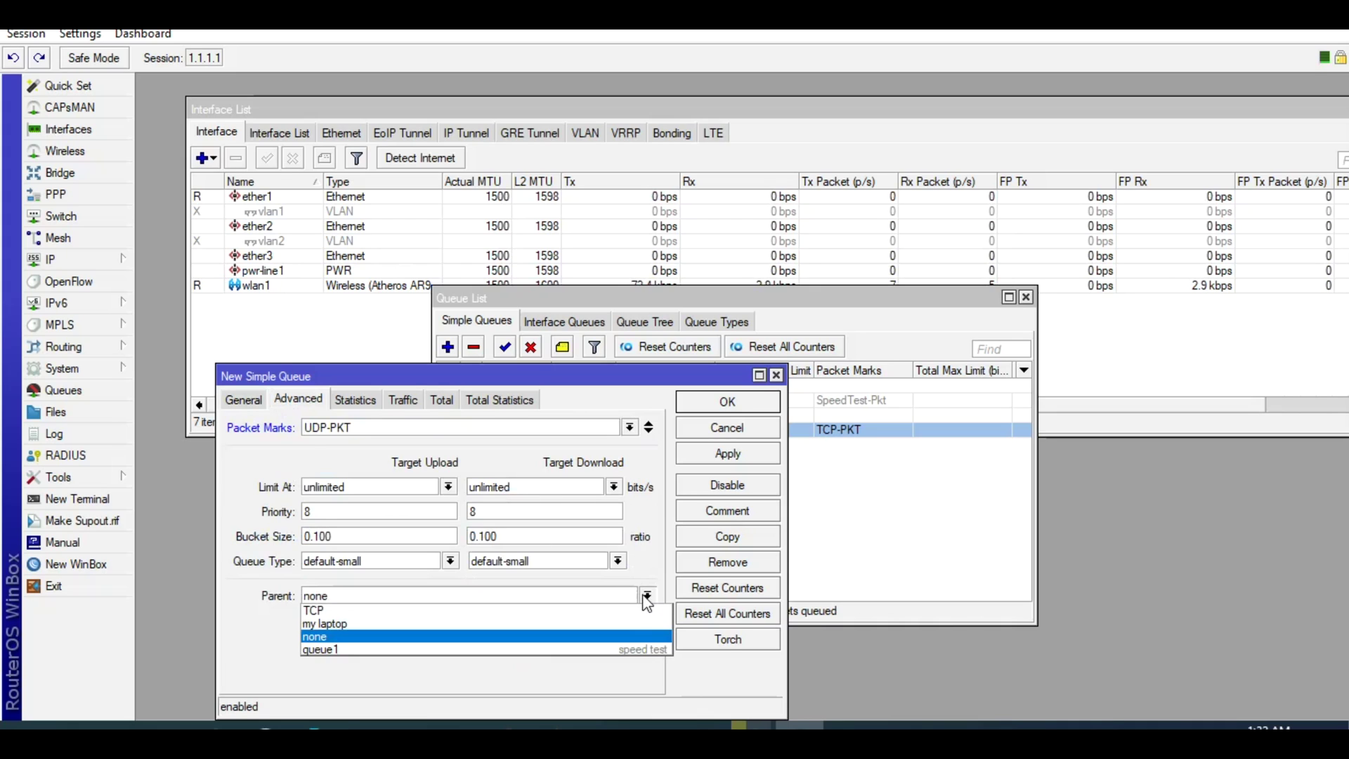
pyautogui.click(538, 624)
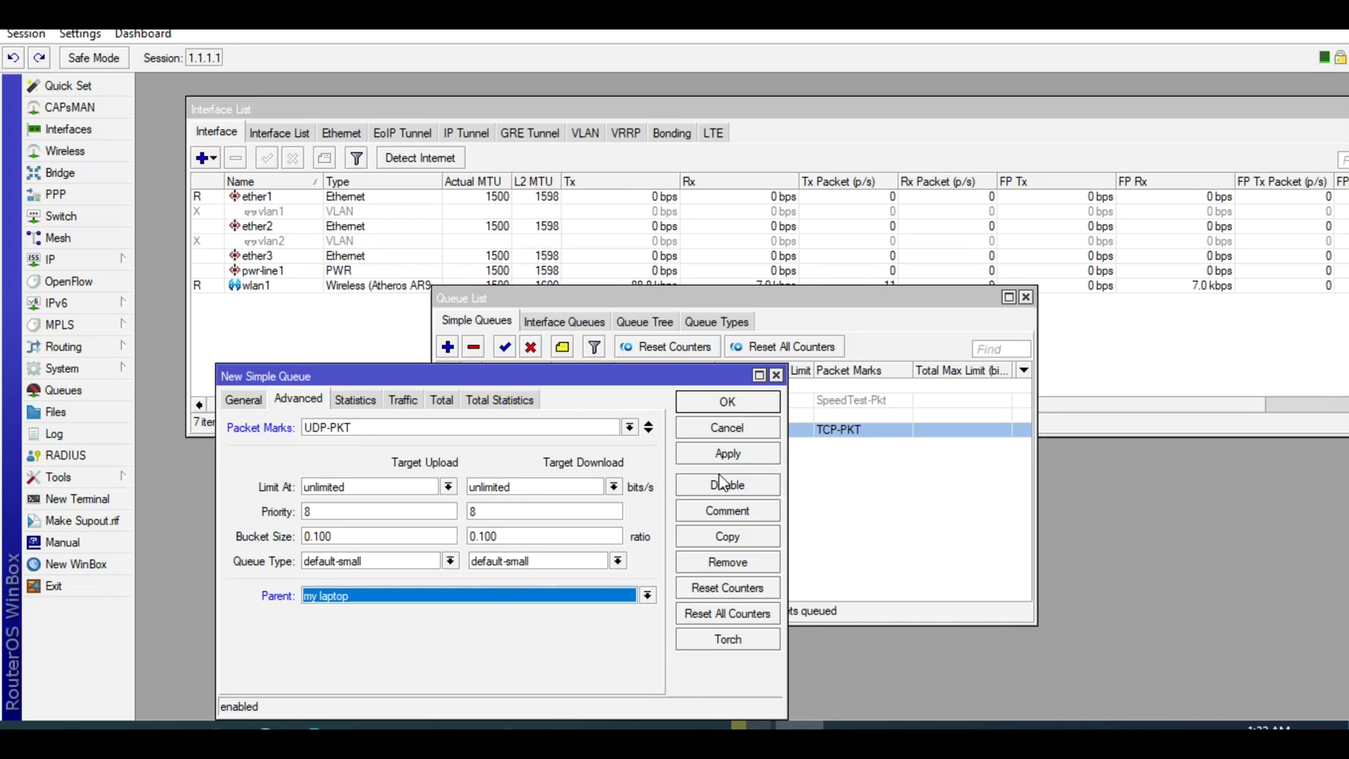
pyautogui.click(745, 452)
pyautogui.click(728, 402)
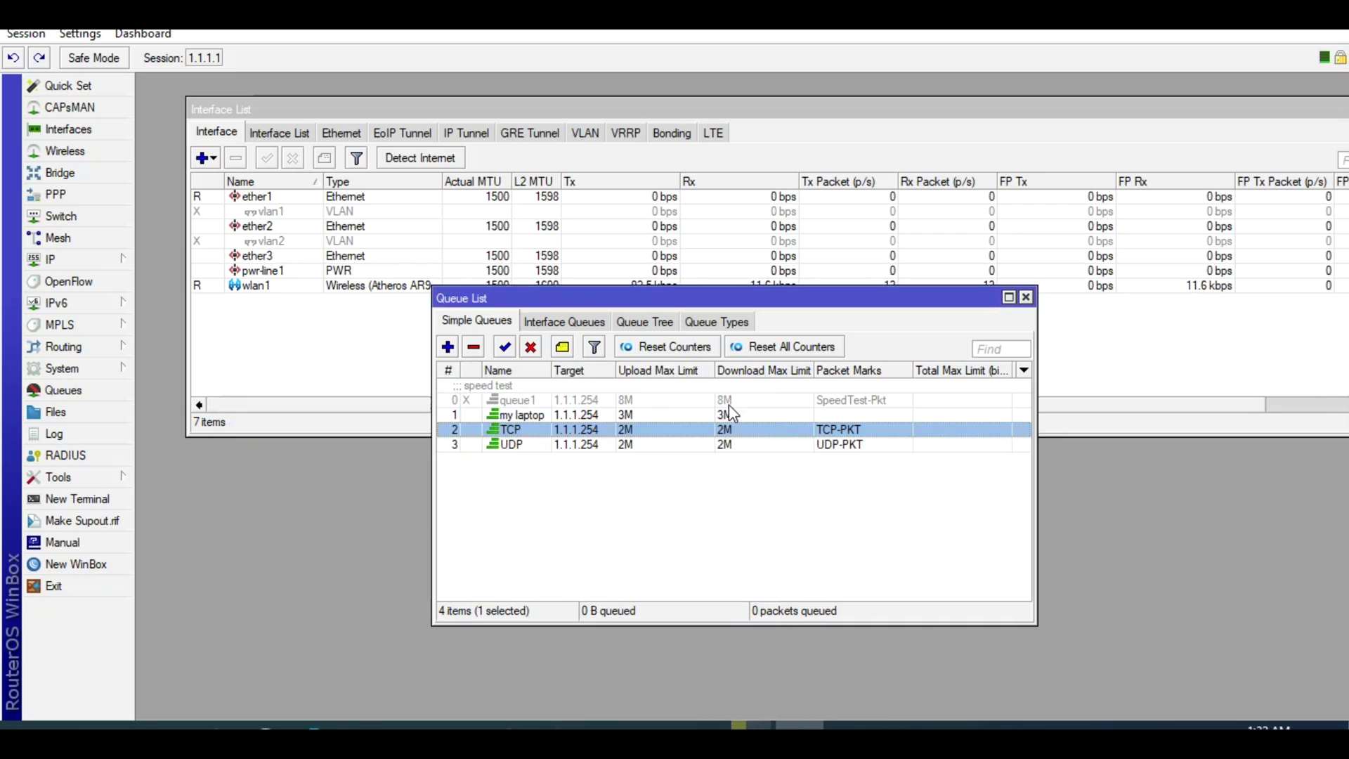
# Start another simple queue named ICMP with target 1.1.1.254
pyautogui.click(451, 348)
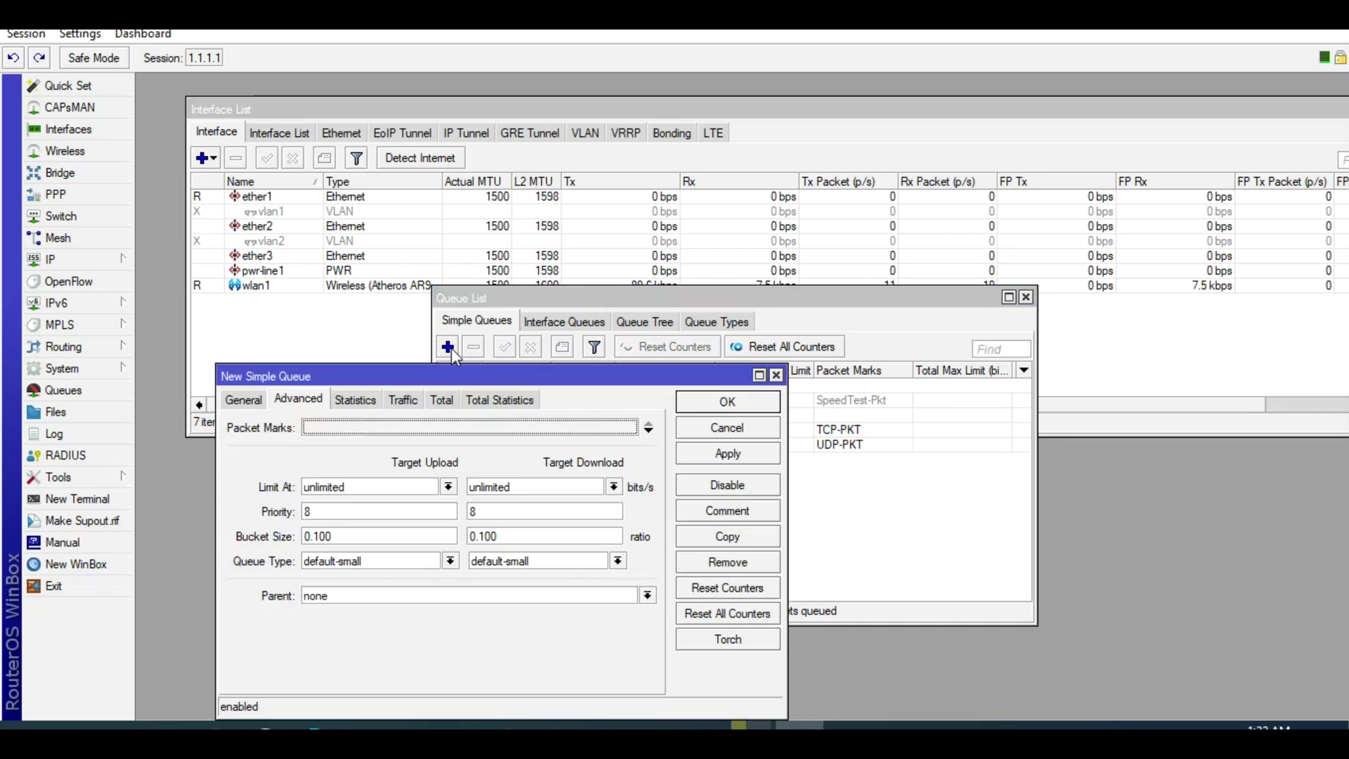
pyautogui.click(247, 402)
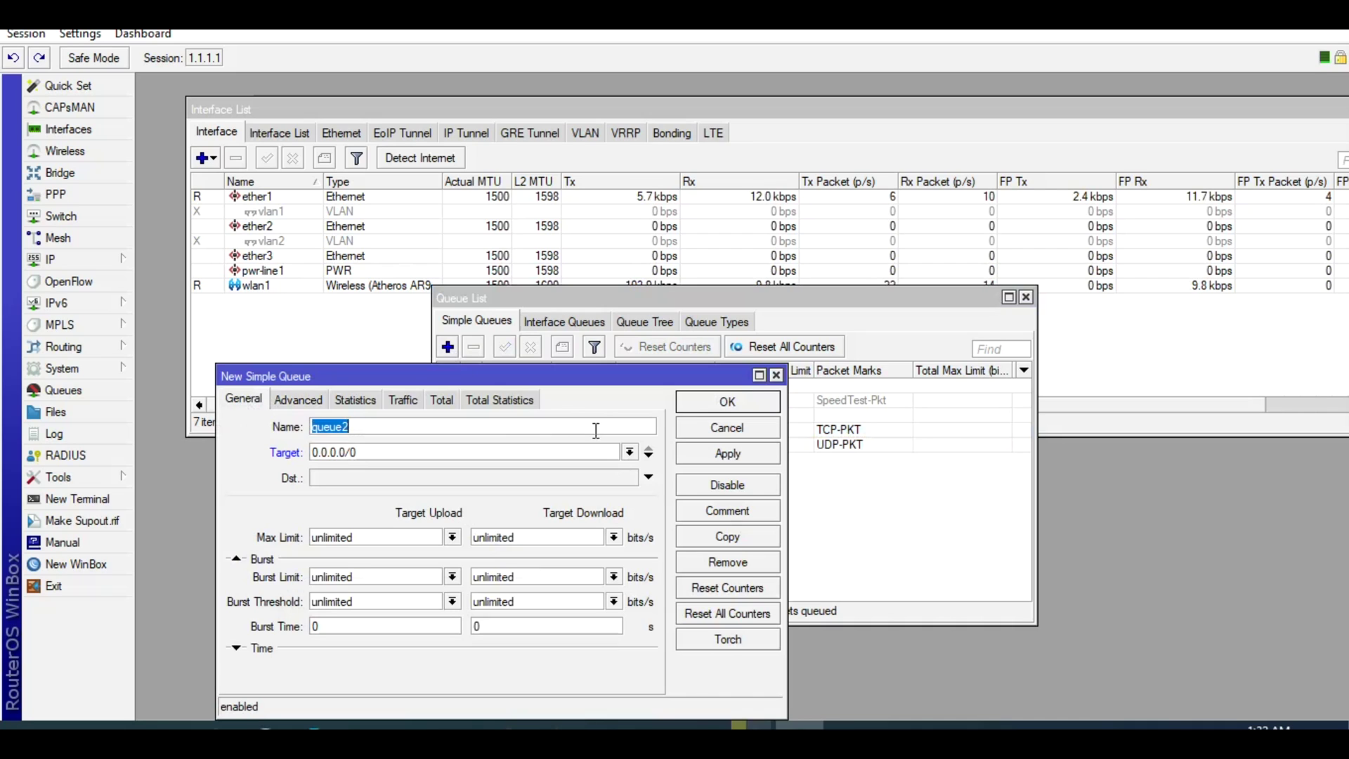
pyautogui.write('ICMP')
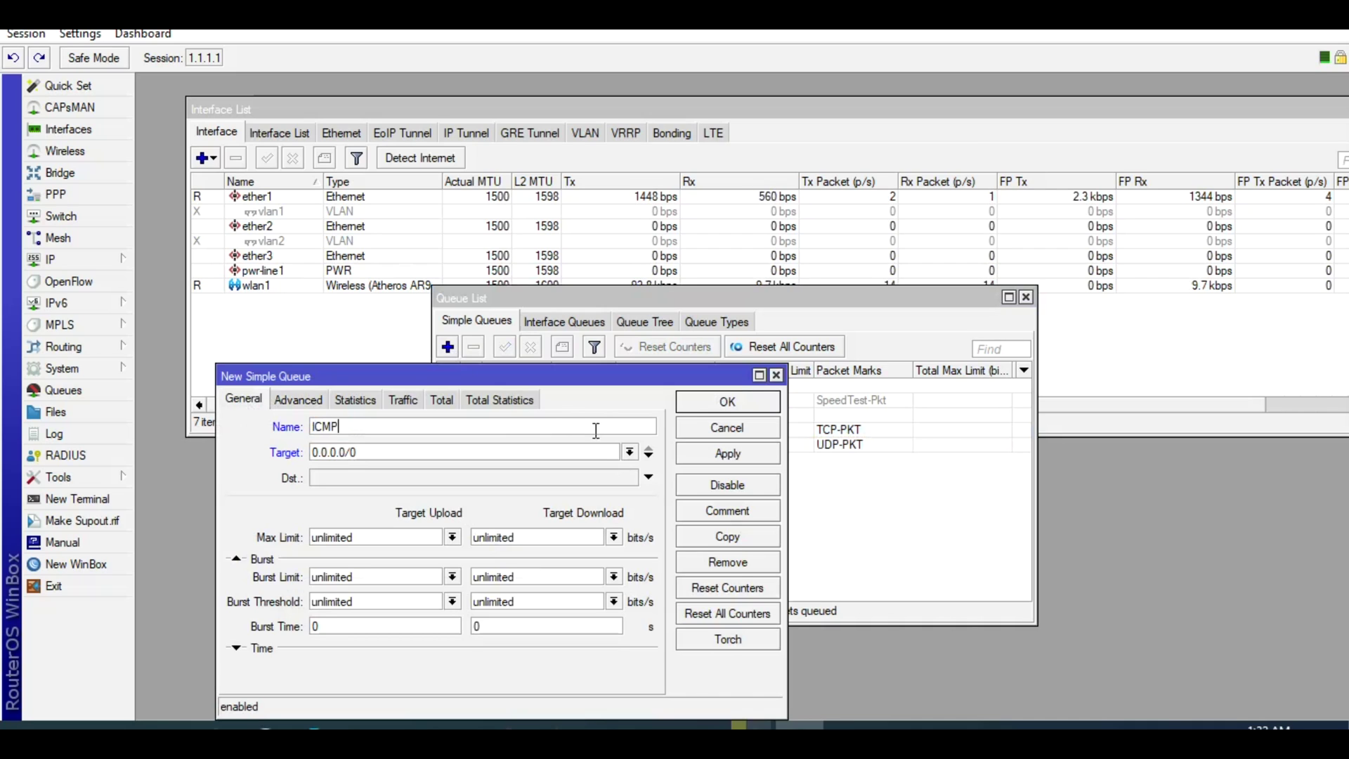
pyautogui.press('Tab')
pyautogui.write('1.1.1.254')
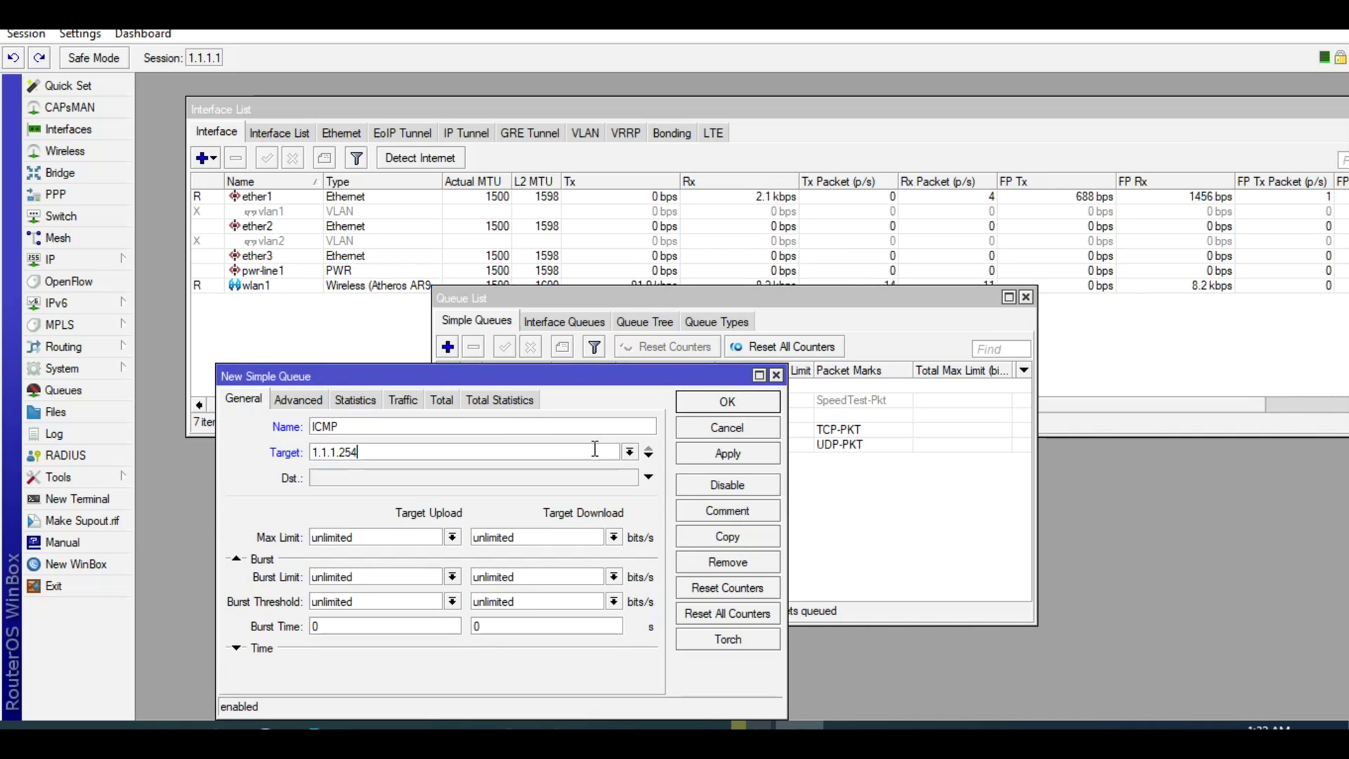
# Set the ICMP queue's upload and download max limits to 2M each
pyautogui.click(453, 538)
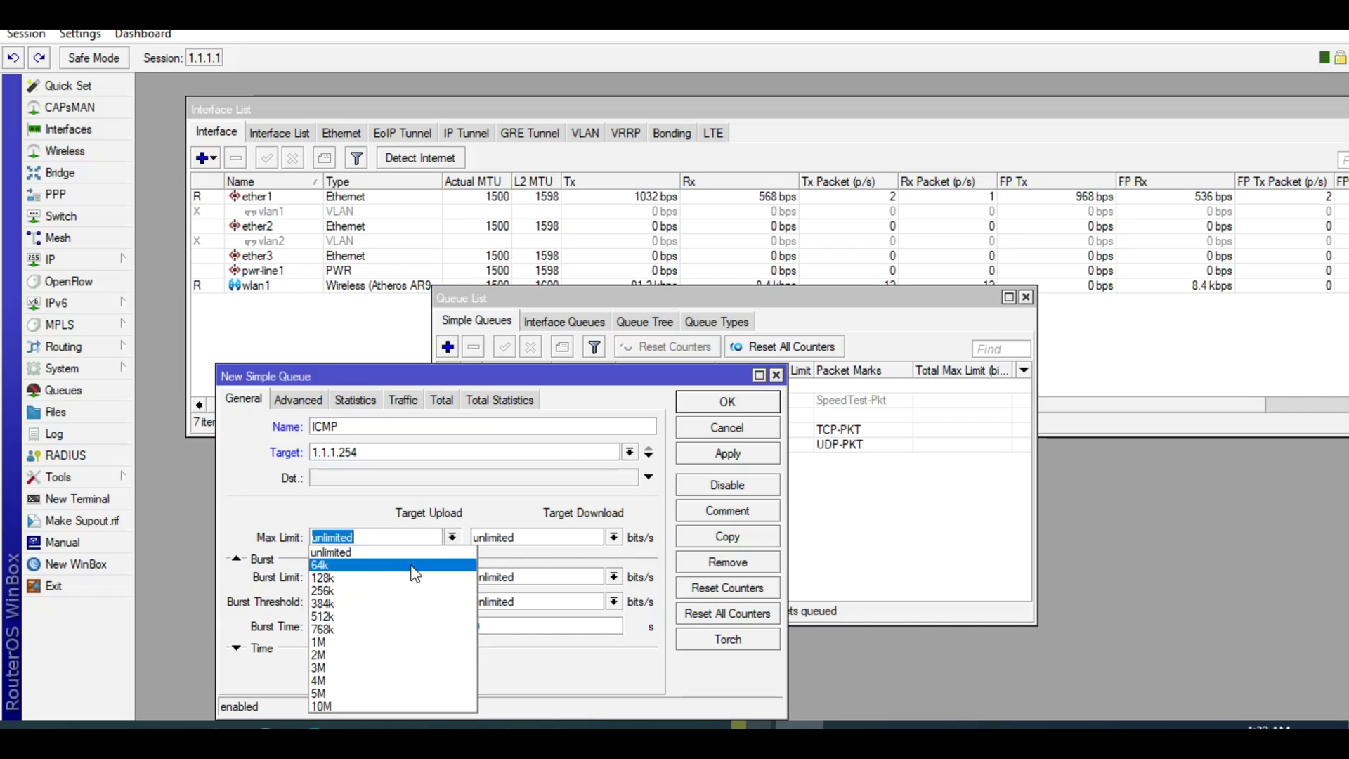
pyautogui.click(370, 652)
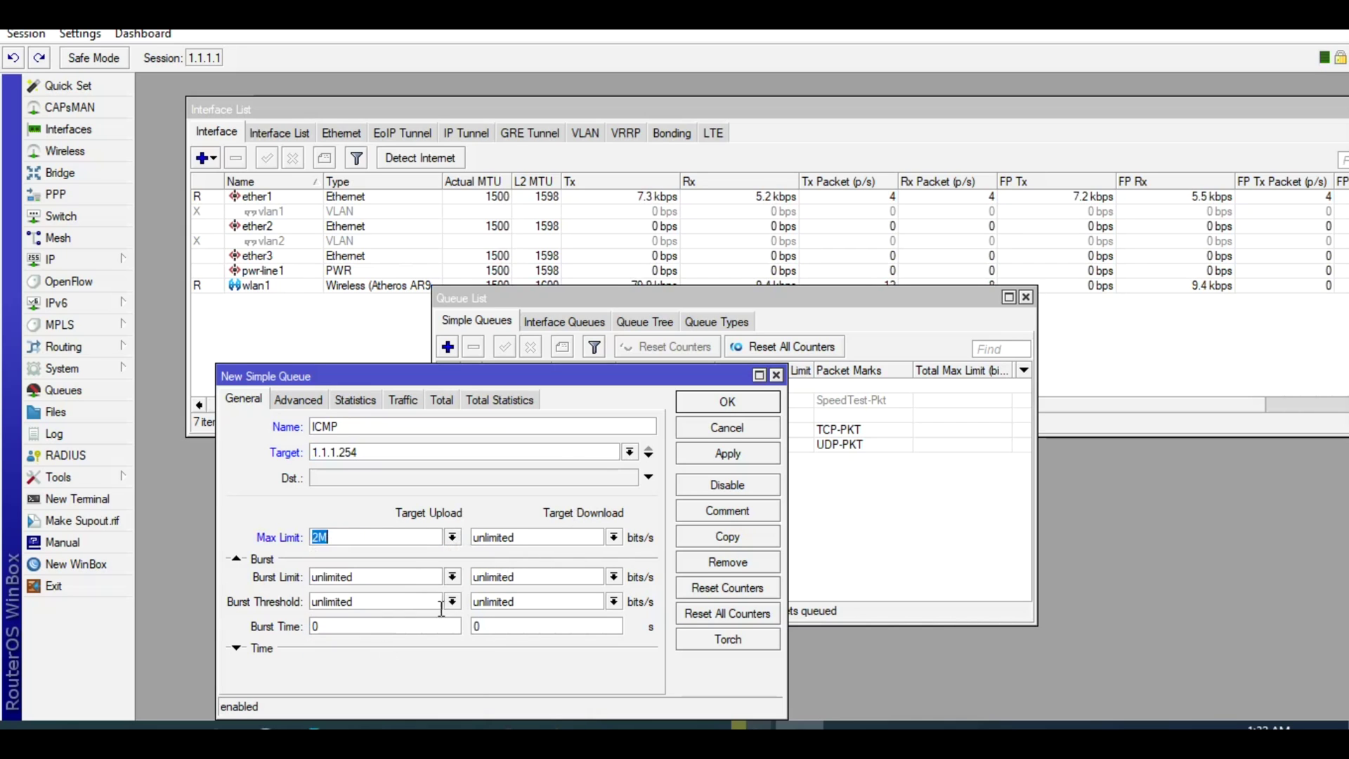
pyautogui.click(615, 537)
pyautogui.click(519, 653)
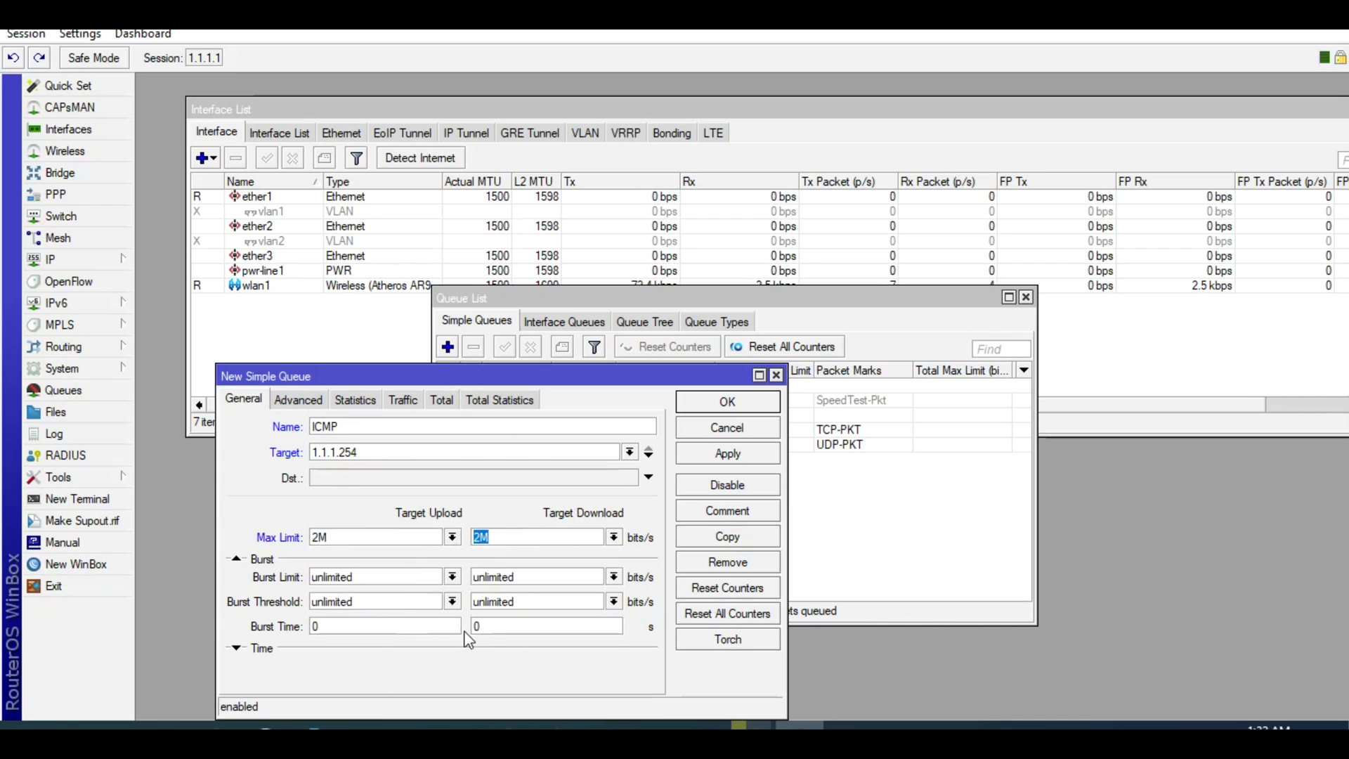
# Parent the ICMP queue to my laptop with upload and download priority 2, and save it
pyautogui.click(298, 402)
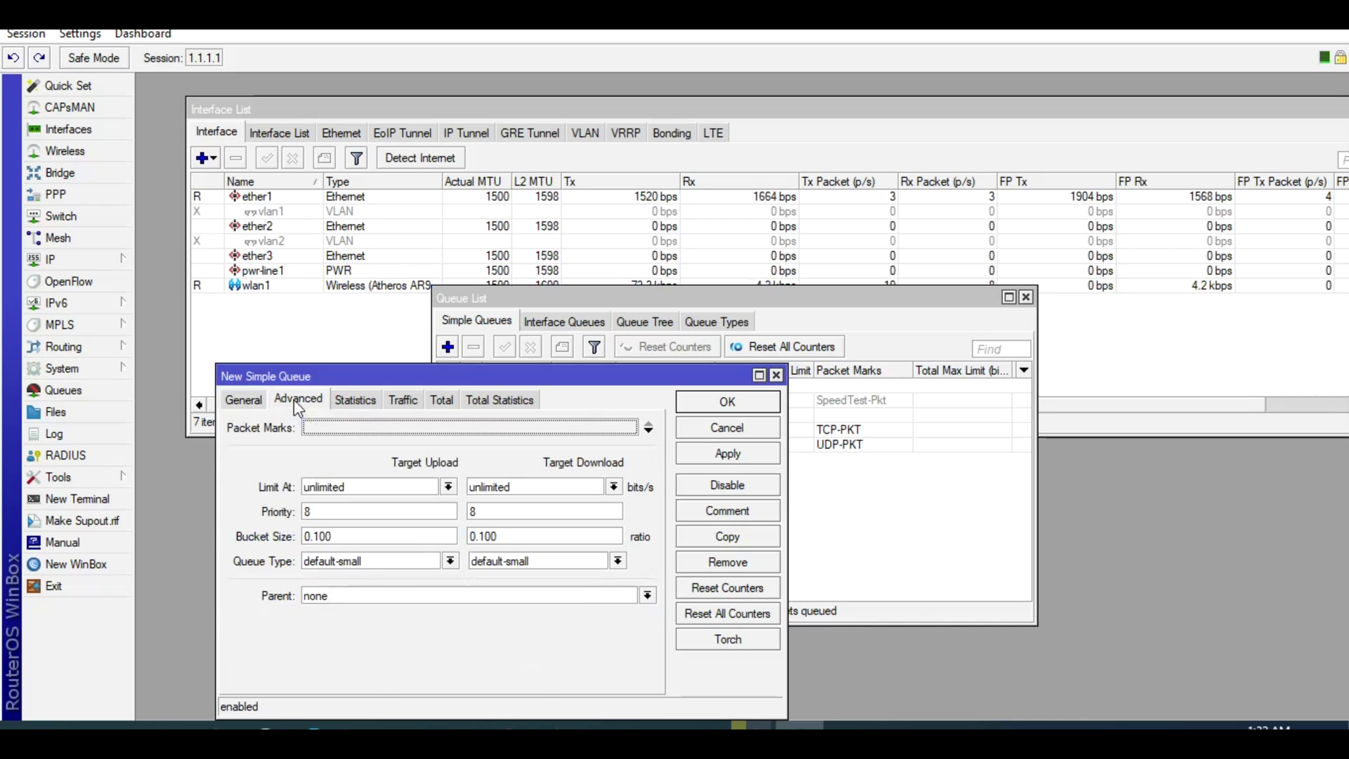
pyautogui.click(579, 595)
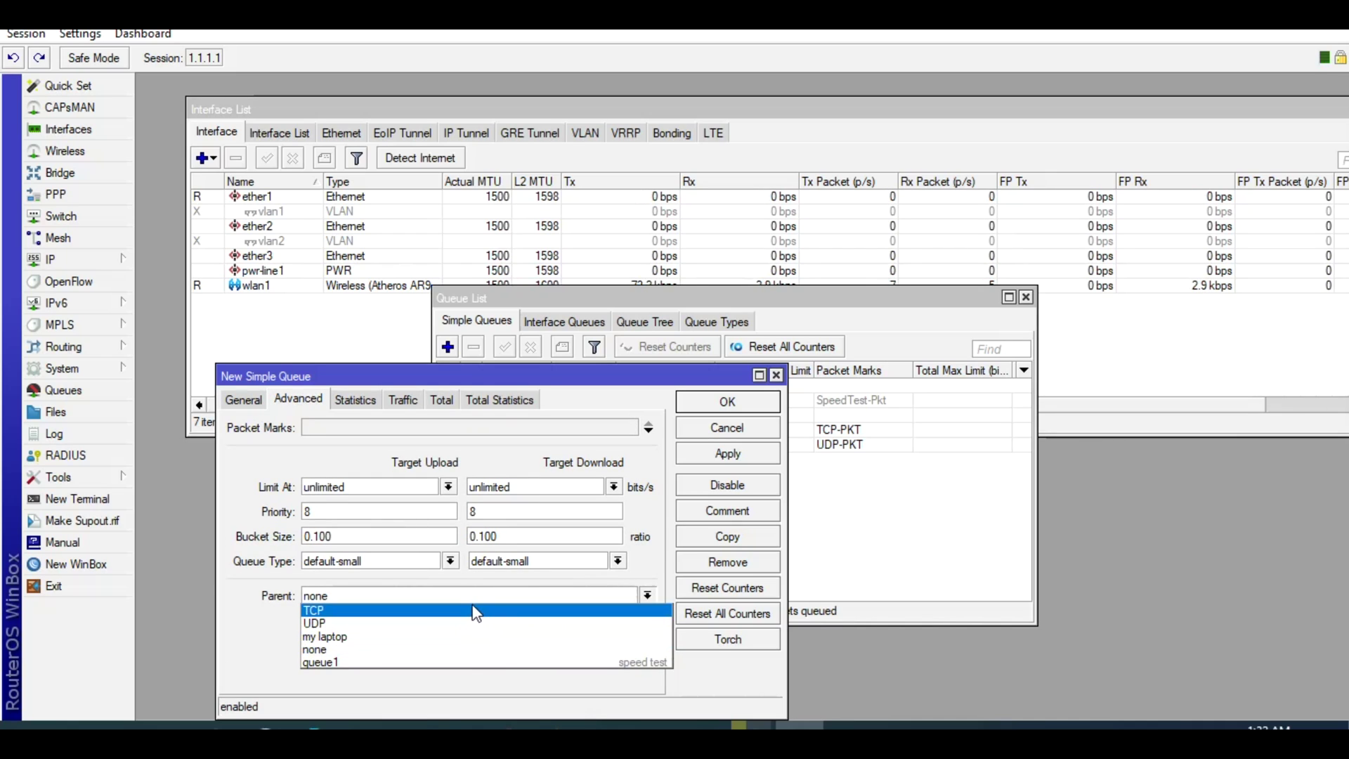
pyautogui.click(467, 636)
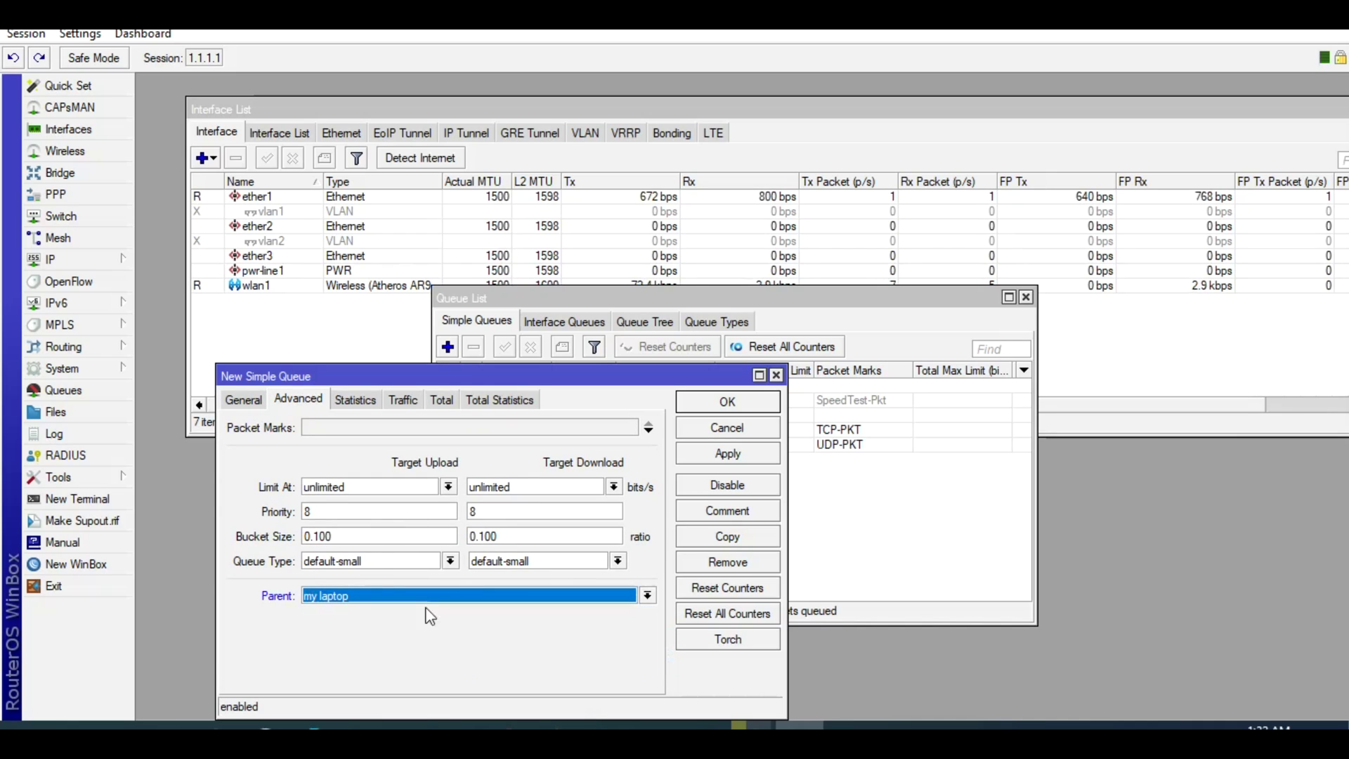
pyautogui.doubleClick(353, 513)
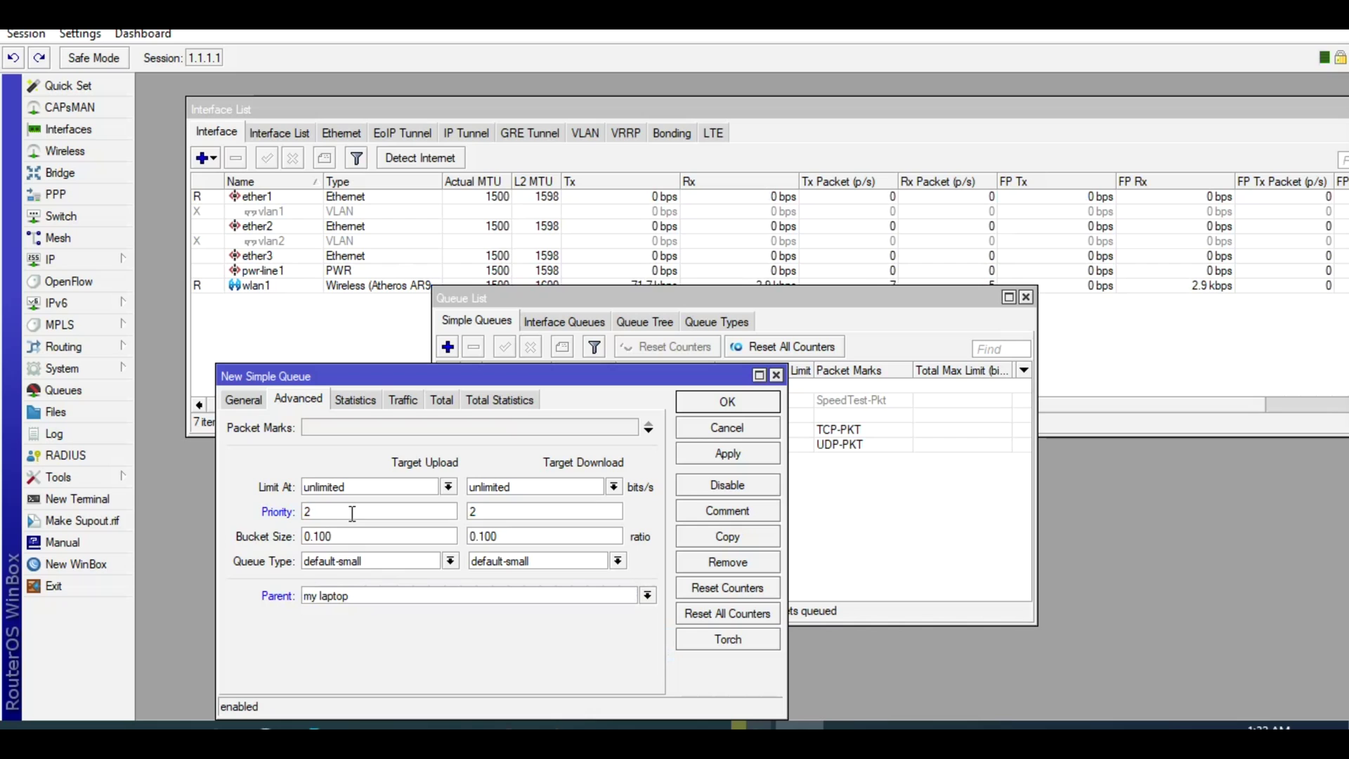
pyautogui.click(729, 455)
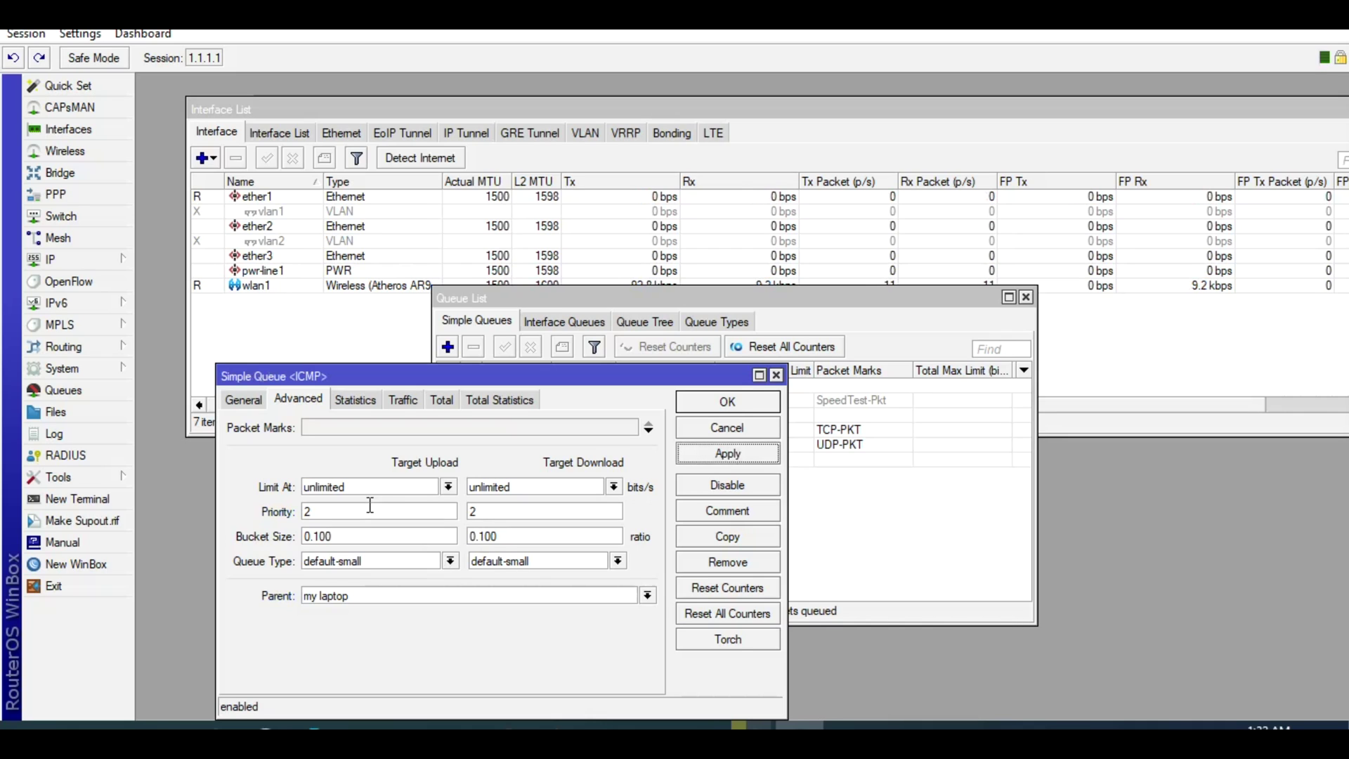
pyautogui.click(729, 403)
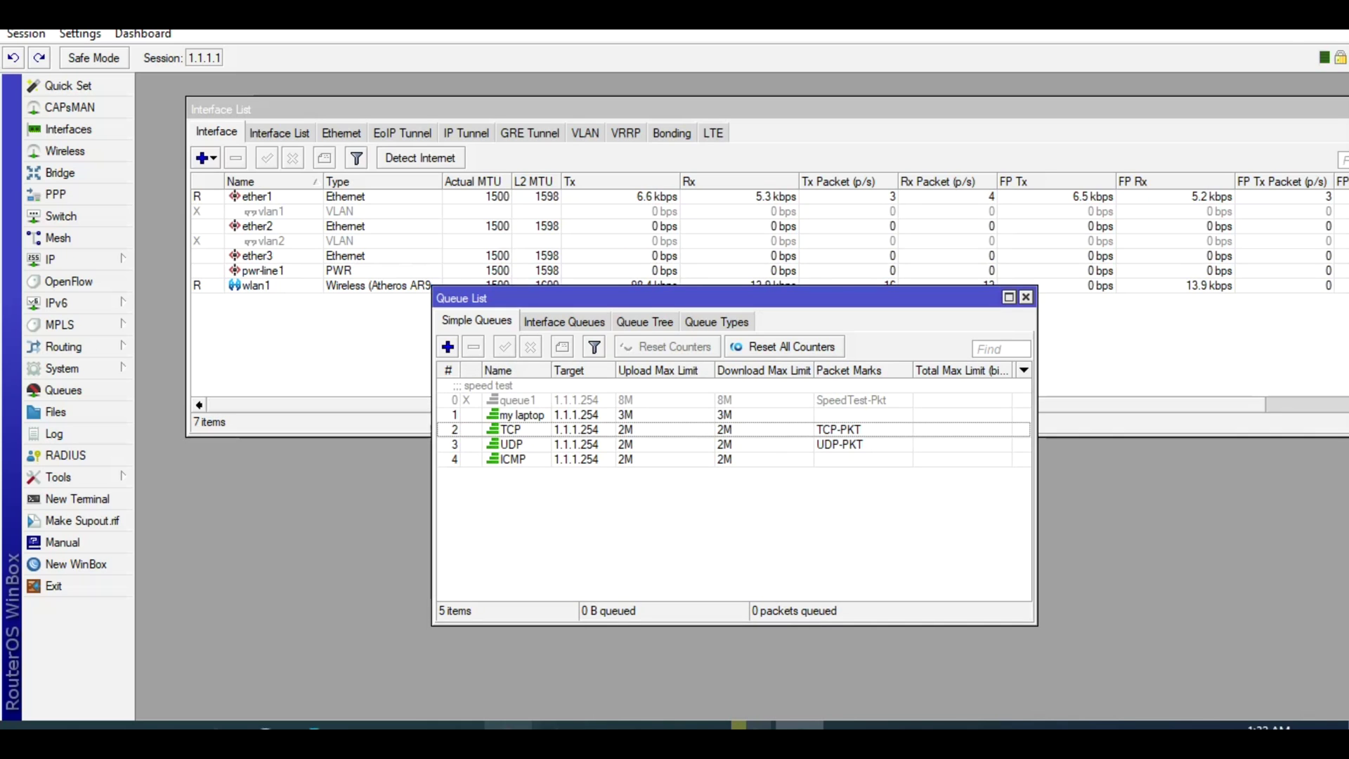
# Switch to the browser to start a speed test, and rerun the continuous ping to 1.1.1.1 in Command Prompt
pyautogui.click(509, 728)
pyautogui.click(298, 362)
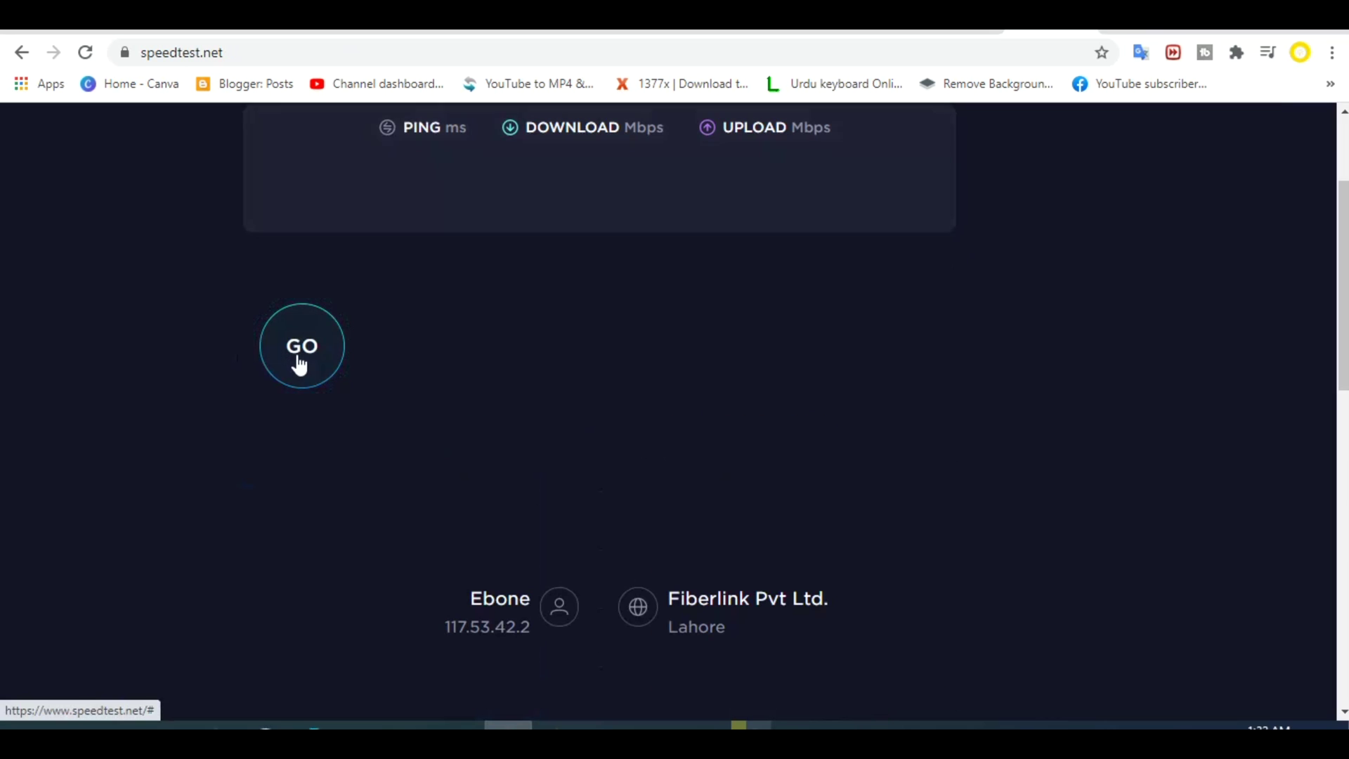
pyautogui.click(748, 724)
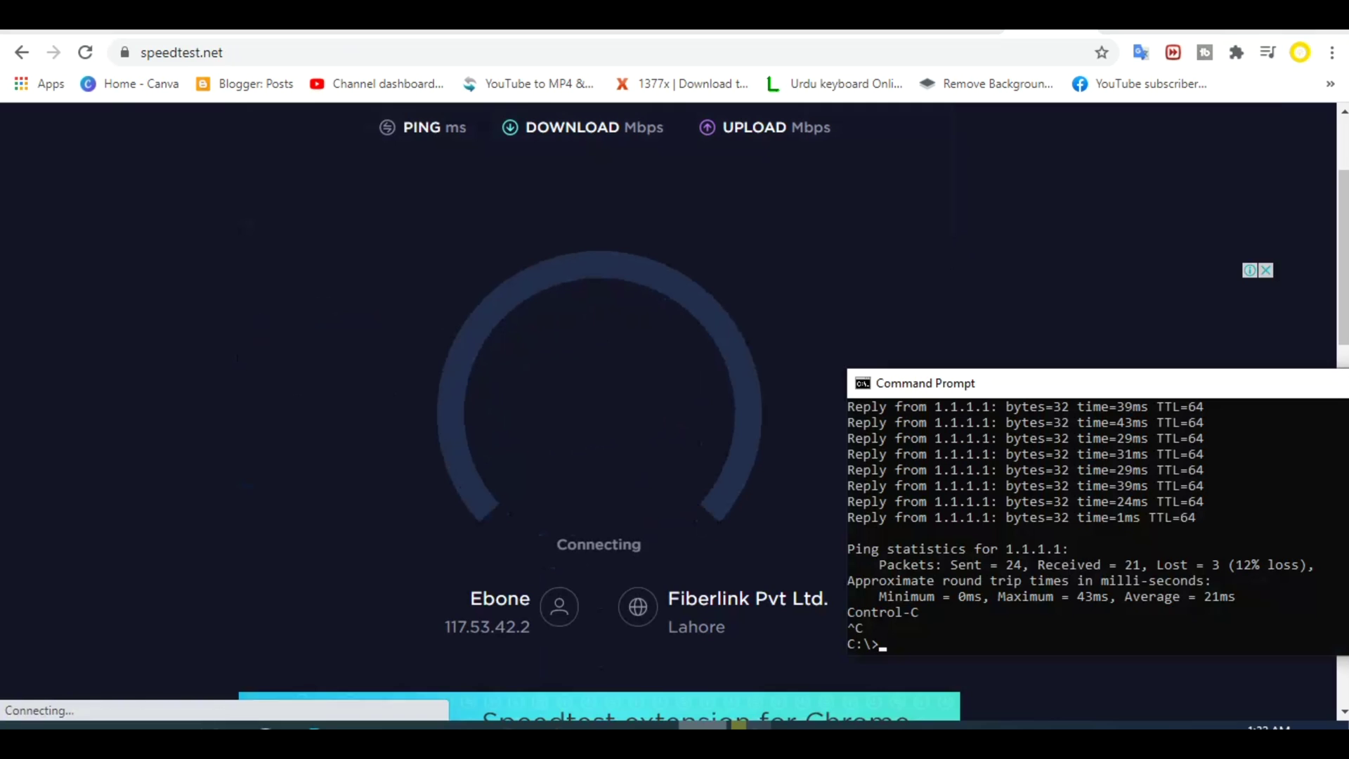
pyautogui.press('Up')
pyautogui.press('Return')
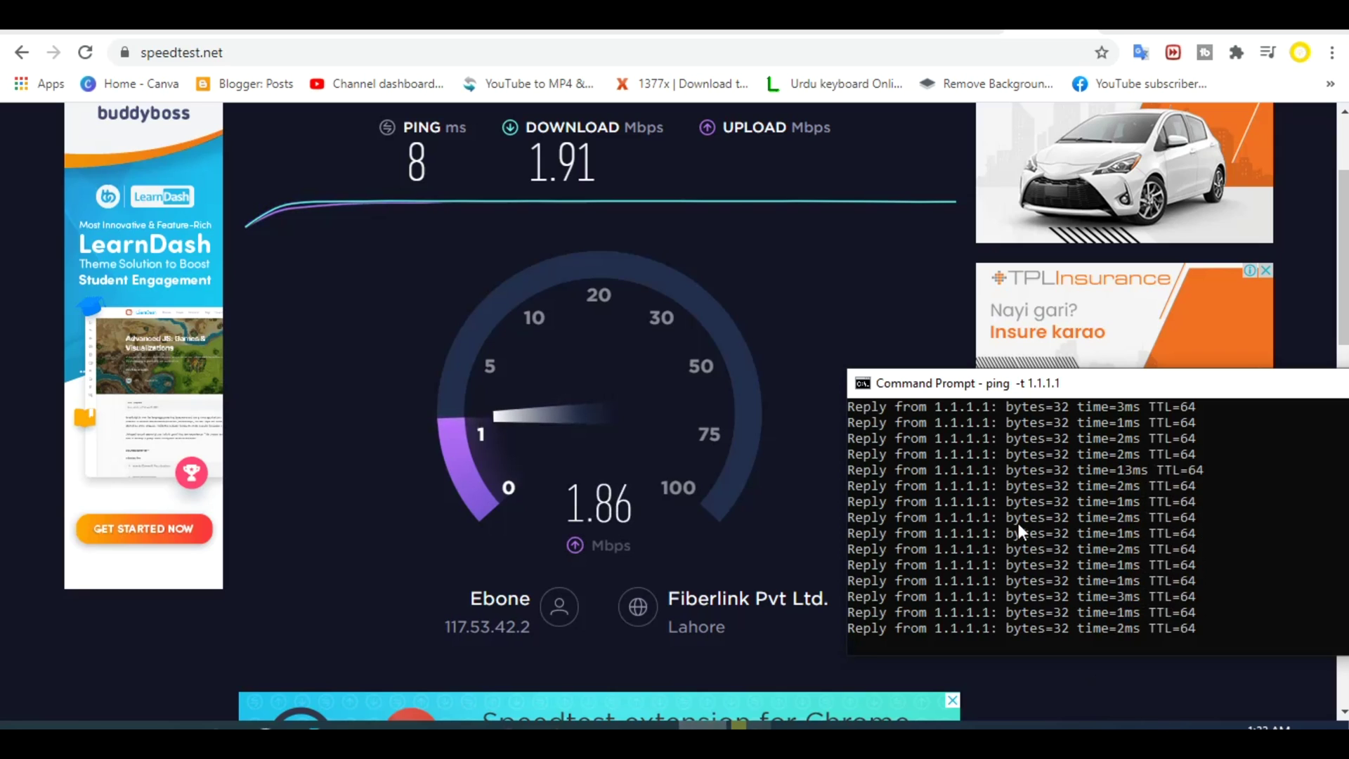
# Resume the movie_2.mkv download to load the connection while watching the ping replies, and pause it again
pyautogui.click(752, 728)
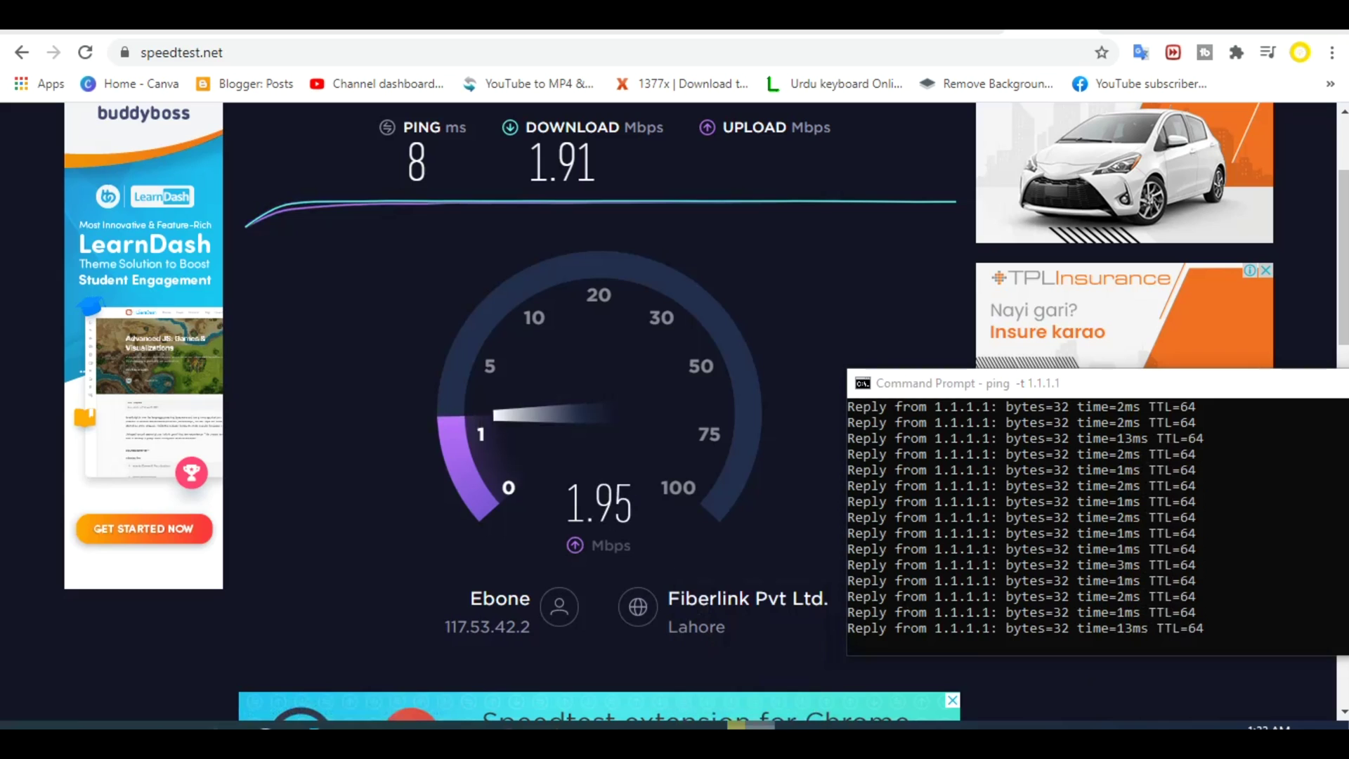
pyautogui.click(210, 446)
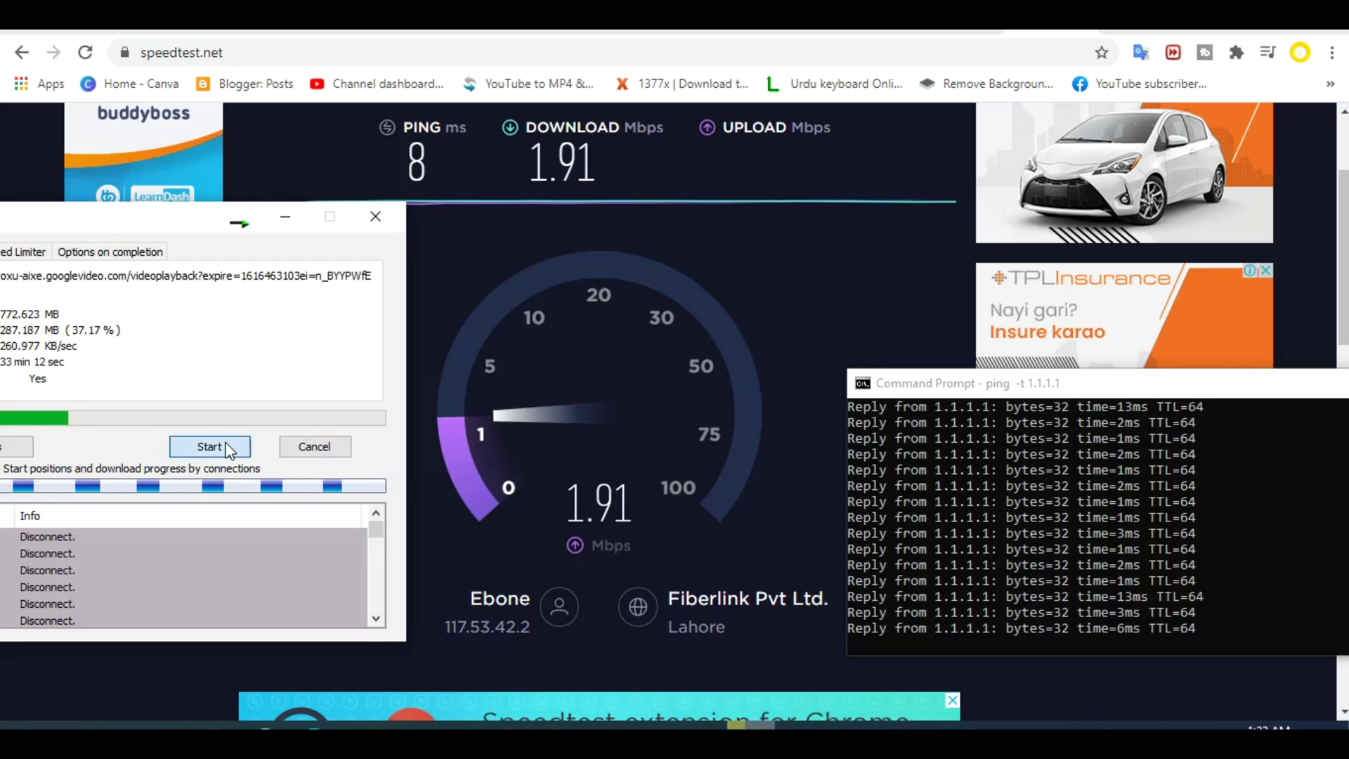
pyautogui.moveTo(128, 231); pyautogui.dragTo(302, 204)
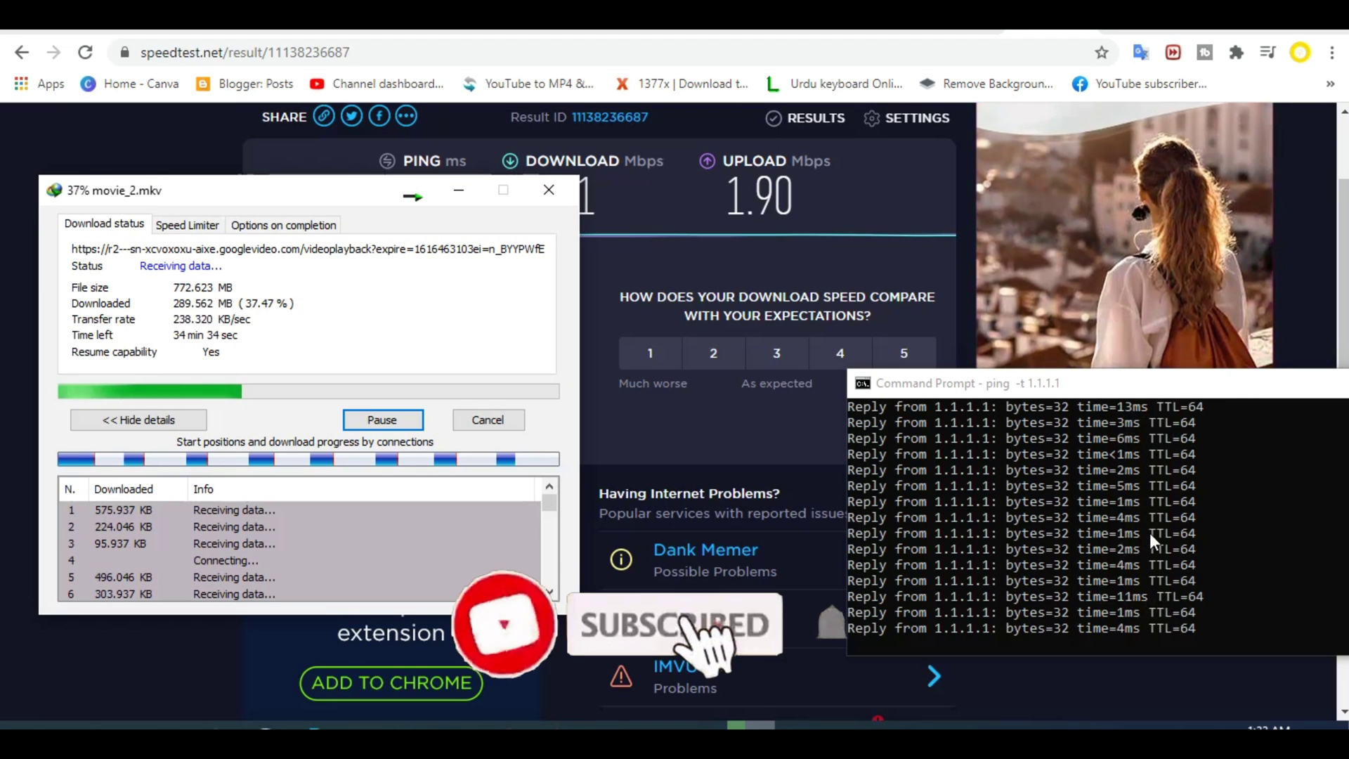
pyautogui.click(373, 420)
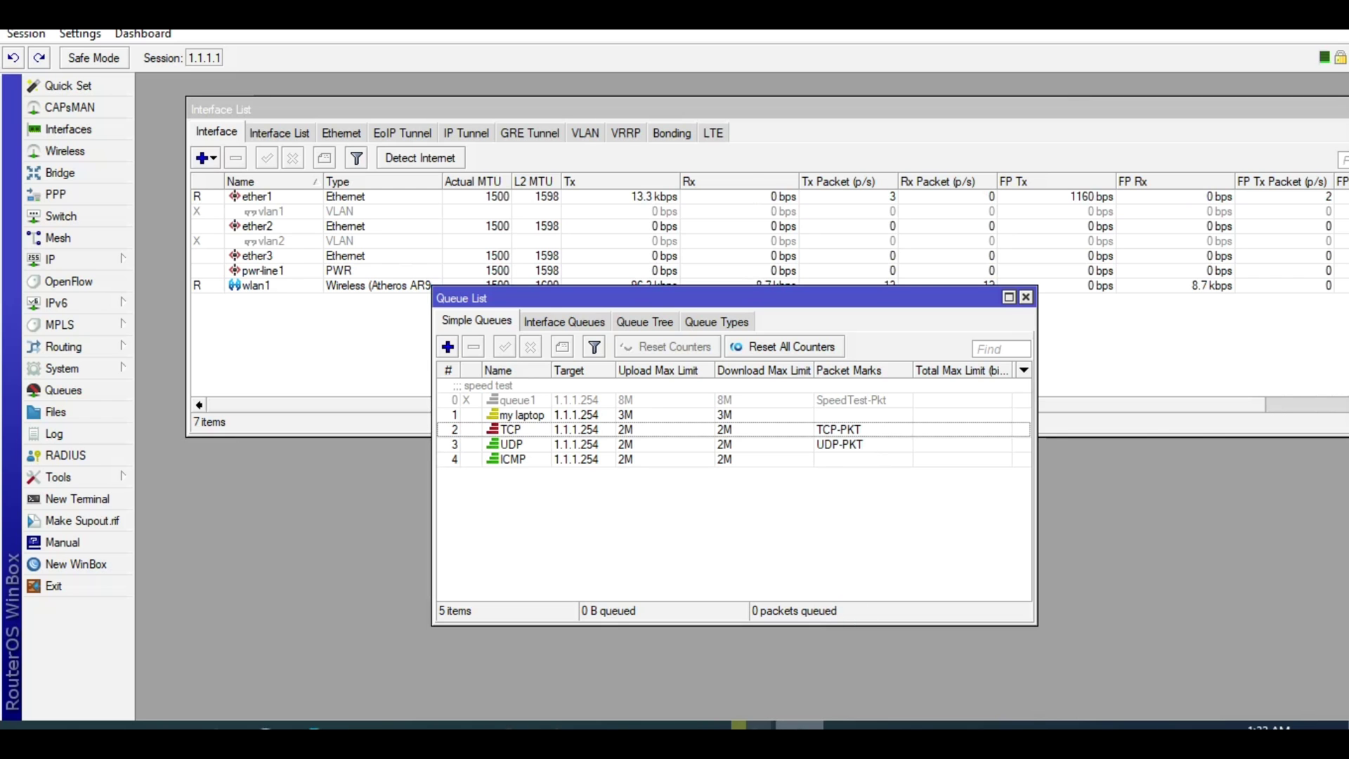
# Enable the speed test queue queue1 in WinBox and start a new speed test in the browser to check its effect
pyautogui.click(516, 405)
pyautogui.click(505, 346)
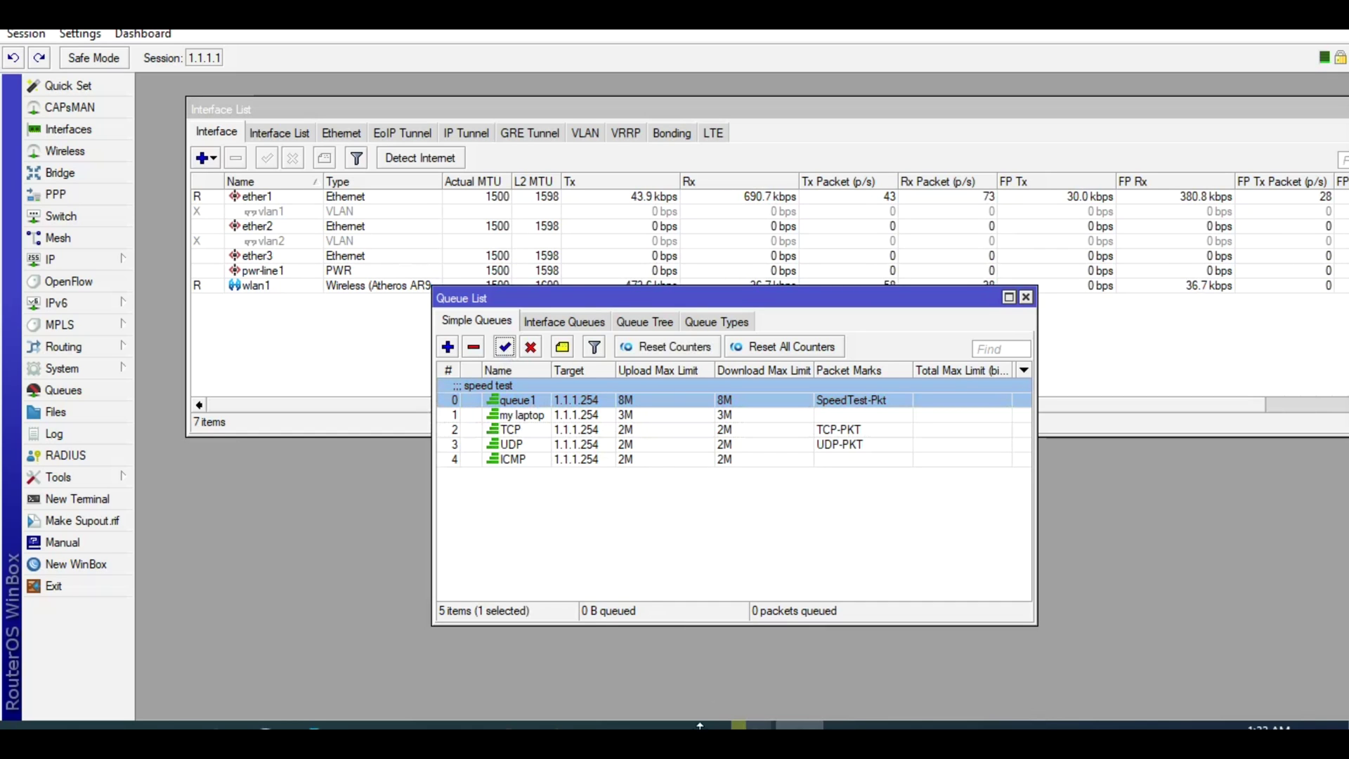
pyautogui.click(508, 727)
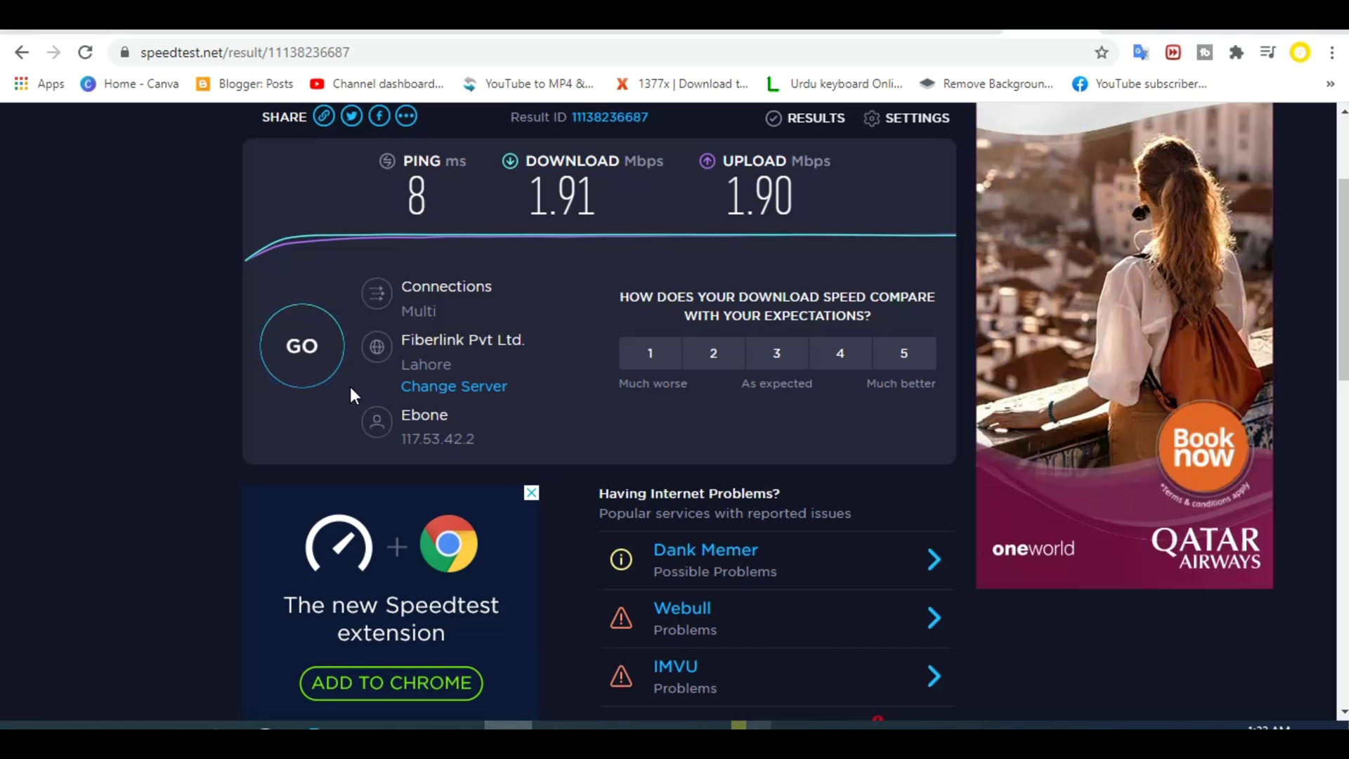
pyautogui.click(319, 366)
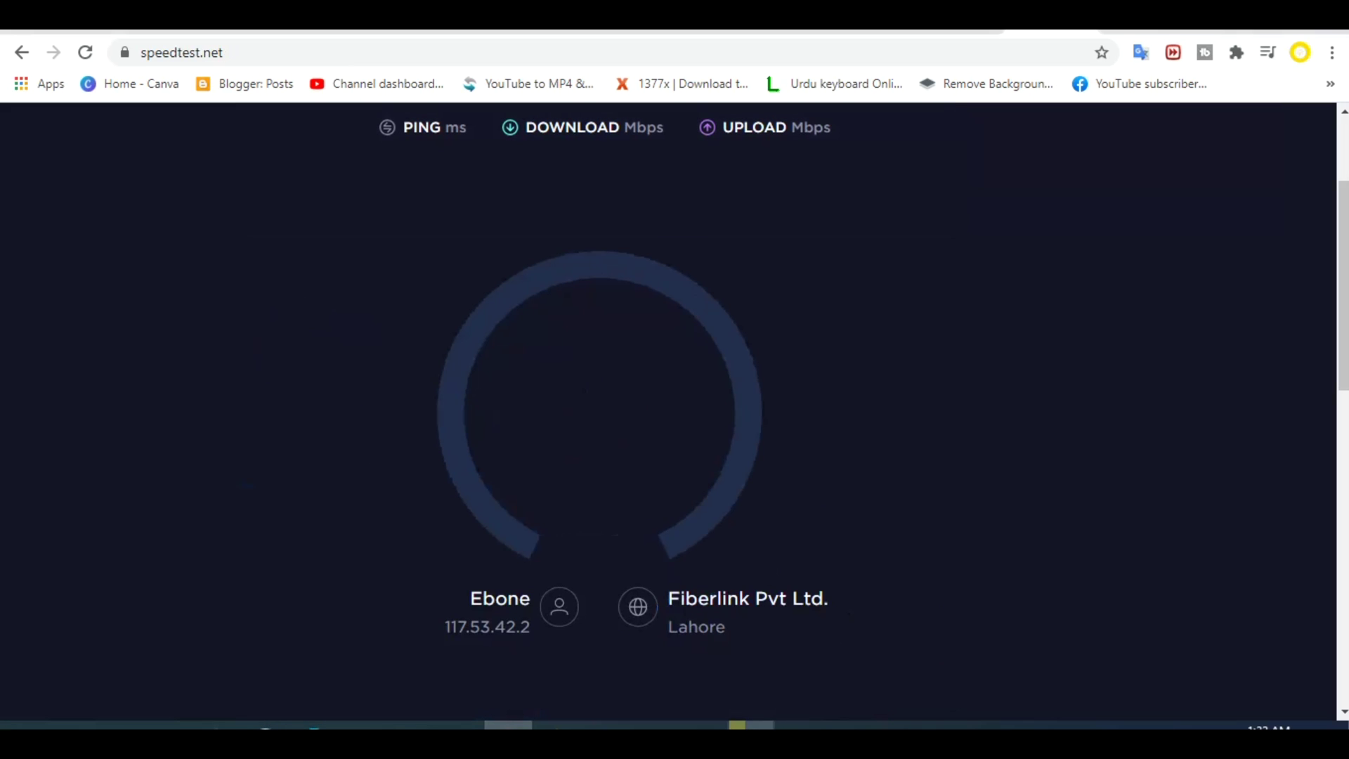
pyautogui.click(800, 726)
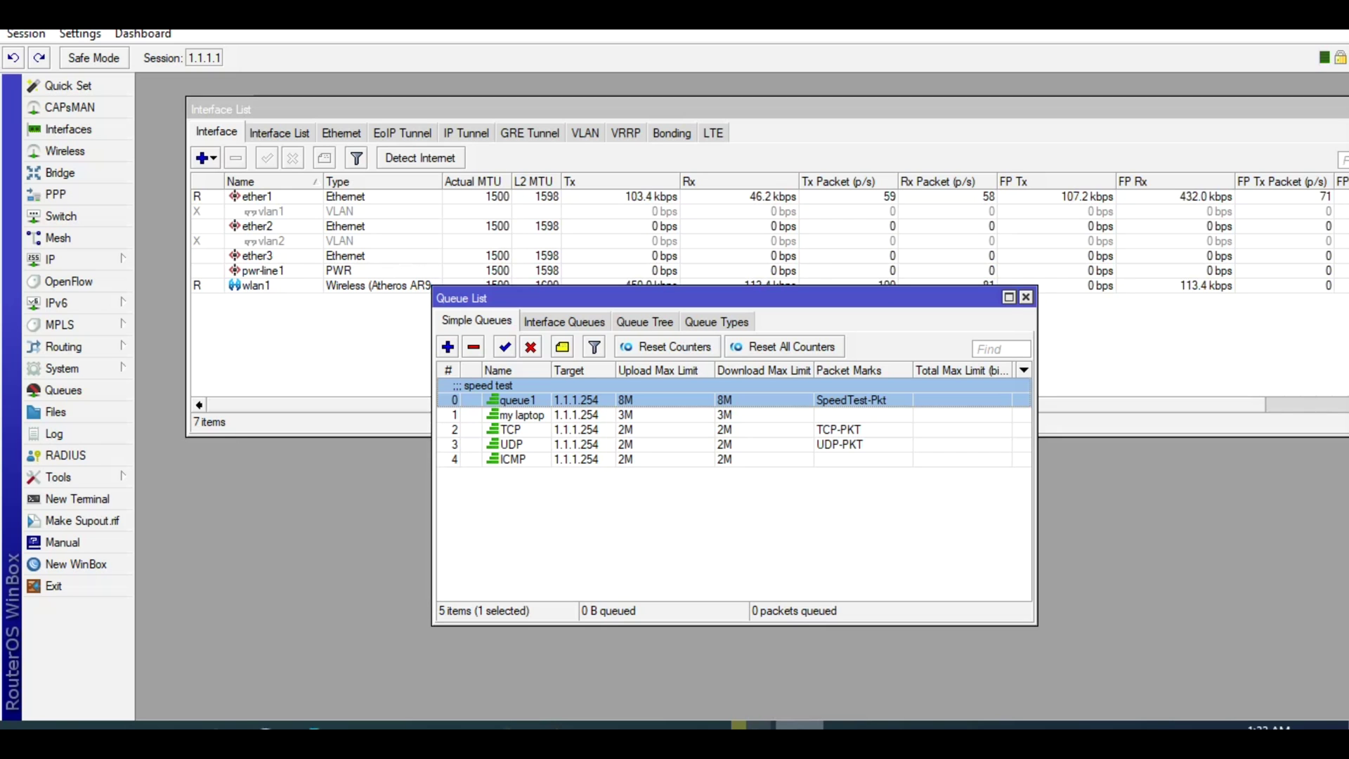
pyautogui.click(508, 727)
pyautogui.click(703, 726)
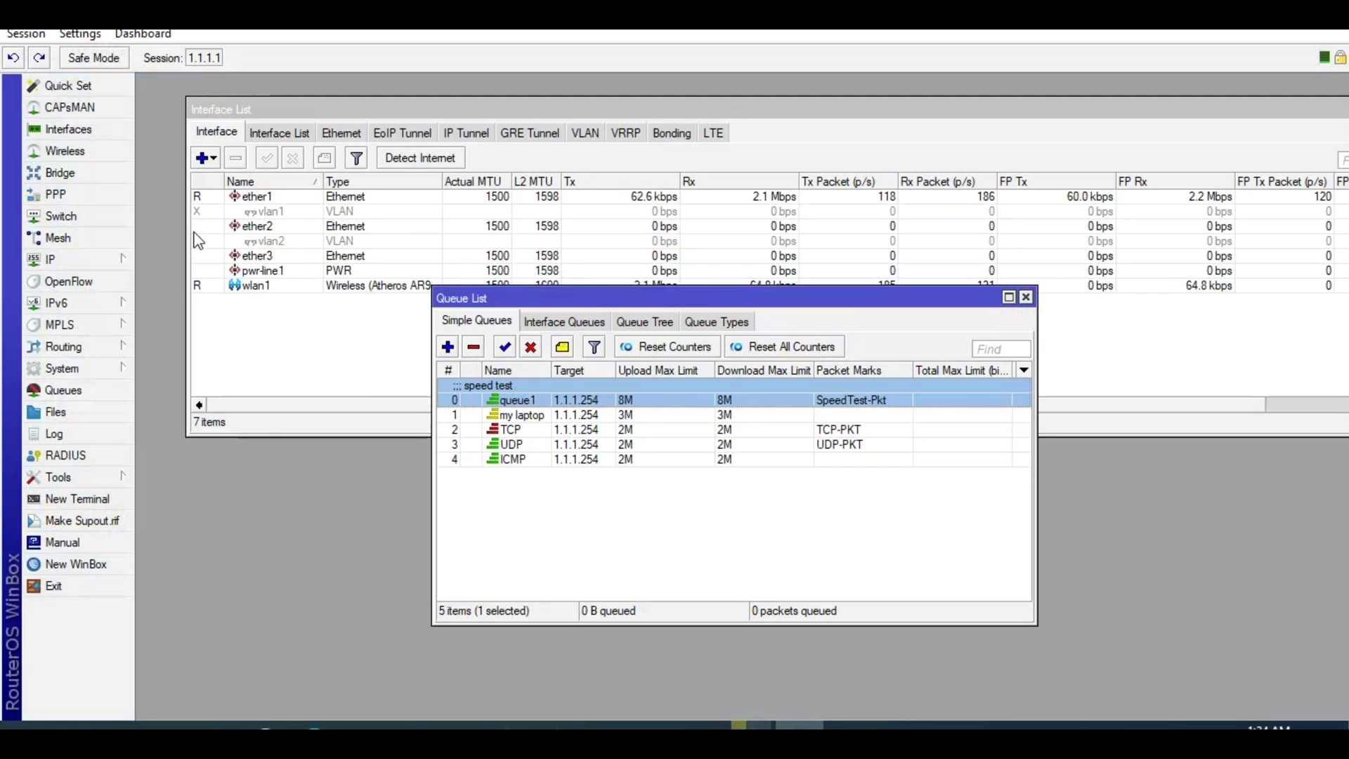
# Enable the two disabled speedtest mangle rules in the WinBox firewall
pyautogui.click(96, 251)
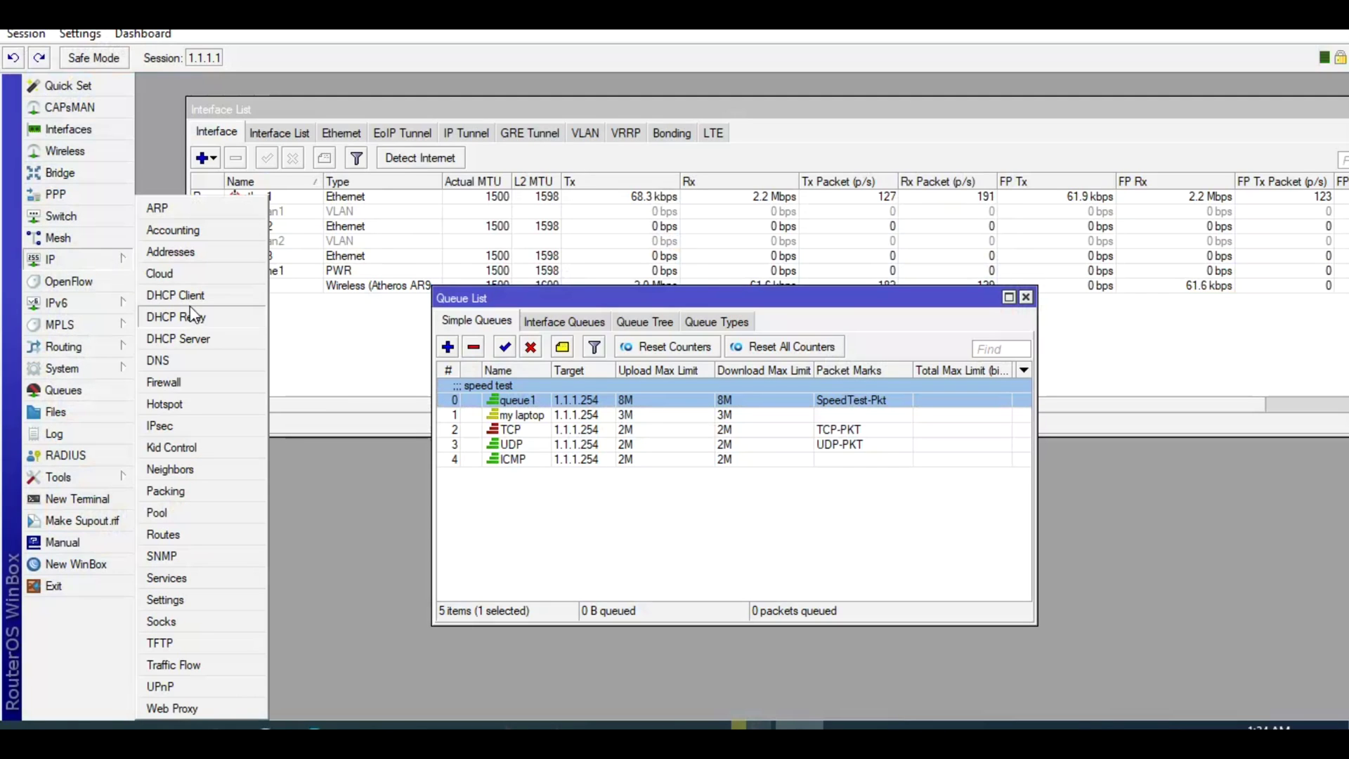
pyautogui.click(189, 385)
pyautogui.click(553, 239)
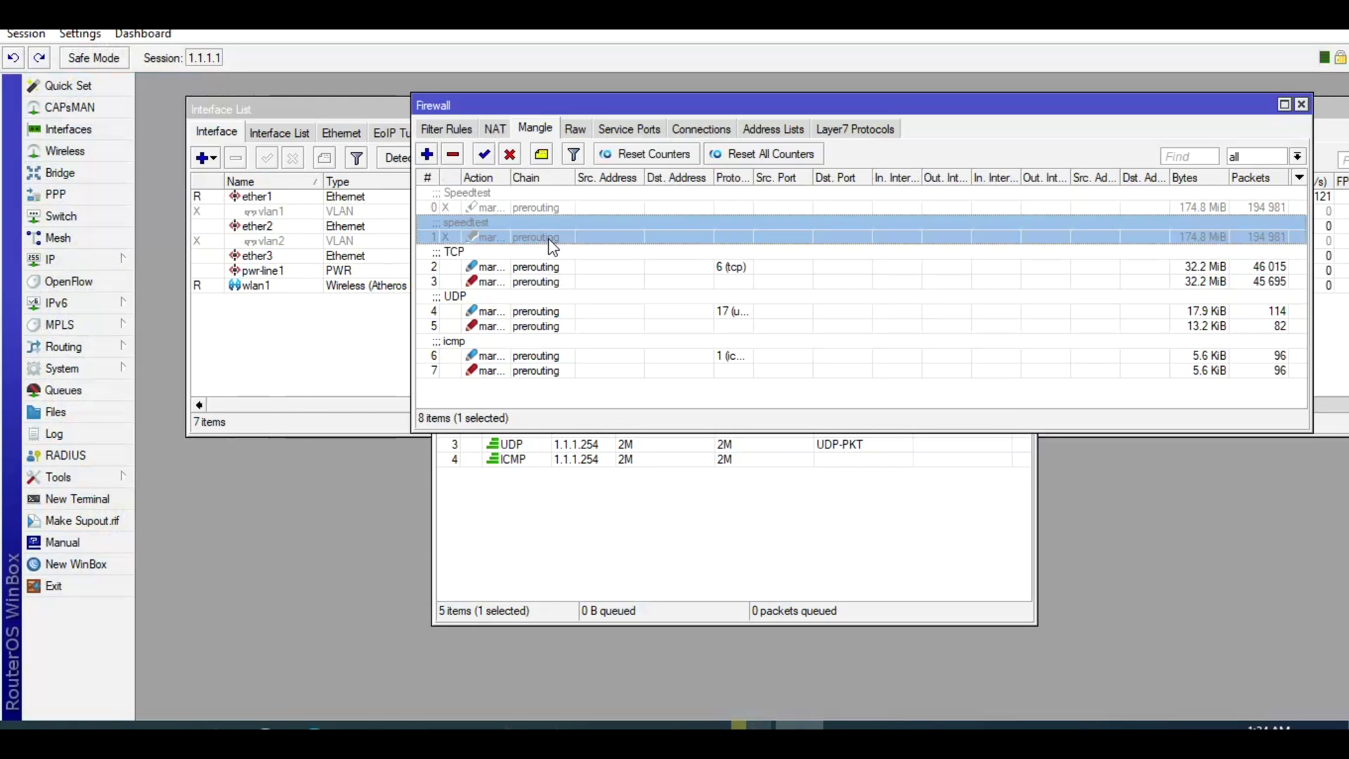
pyautogui.hotkey('shift', 'Up')
pyautogui.click(484, 153)
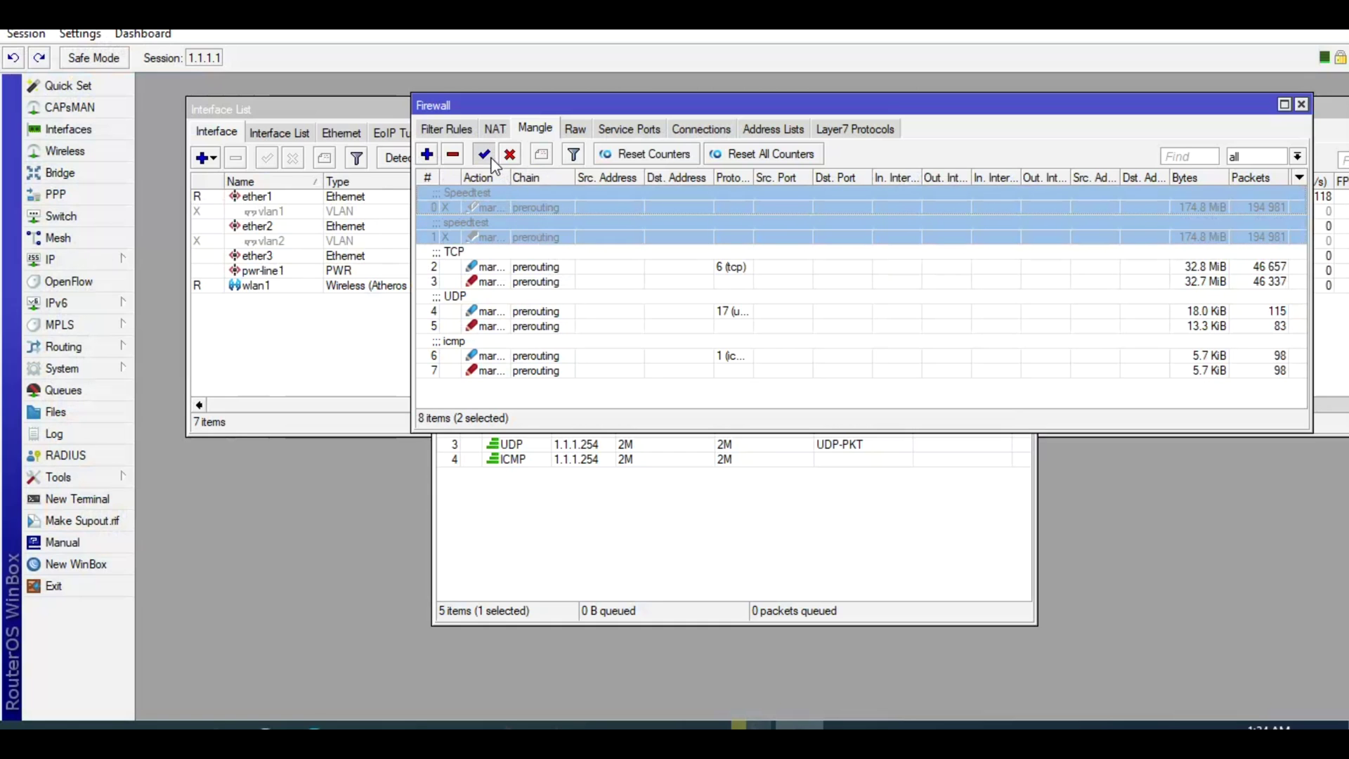
# Return to the browser, reload speedtest.net and run a fresh speed test
pyautogui.hotkey('alt', 'Tab')
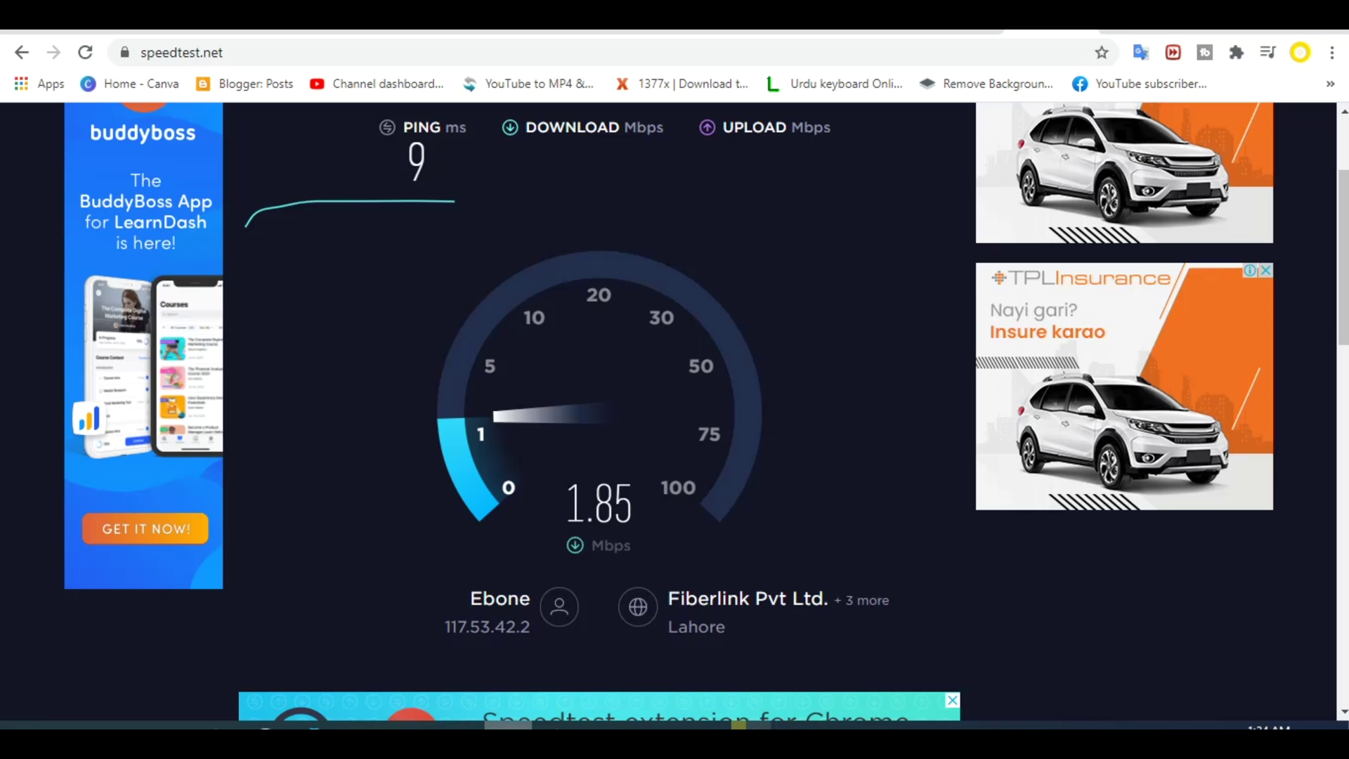
pyautogui.click(336, 53)
pyautogui.press('Return')
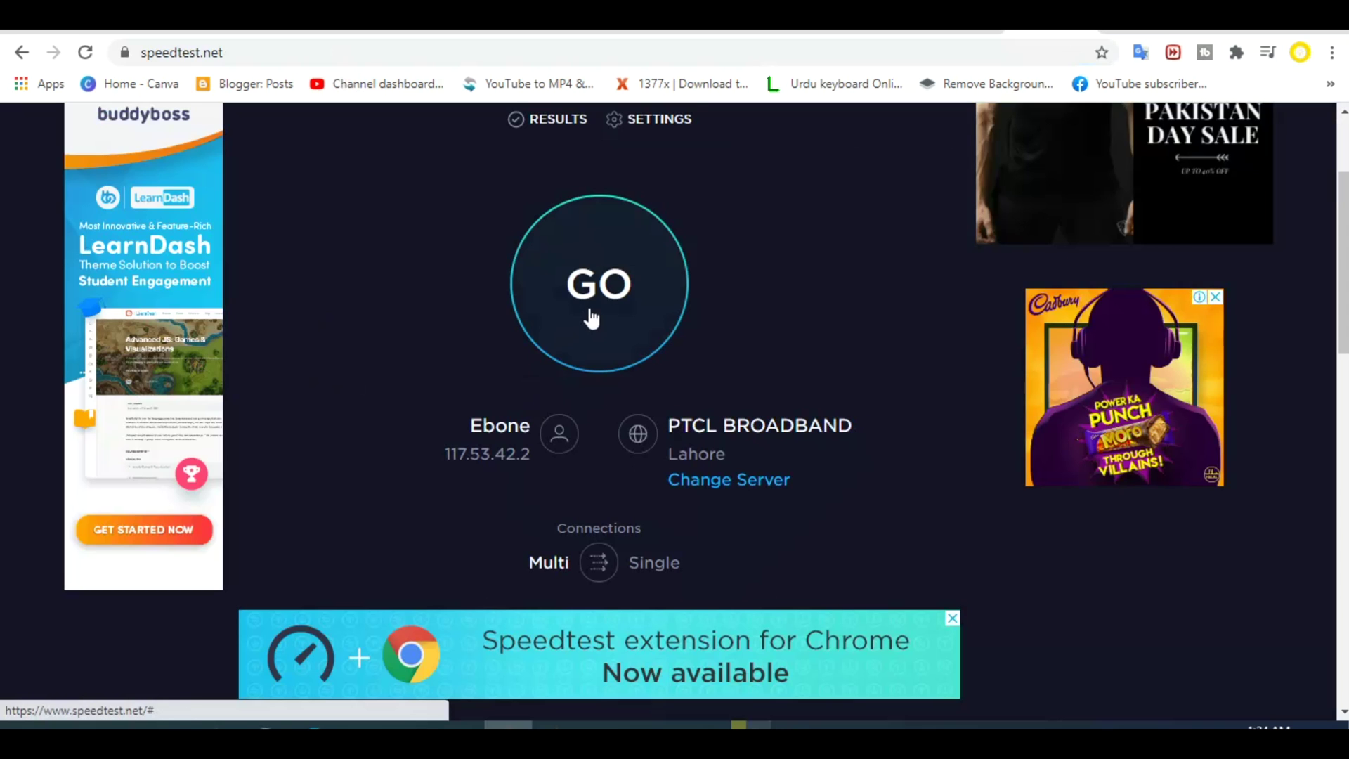
pyautogui.click(555, 303)
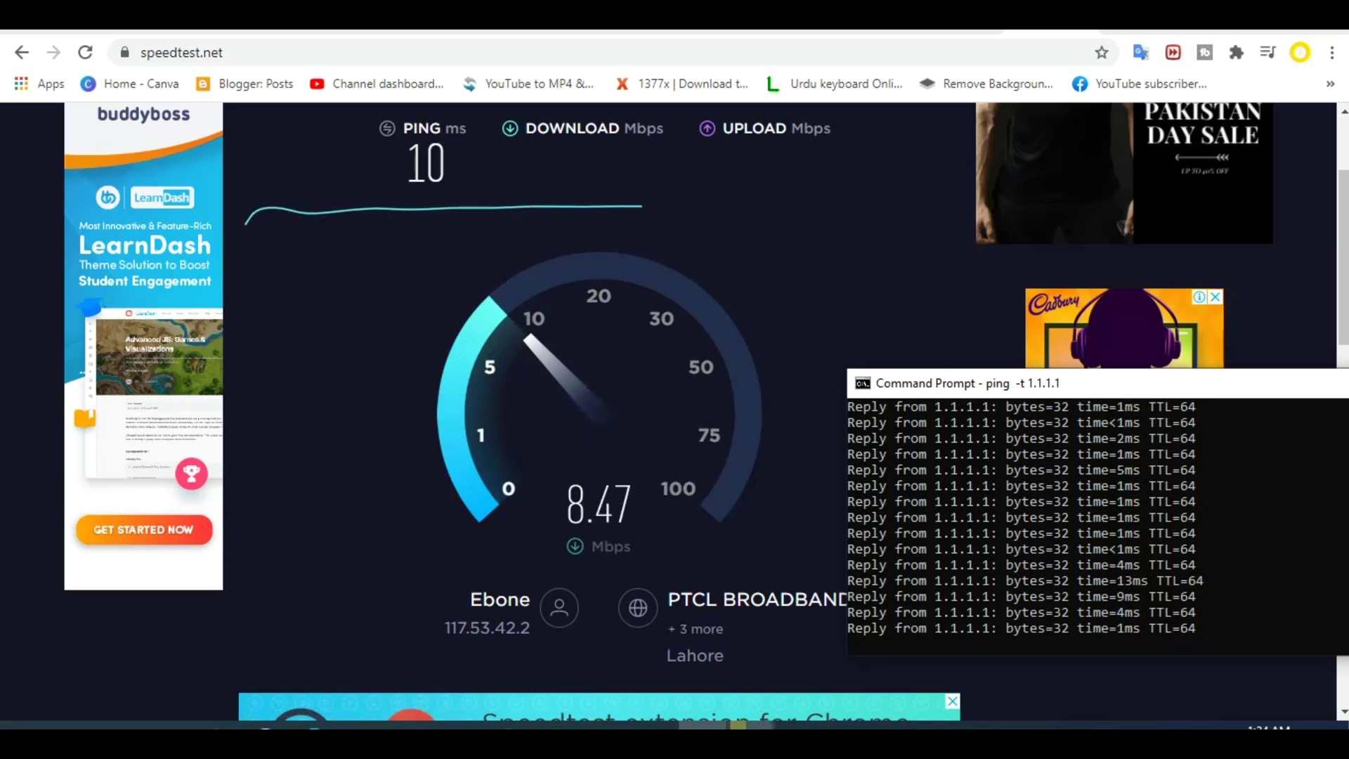
# Run the movie_2.mkv download alongside the new speed test to compare ping replies, and pause and minimize it
pyautogui.click(751, 724)
pyautogui.click(357, 421)
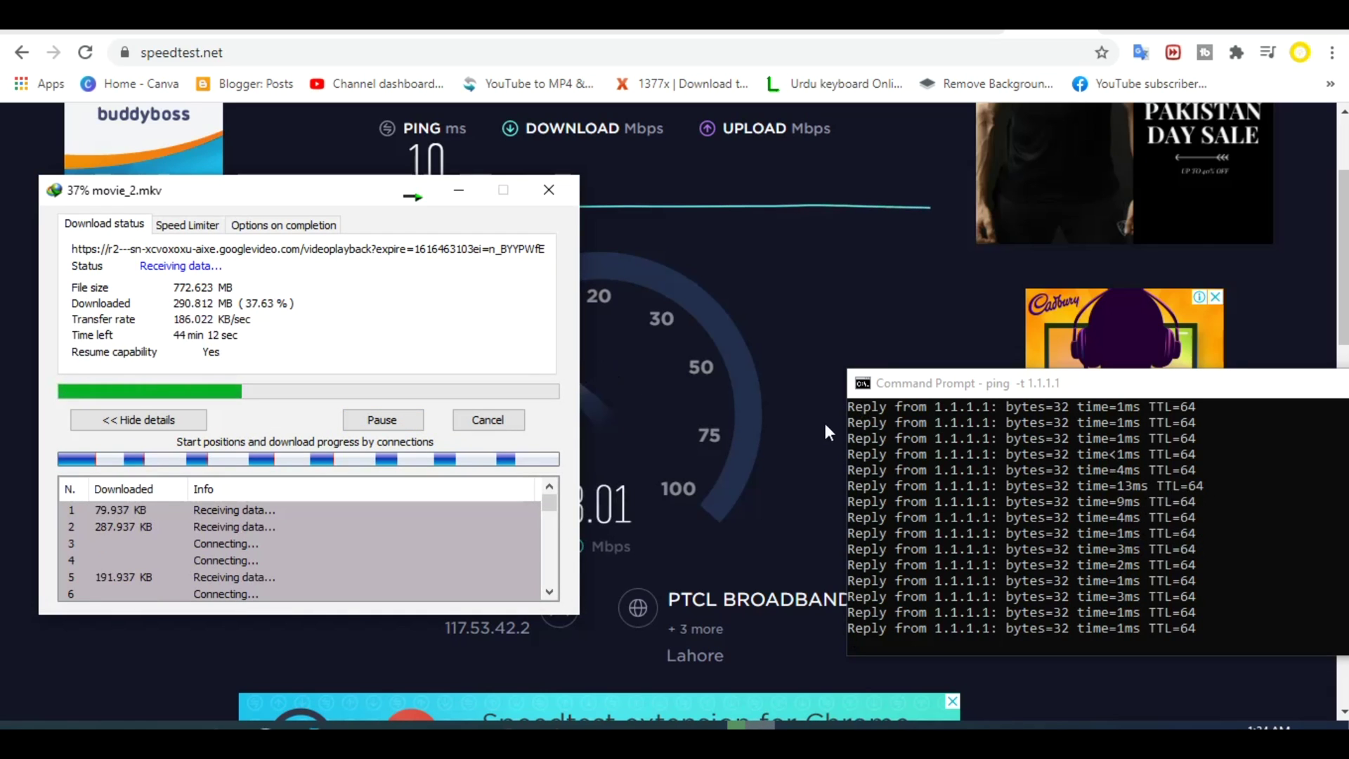
pyautogui.moveTo(329, 198); pyautogui.dragTo(262, 191)
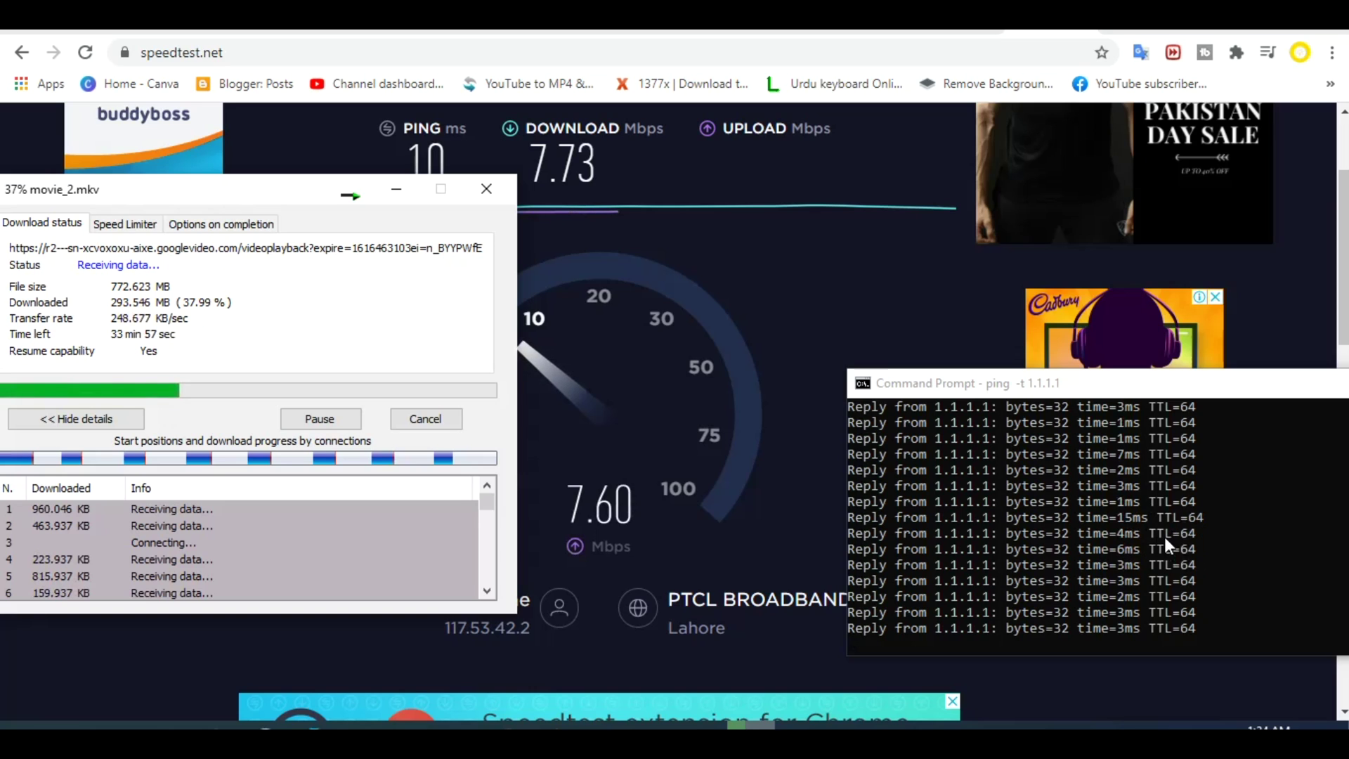
pyautogui.click(325, 420)
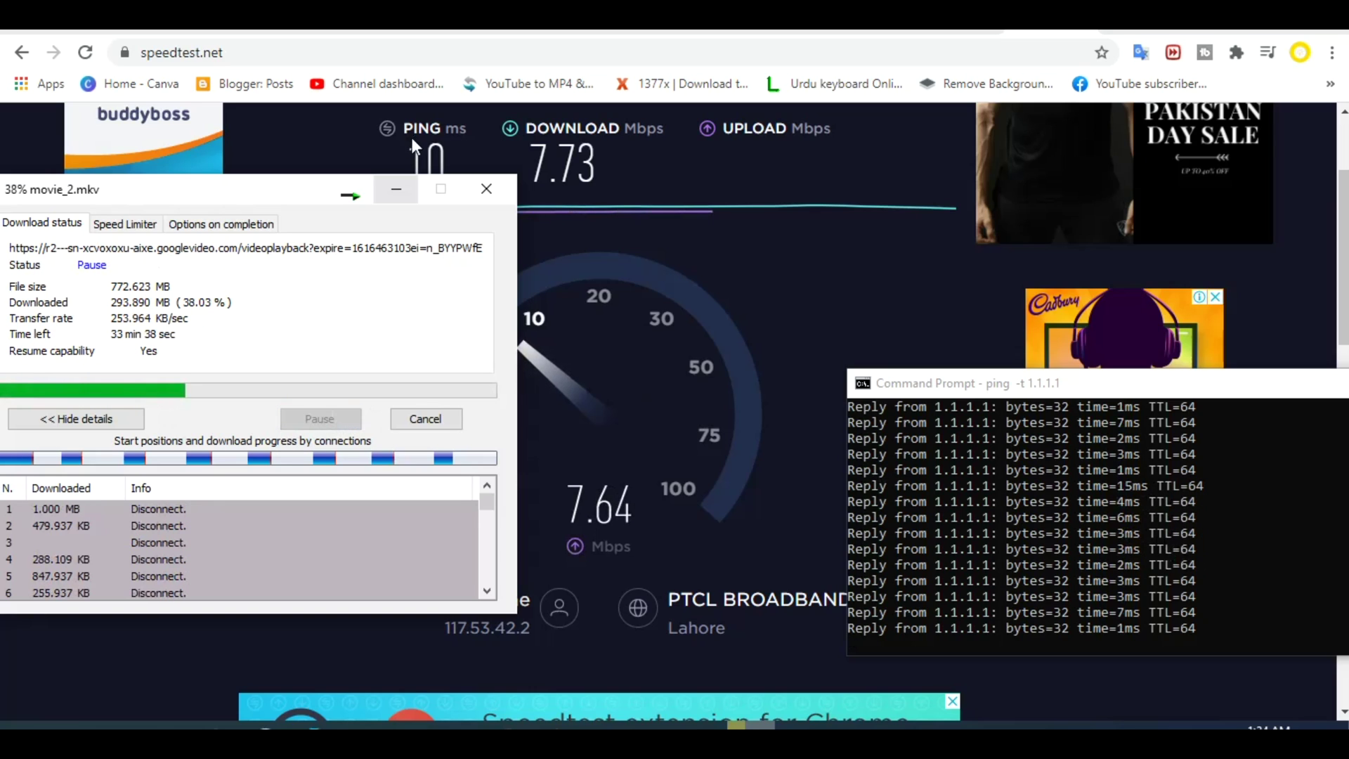
pyautogui.click(400, 188)
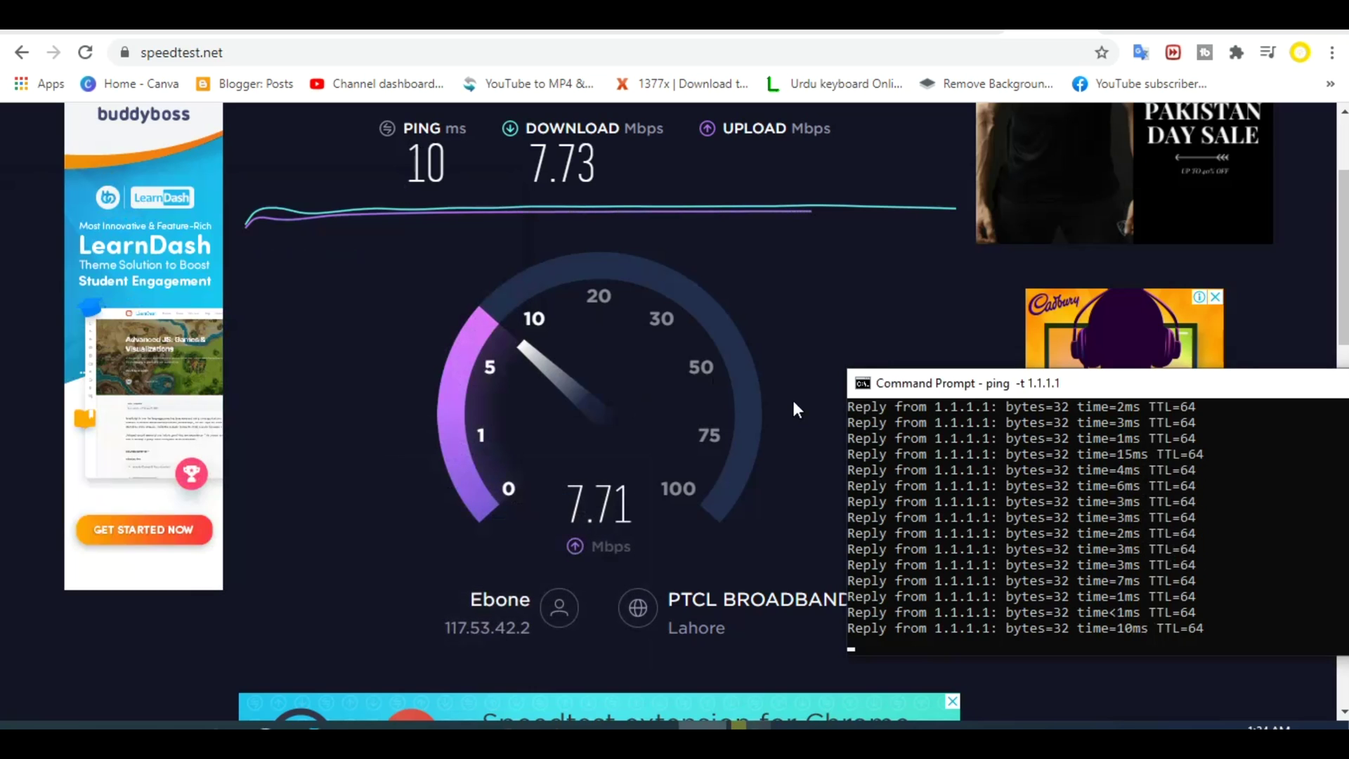